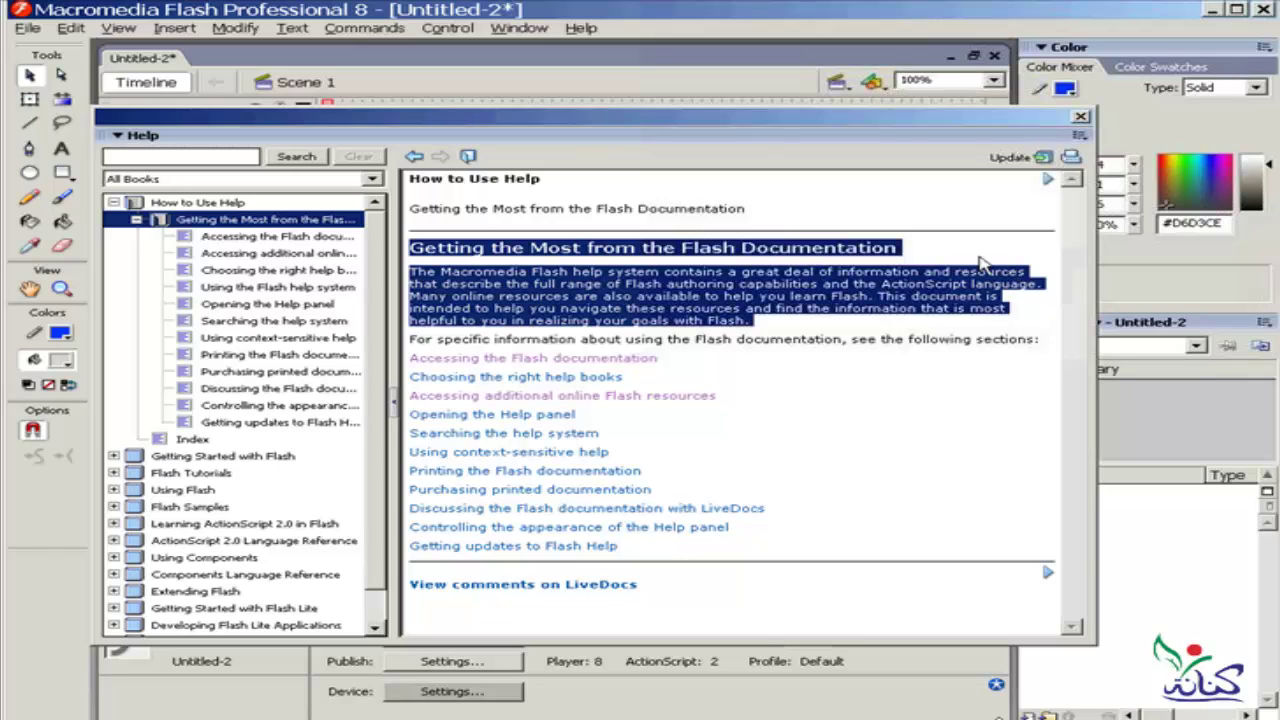
# Copy the selected help heading and paragraph, then close the Help panel
pyautogui.rightClick(665, 290)
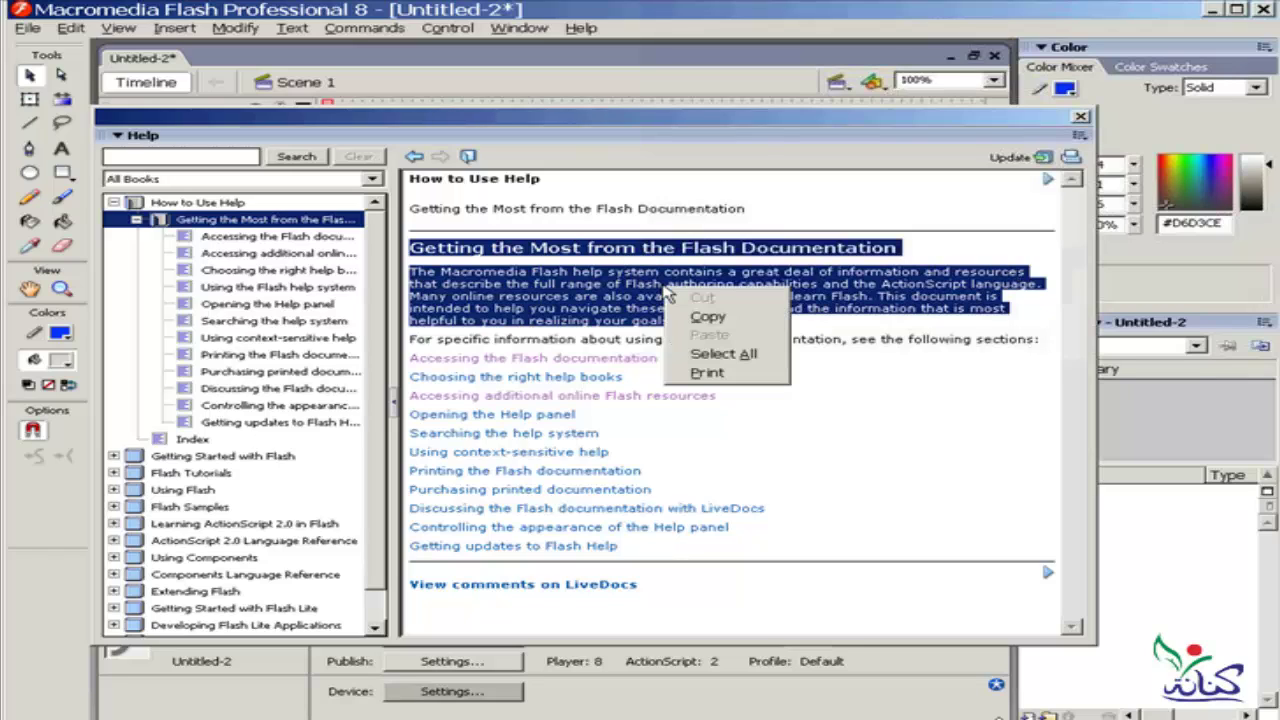
pyautogui.click(737, 318)
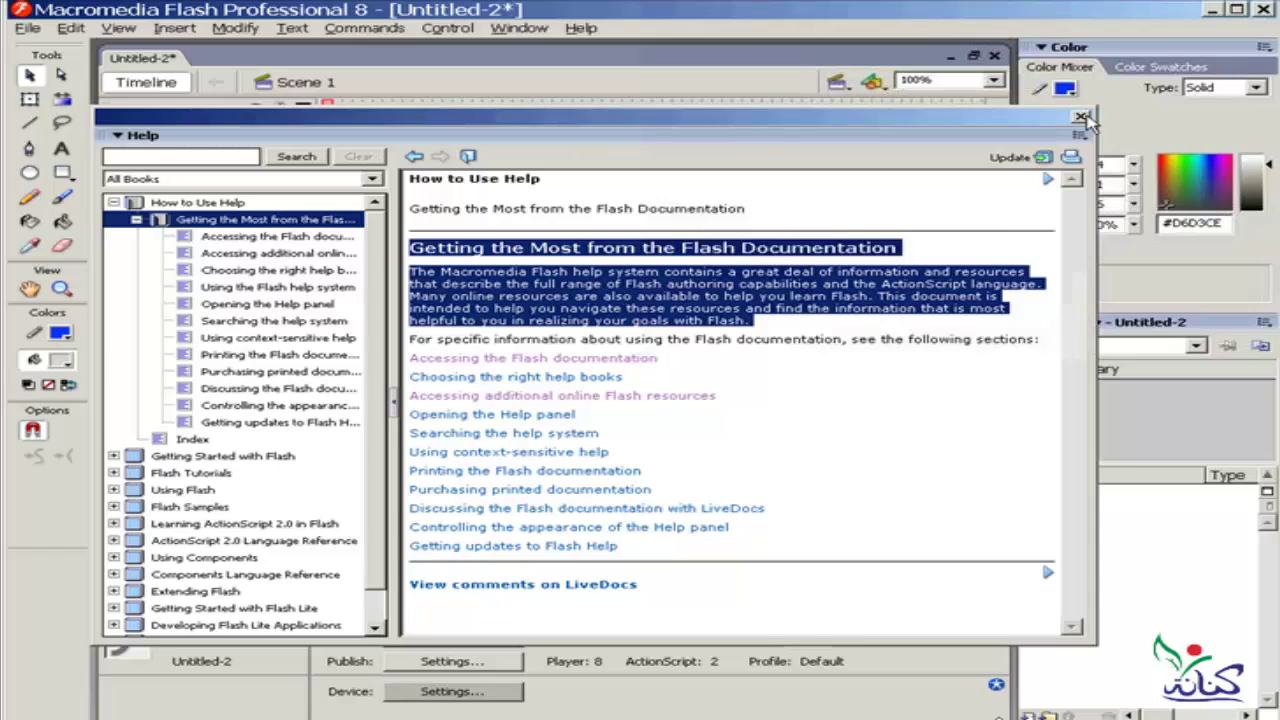
pyautogui.click(952, 258)
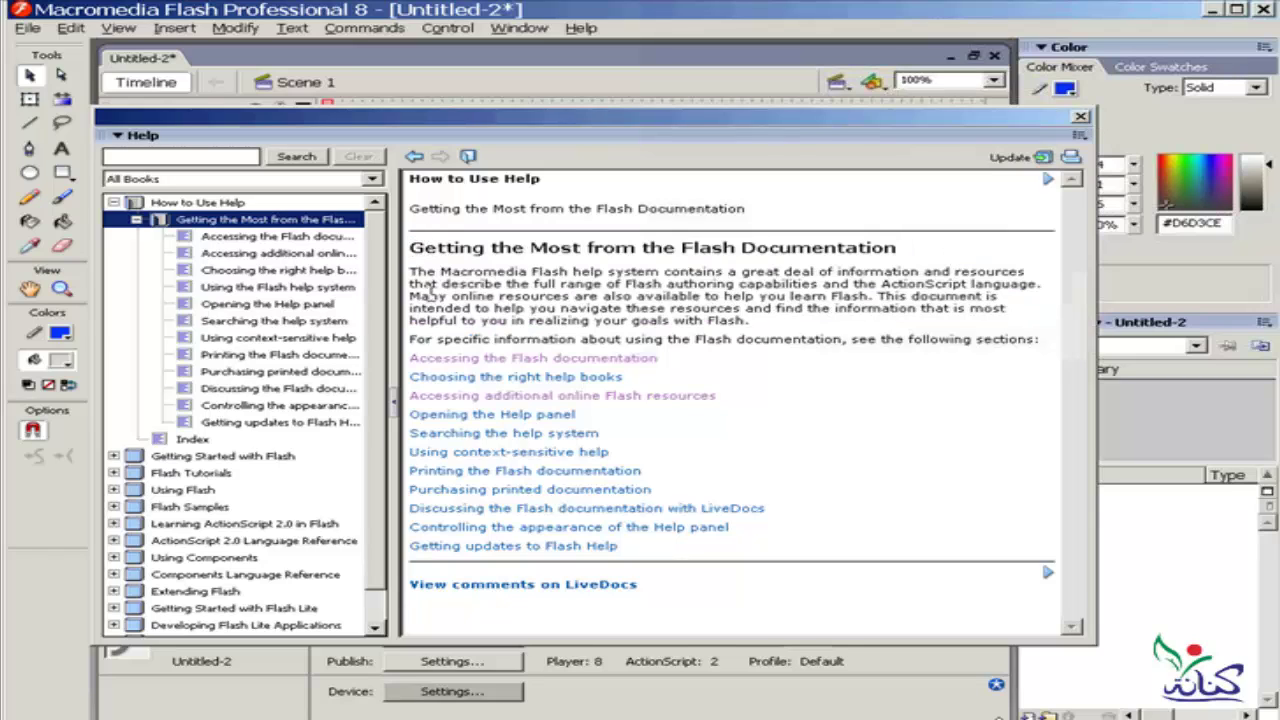
pyautogui.click(1080, 116)
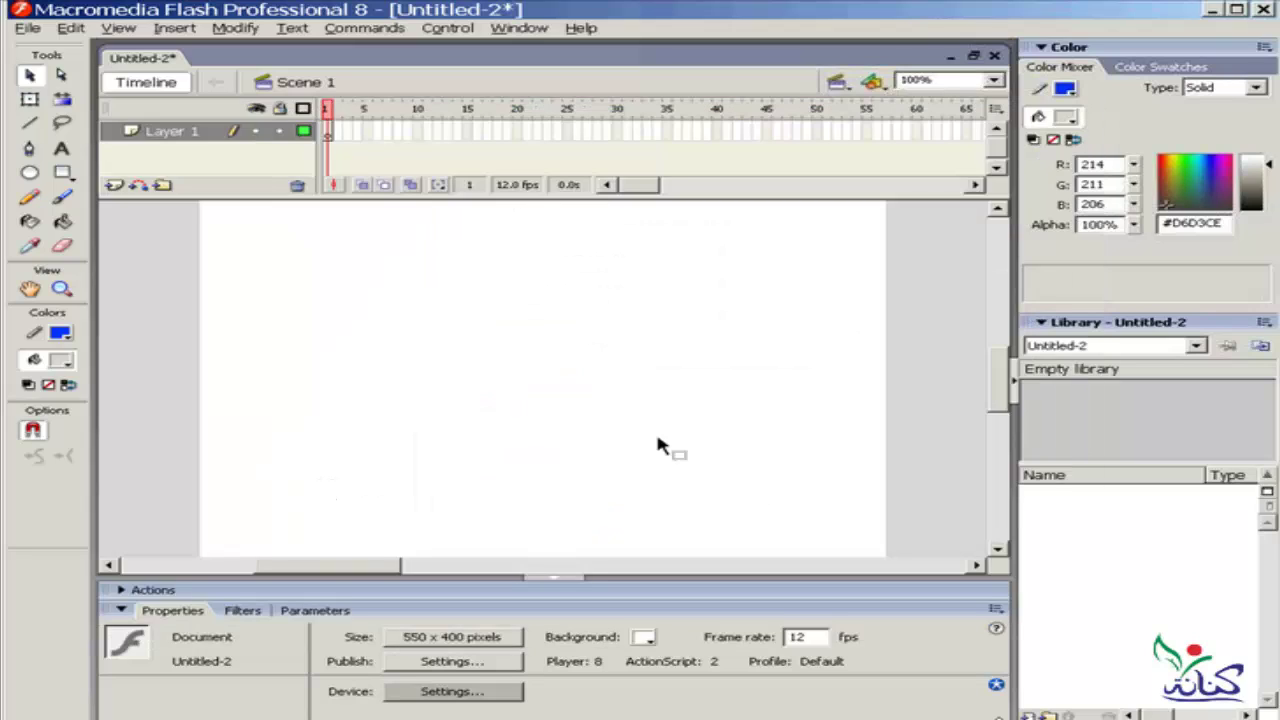
pyautogui.click(60, 152)
pyautogui.click(327, 250)
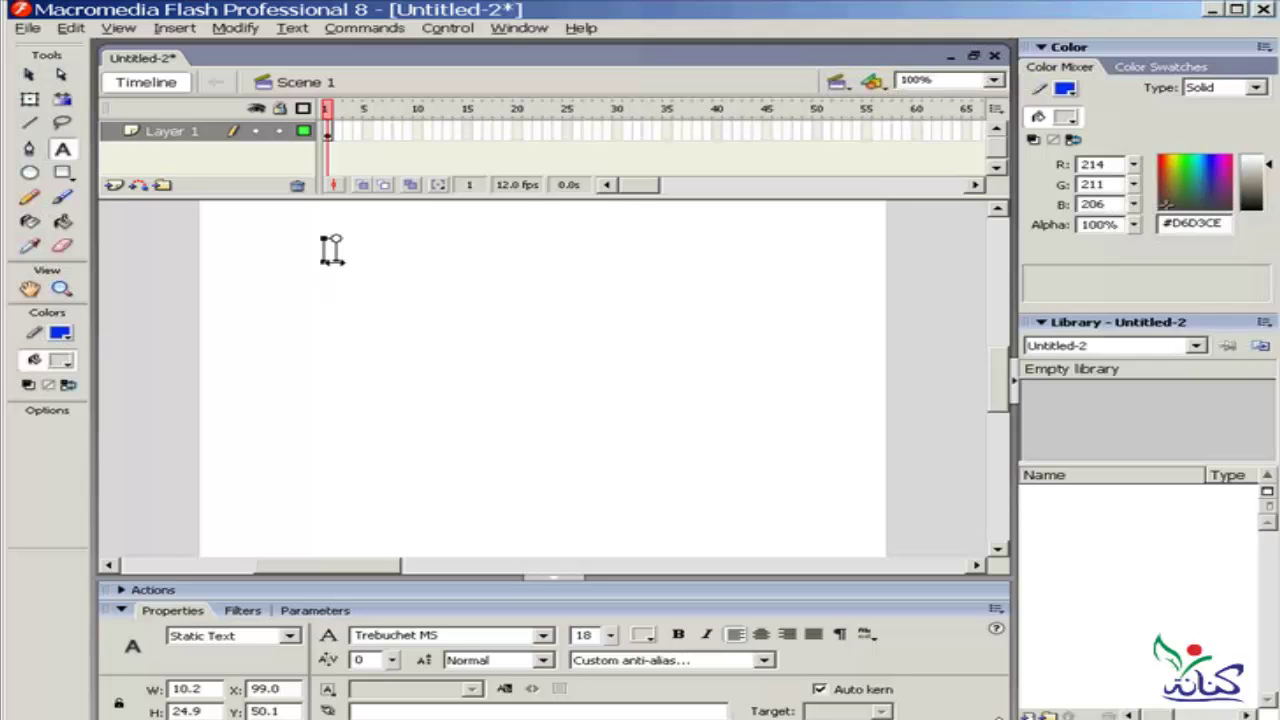
pyautogui.moveTo(333, 242); pyautogui.dragTo(631, 294)
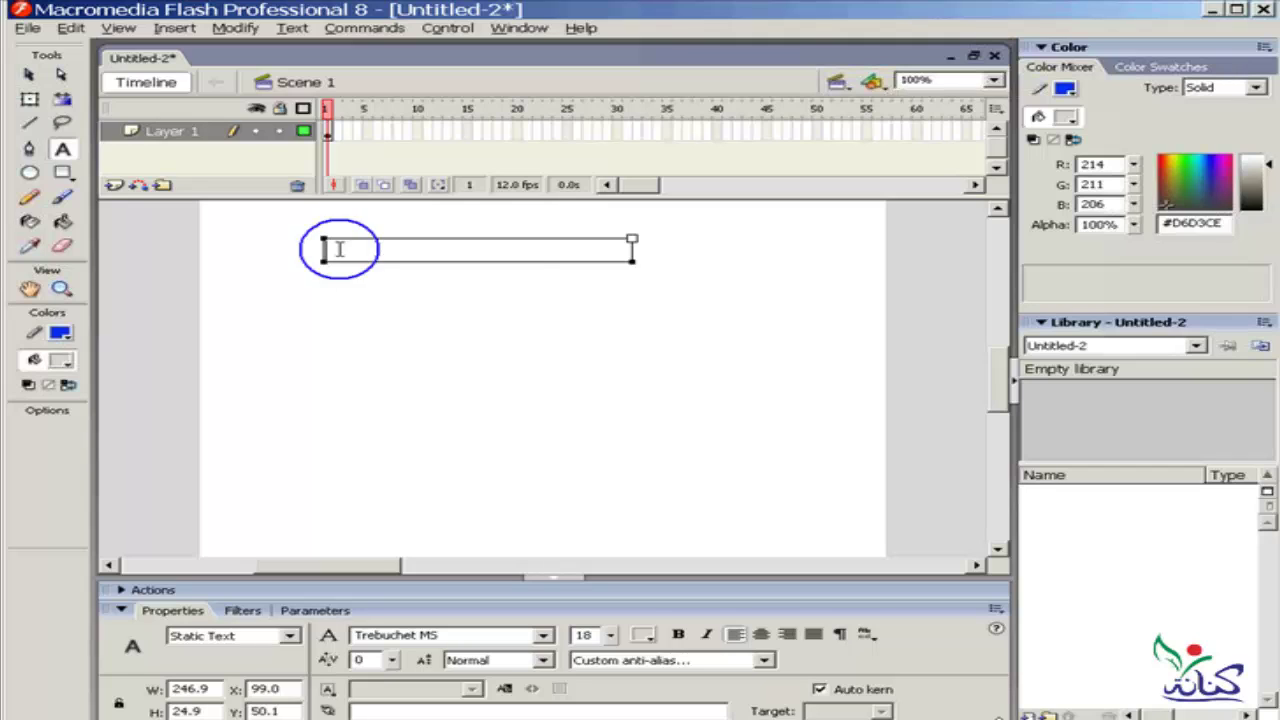
pyautogui.rightClick(339, 249)
pyautogui.click(395, 293)
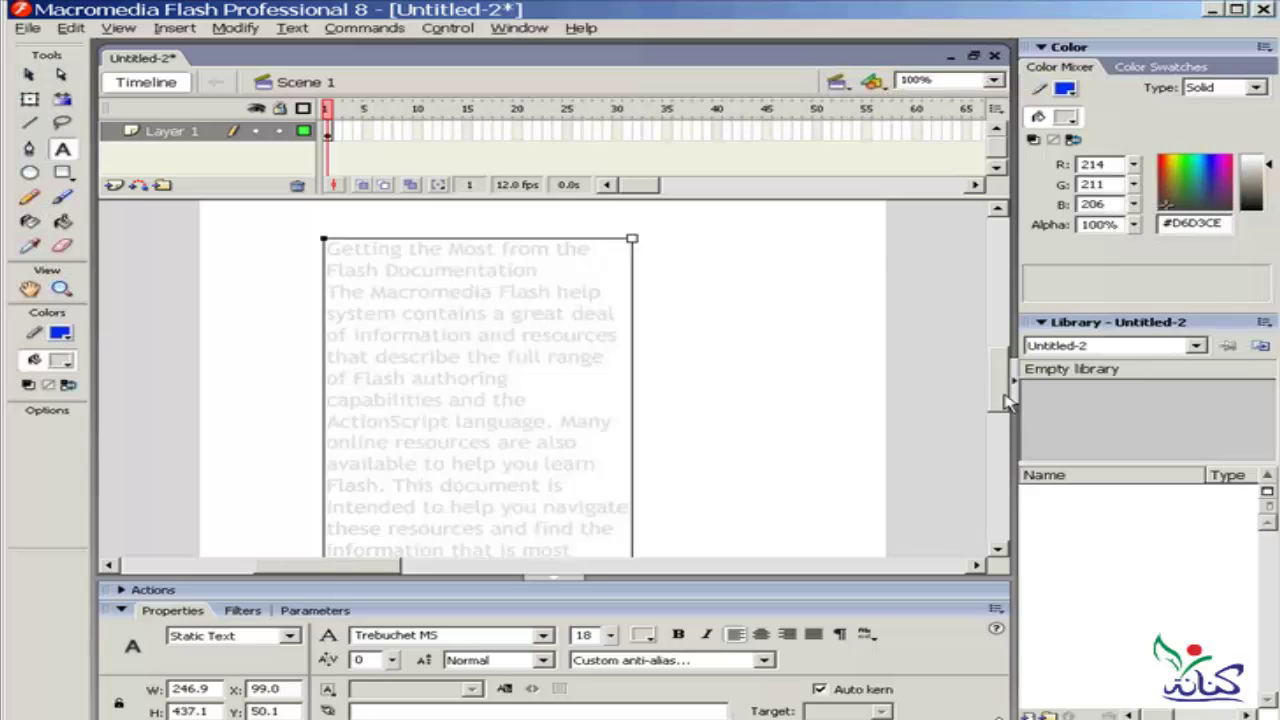
pyautogui.moveTo(1004, 404); pyautogui.dragTo(1002, 388)
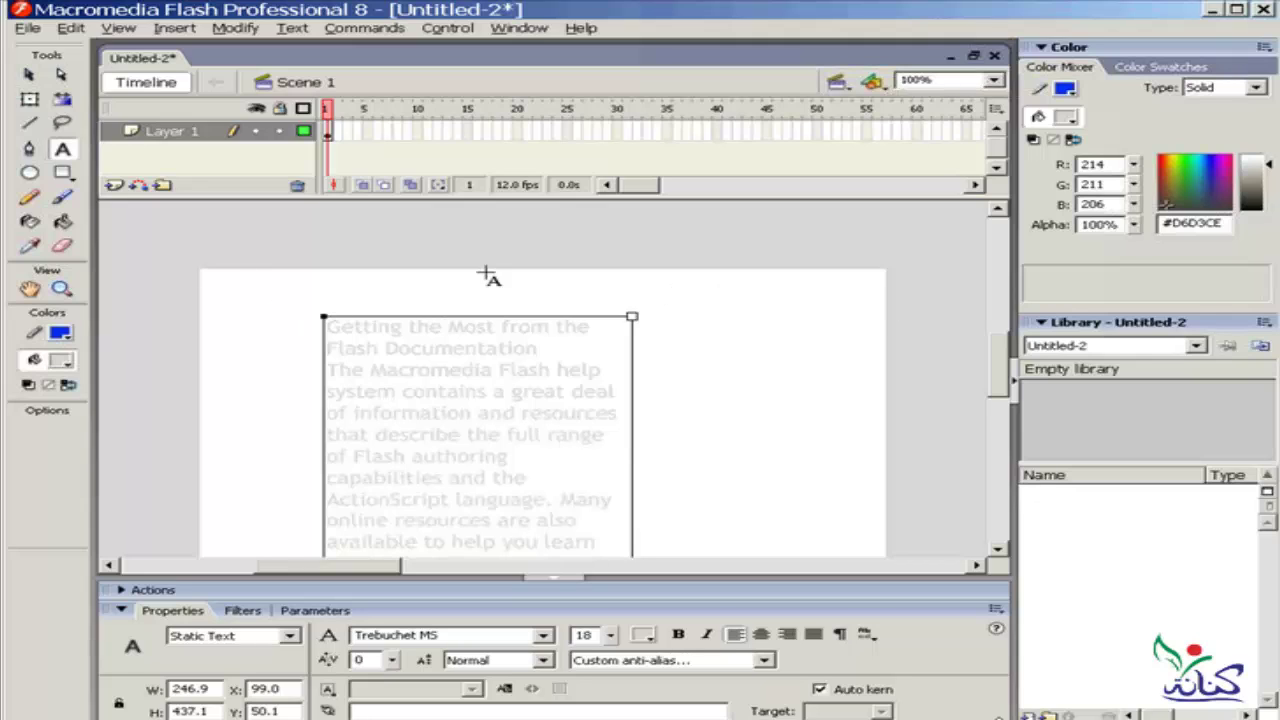
pyautogui.hotkey('ctrl', 'a')
pyautogui.hotkey('ctrl', 'c')
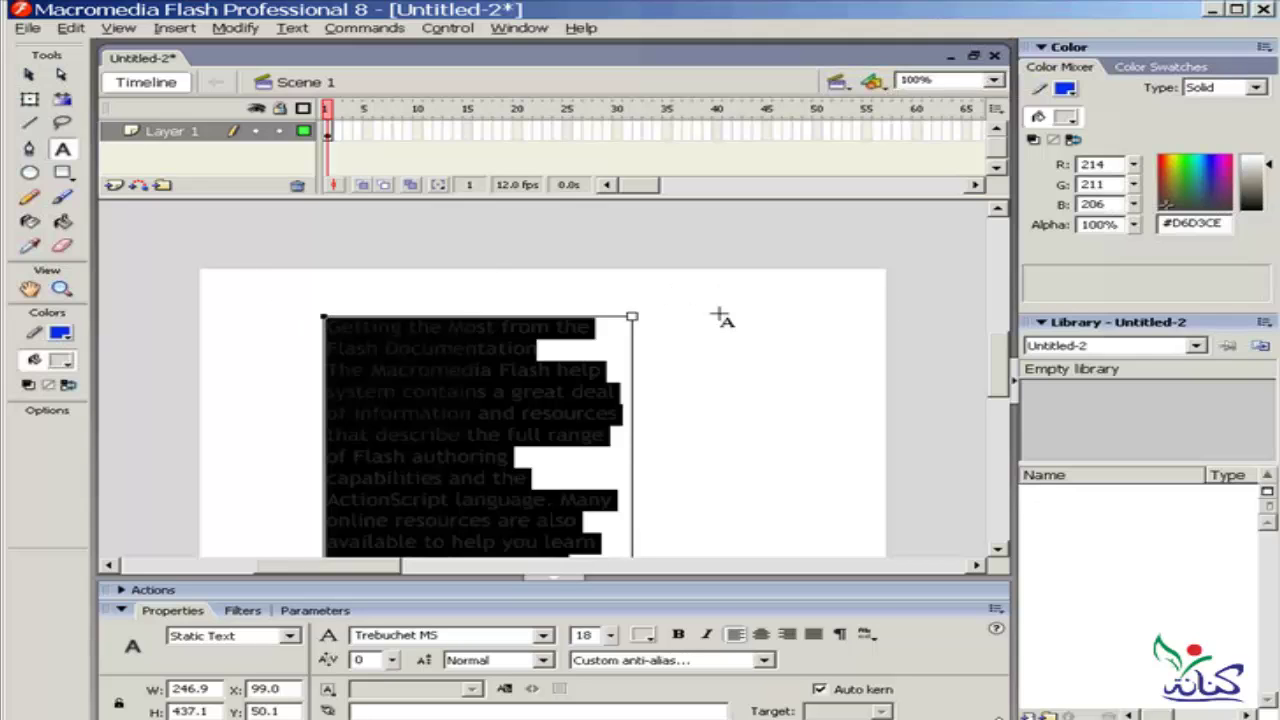
pyautogui.press('Delete')
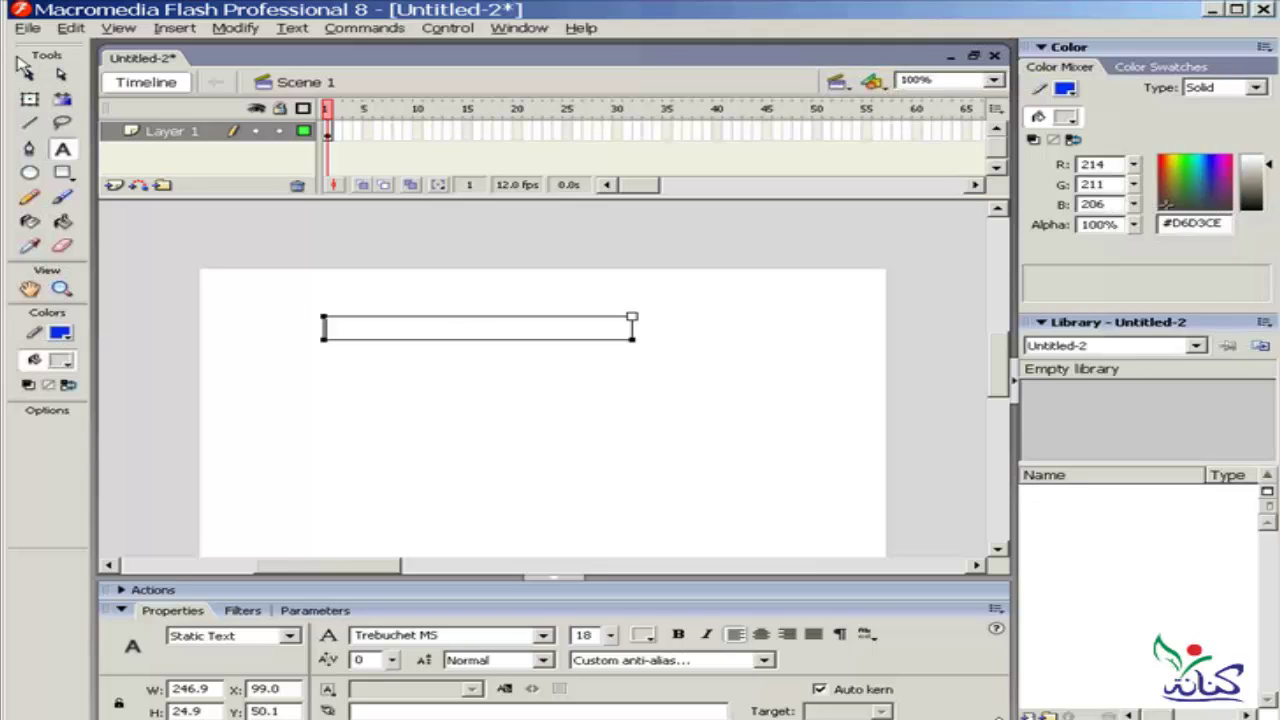
pyautogui.click(28, 74)
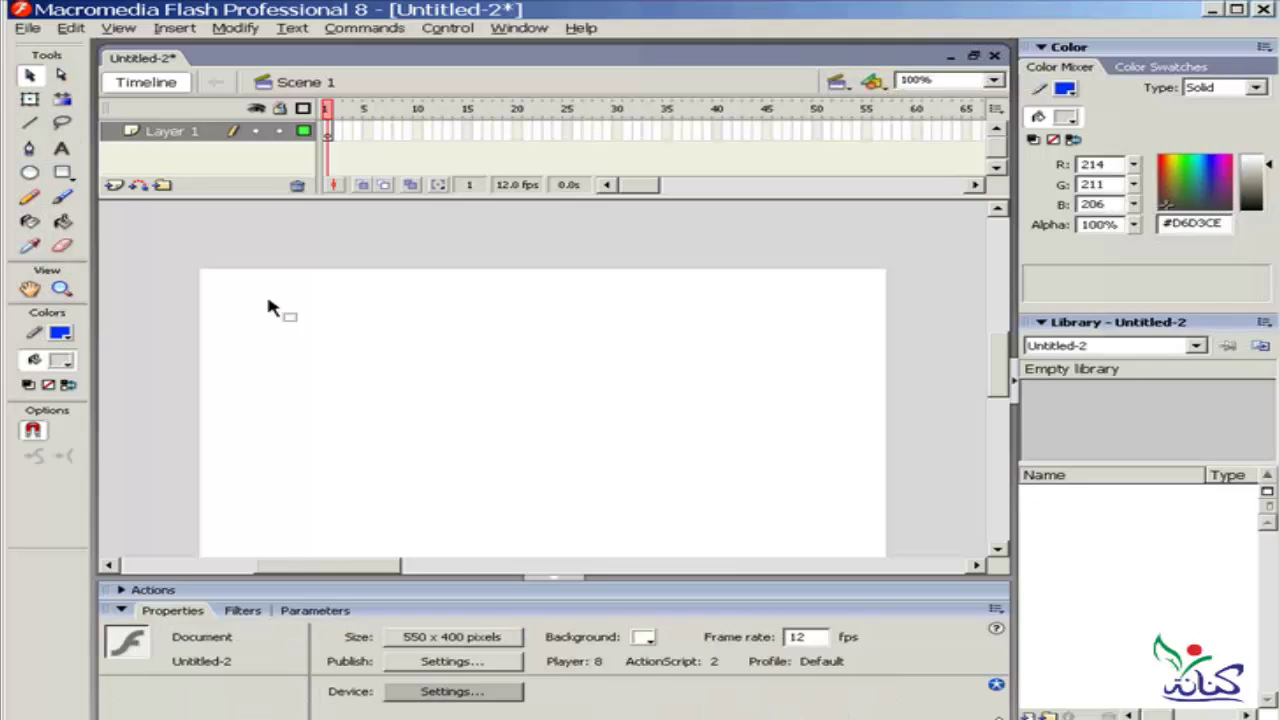
pyautogui.click(61, 148)
pyautogui.click(358, 332)
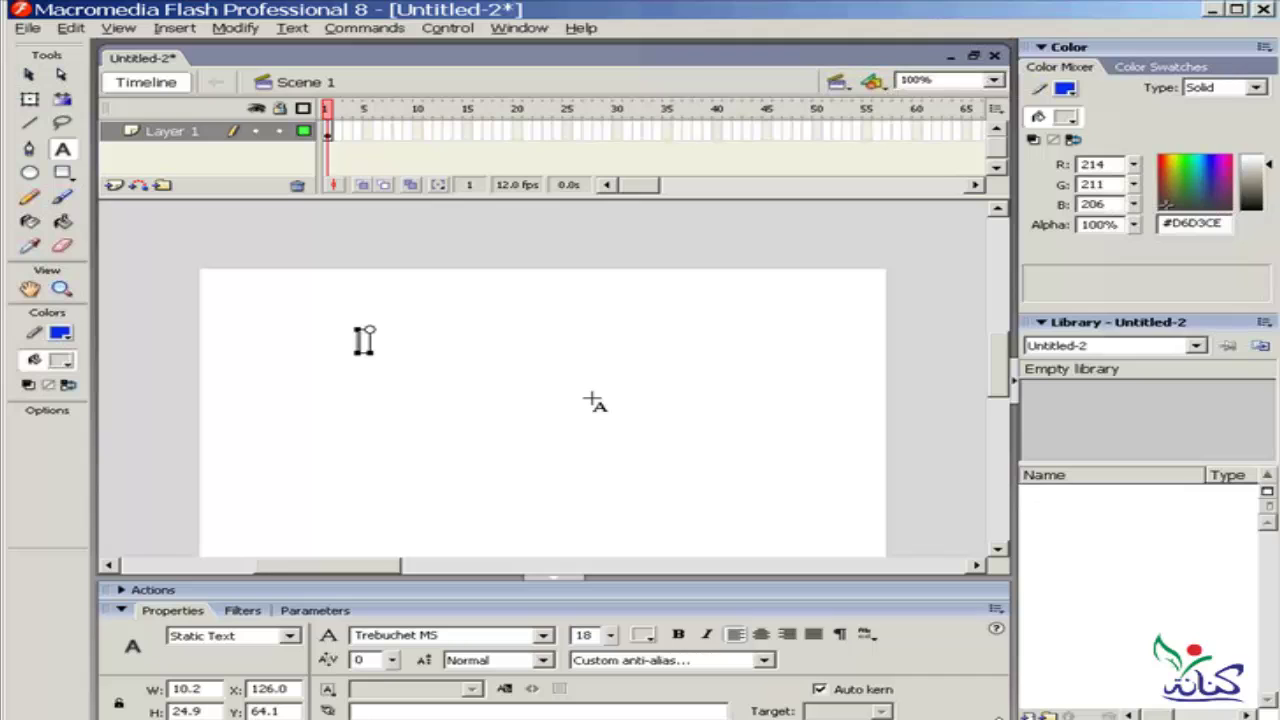
pyautogui.moveTo(592, 405); pyautogui.dragTo(591, 397)
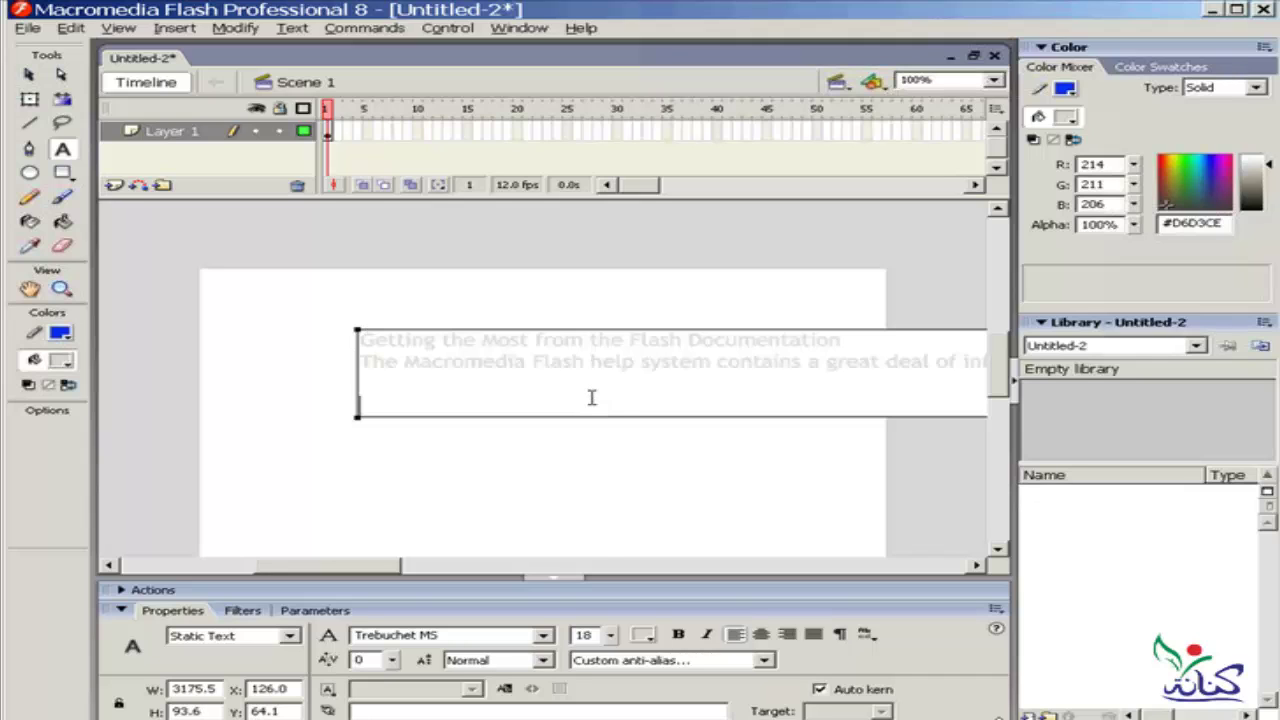
pyautogui.moveTo(318, 566)
pyautogui.mouseDown()
pyautogui.moveTo(960, 570)
pyautogui.moveTo(646, 580)
pyautogui.moveTo(309, 557)
pyautogui.mouseUp()
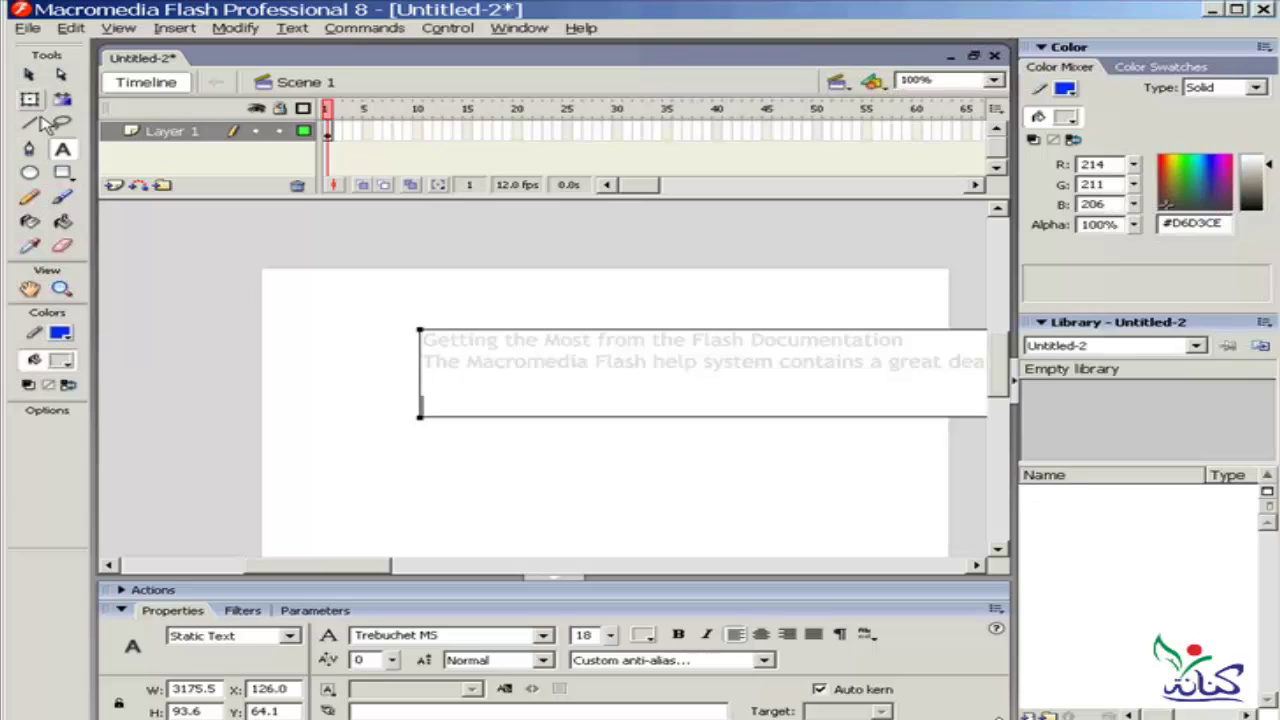
pyautogui.click(28, 74)
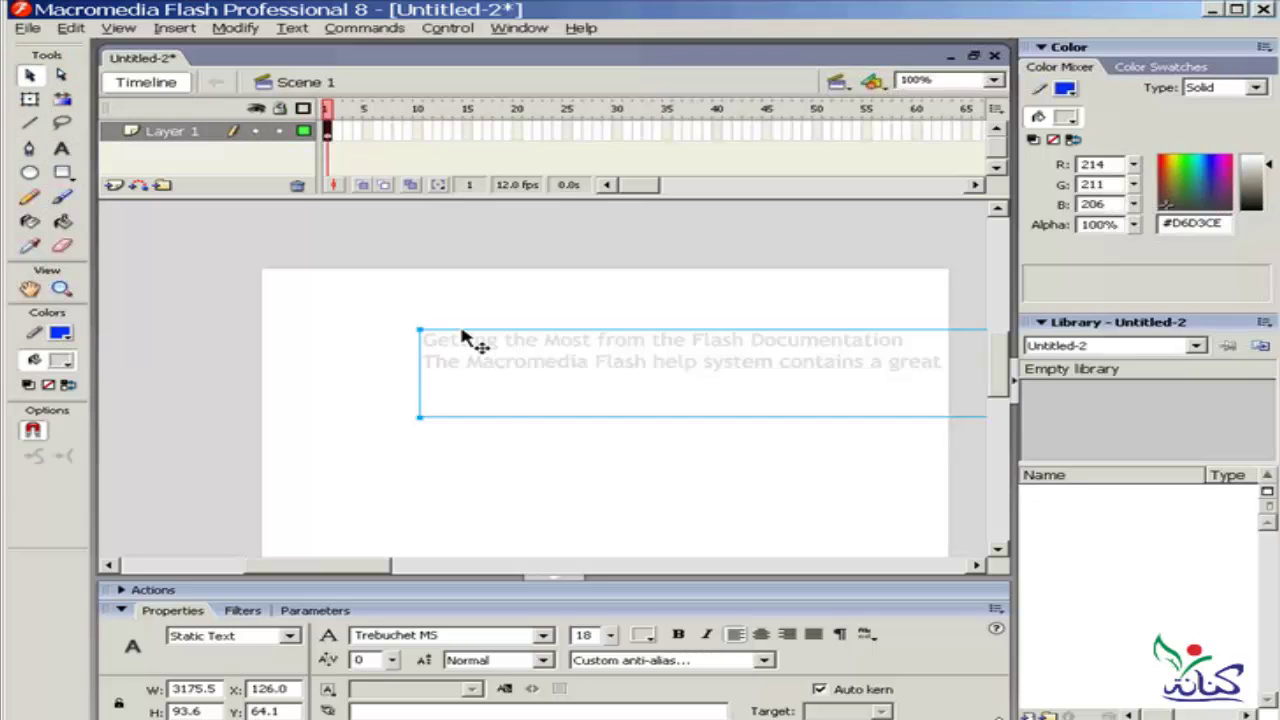
pyautogui.press('Delete')
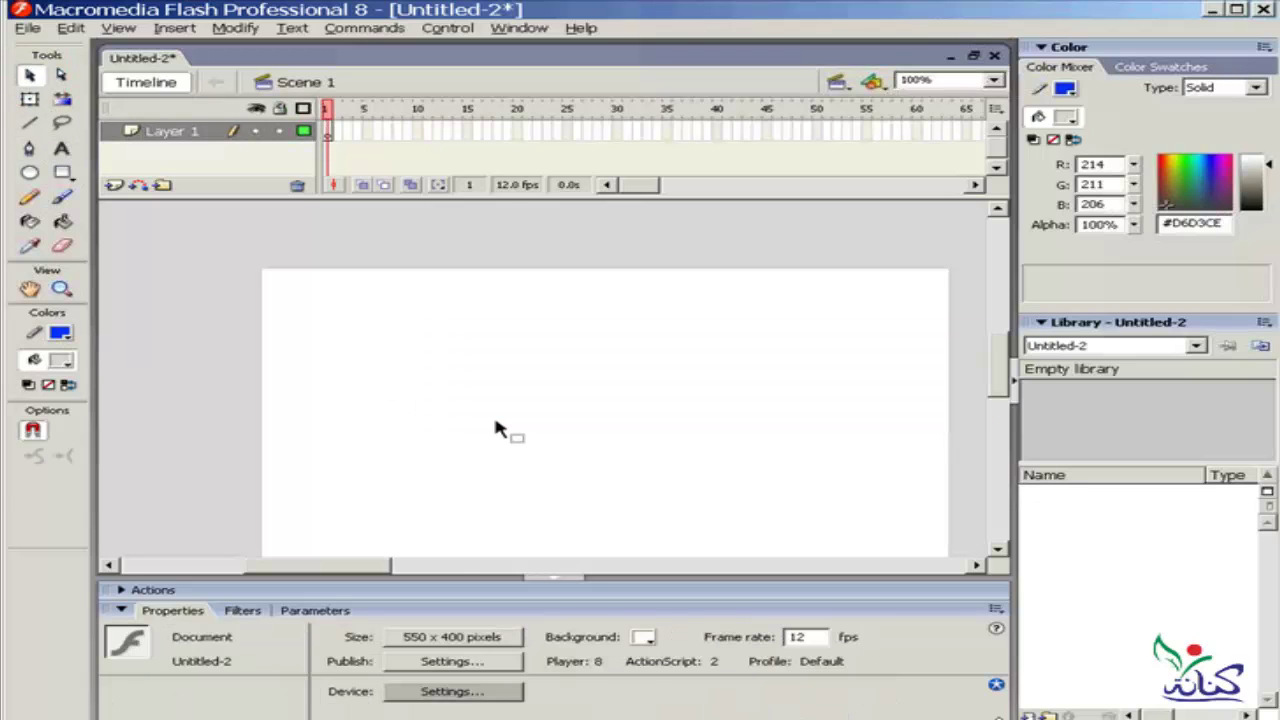
pyautogui.click(61, 148)
# Draw a wide text box on the stage, paste the documentation text, and select it all
pyautogui.click(346, 310)
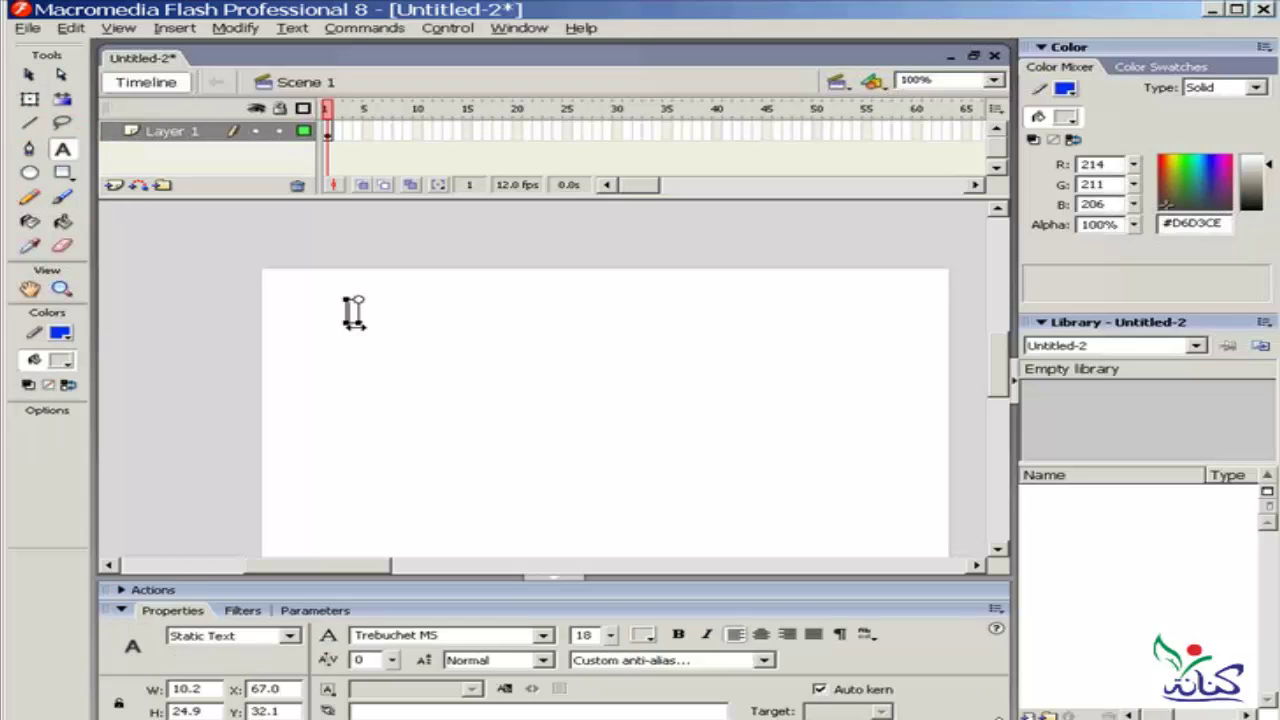
pyautogui.moveTo(349, 310); pyautogui.dragTo(815, 335)
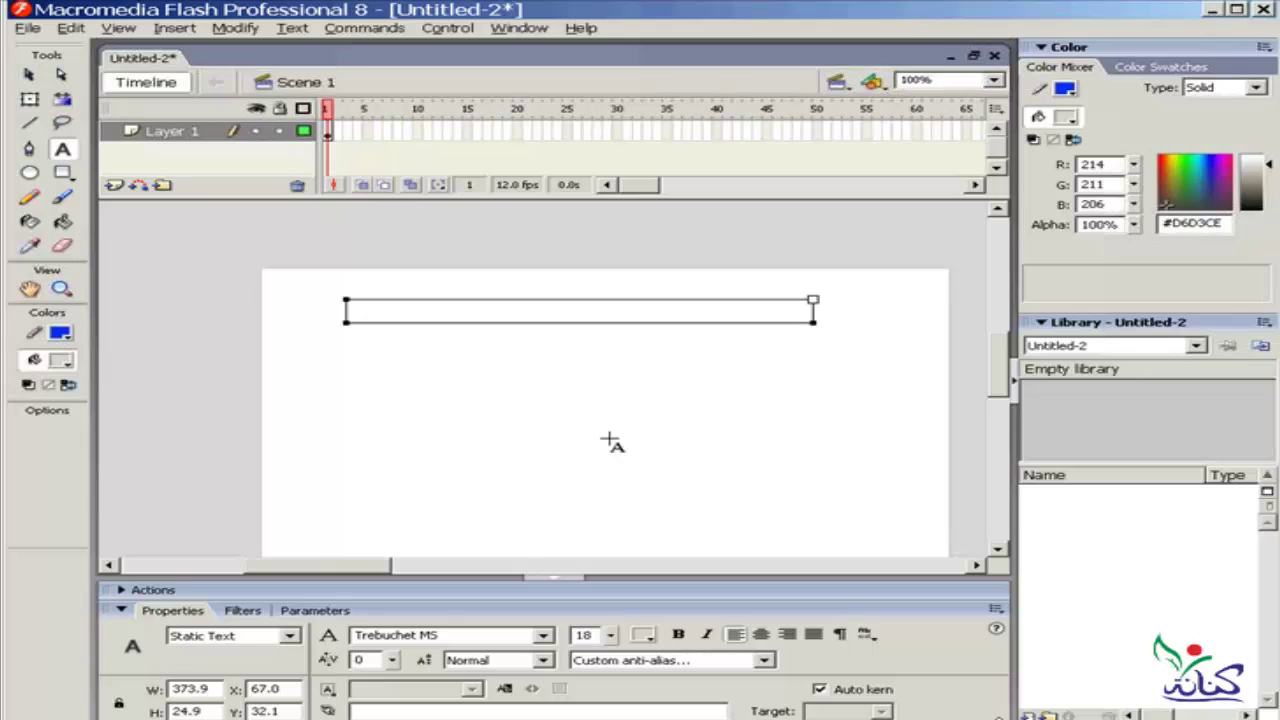
pyautogui.hotkey('ctrl', 'v')
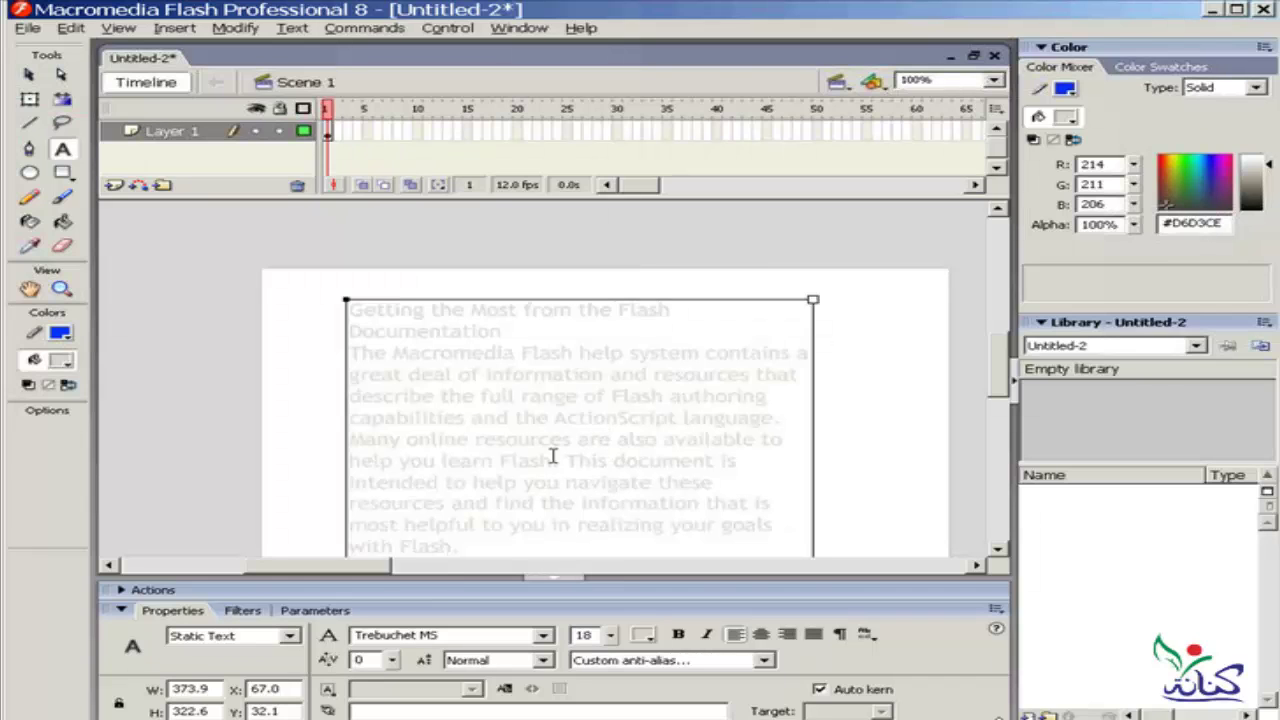
pyautogui.moveTo(1000, 358); pyautogui.dragTo(1000, 372)
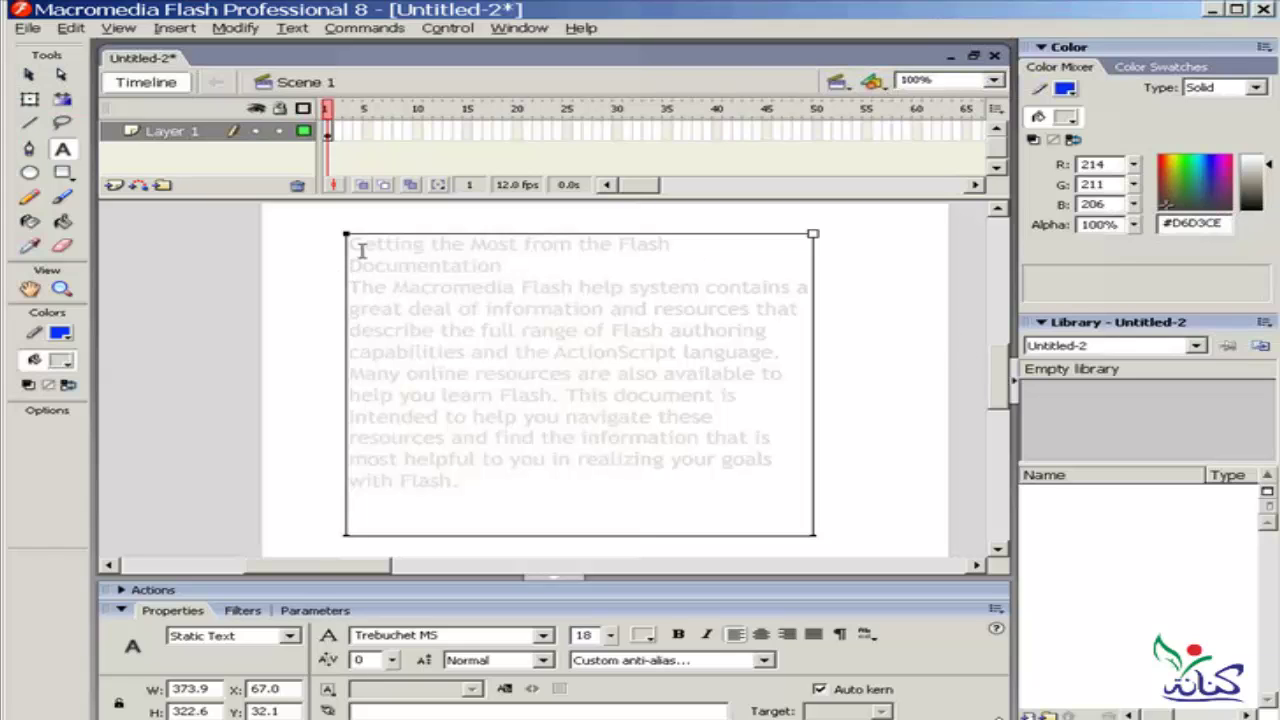
pyautogui.moveTo(349, 245); pyautogui.dragTo(548, 262)
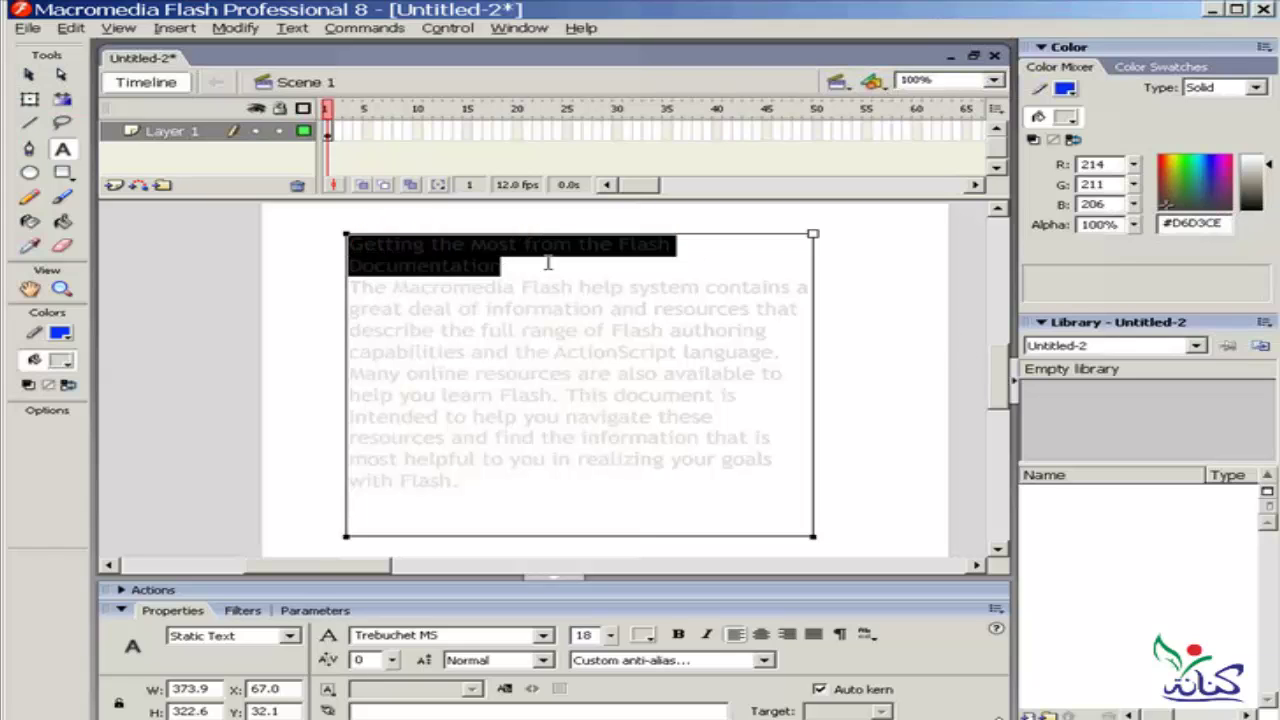
pyautogui.moveTo(350, 245); pyautogui.dragTo(729, 480)
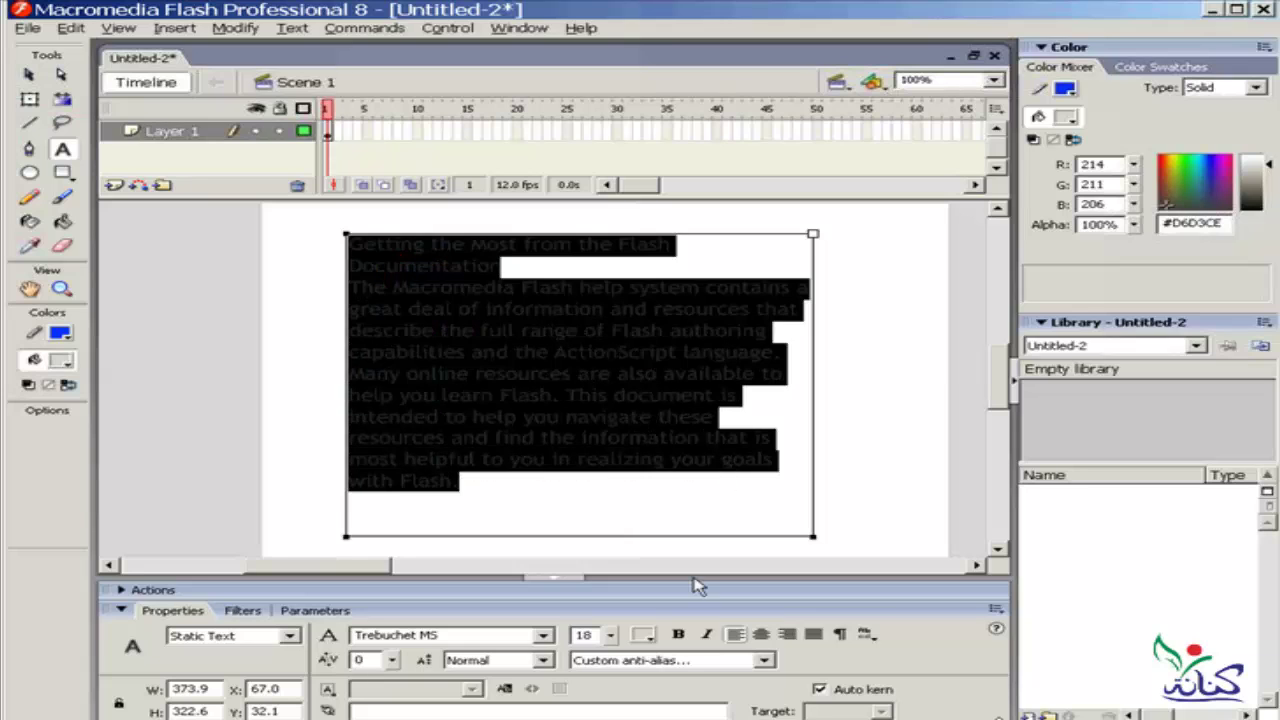
# Color all the pasted text black (#000000), then select the body paragraph
pyautogui.click(65, 362)
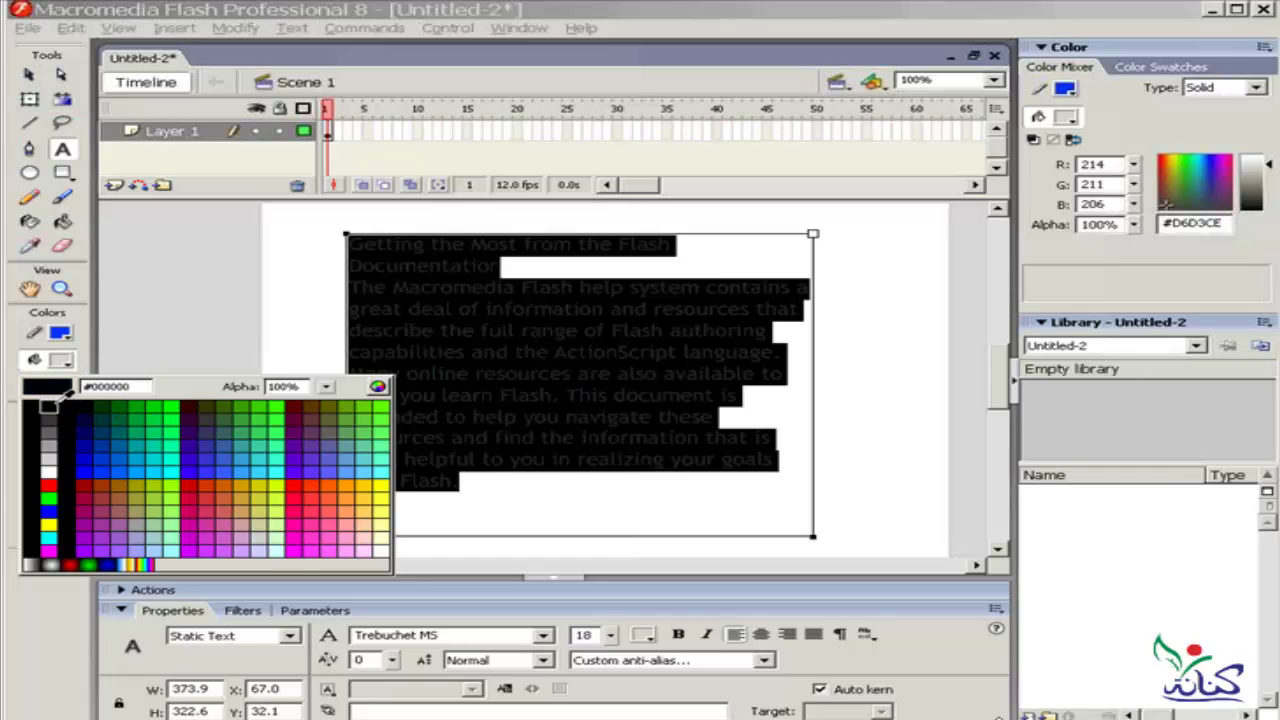
pyautogui.click(56, 406)
pyautogui.click(56, 406)
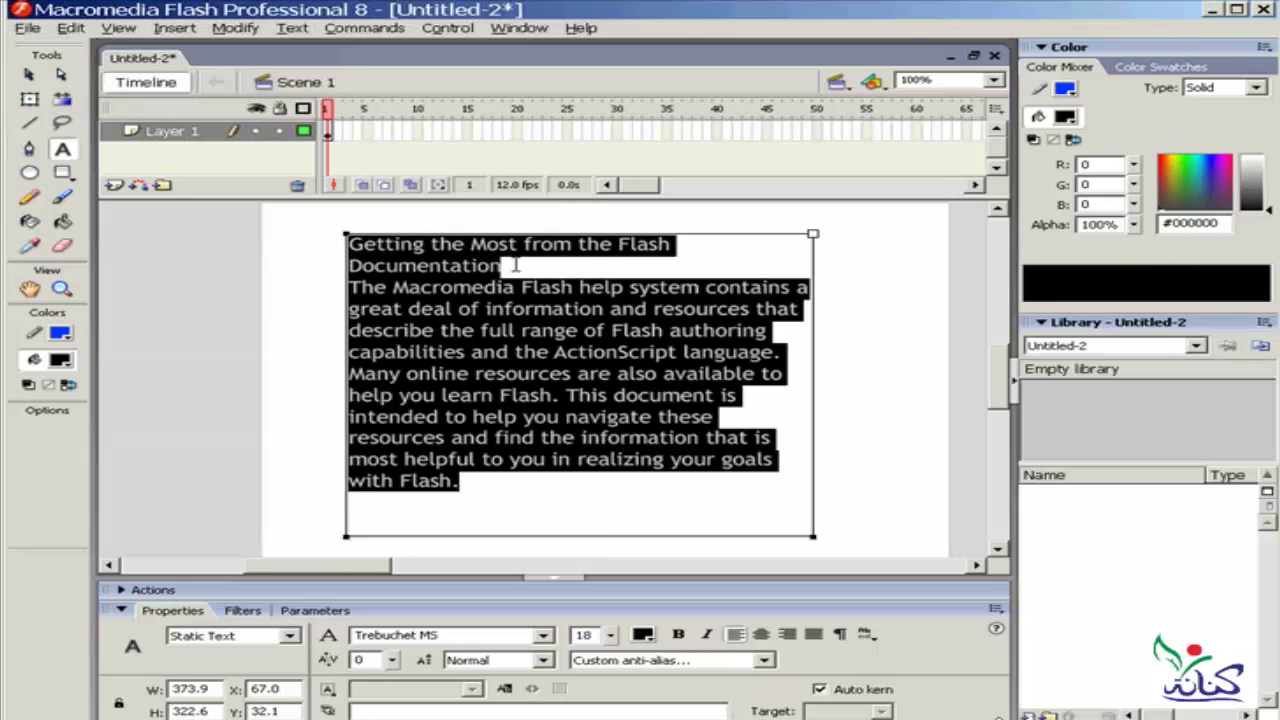
pyautogui.click(516, 265)
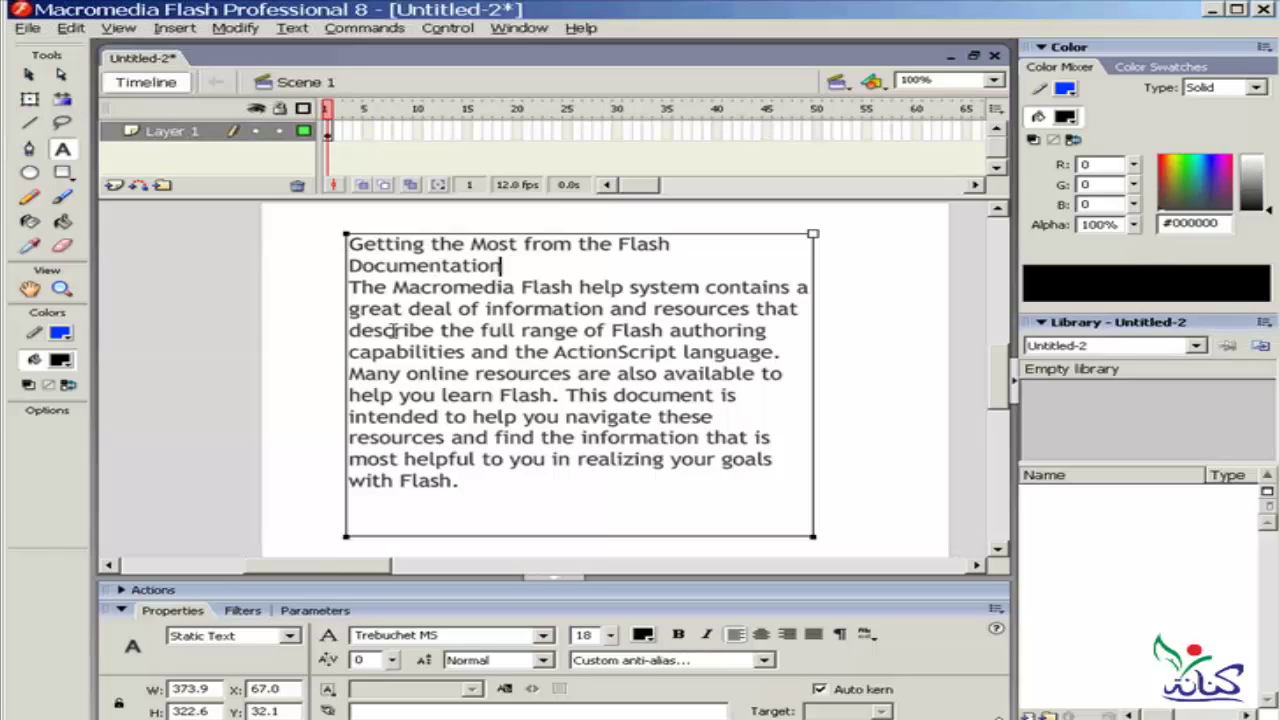
pyautogui.moveTo(350, 287); pyautogui.dragTo(659, 490)
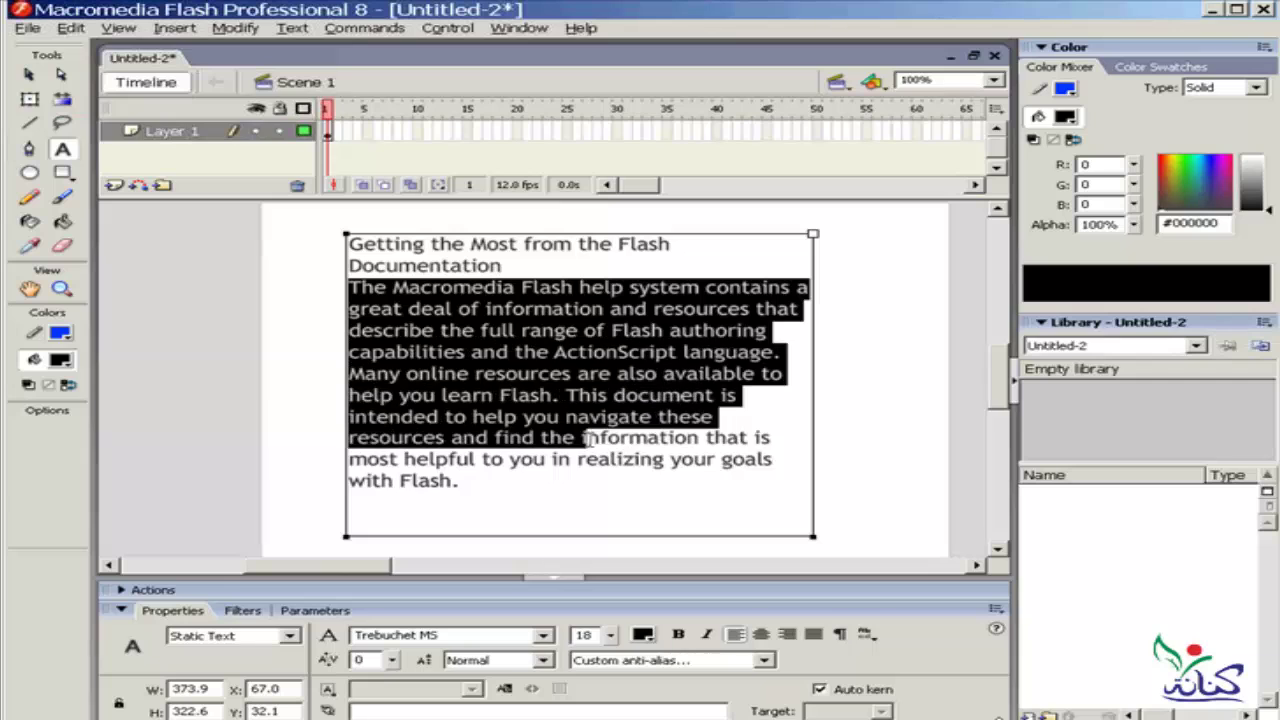
# Lower the body paragraph to 12 pt with the Font Size slider, then reselect it
pyautogui.click(610, 636)
pyautogui.moveTo(613, 646); pyautogui.dragTo(610, 651)
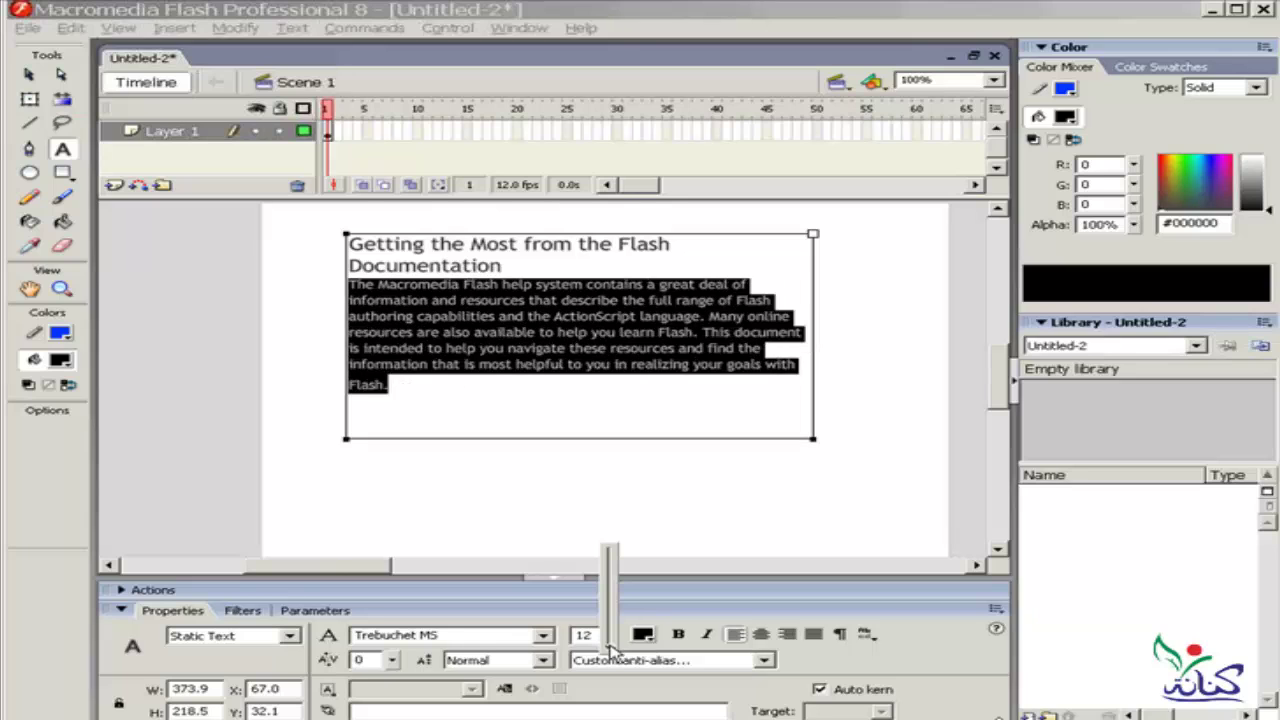
pyautogui.click(553, 425)
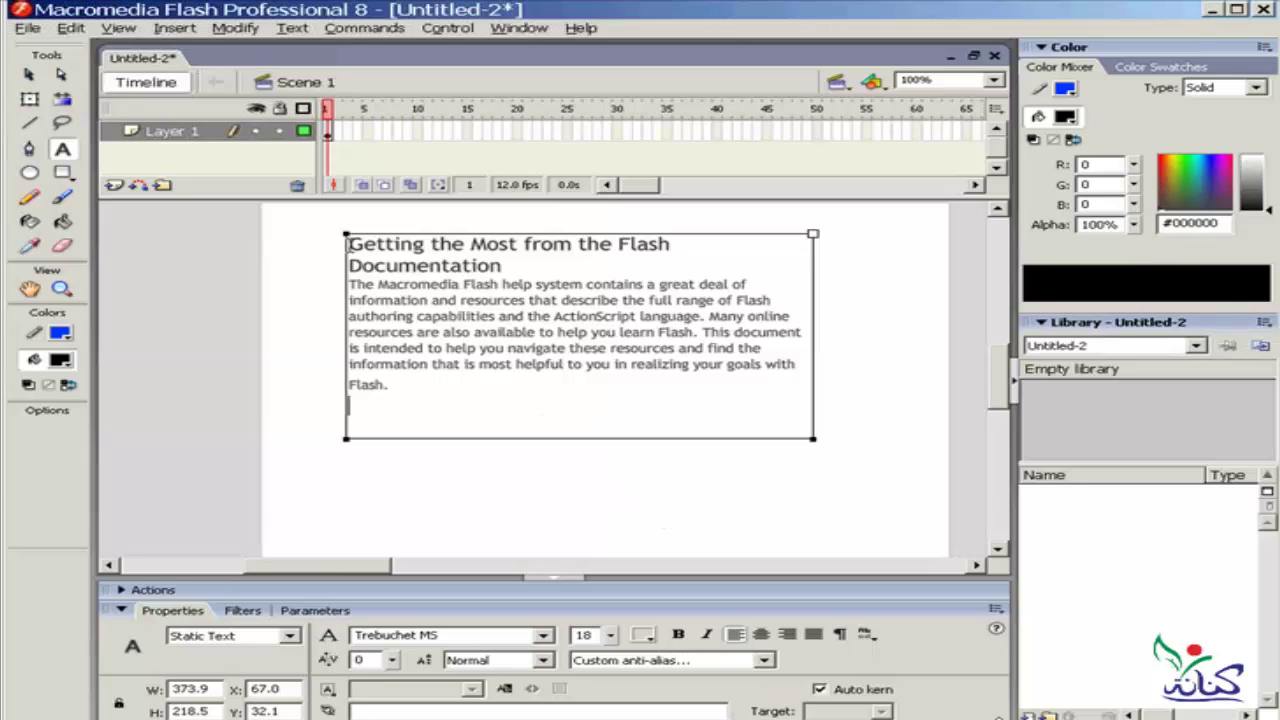
pyautogui.moveTo(348, 243); pyautogui.dragTo(686, 406)
pyautogui.click(629, 389)
pyautogui.moveTo(349, 284); pyautogui.dragTo(545, 393)
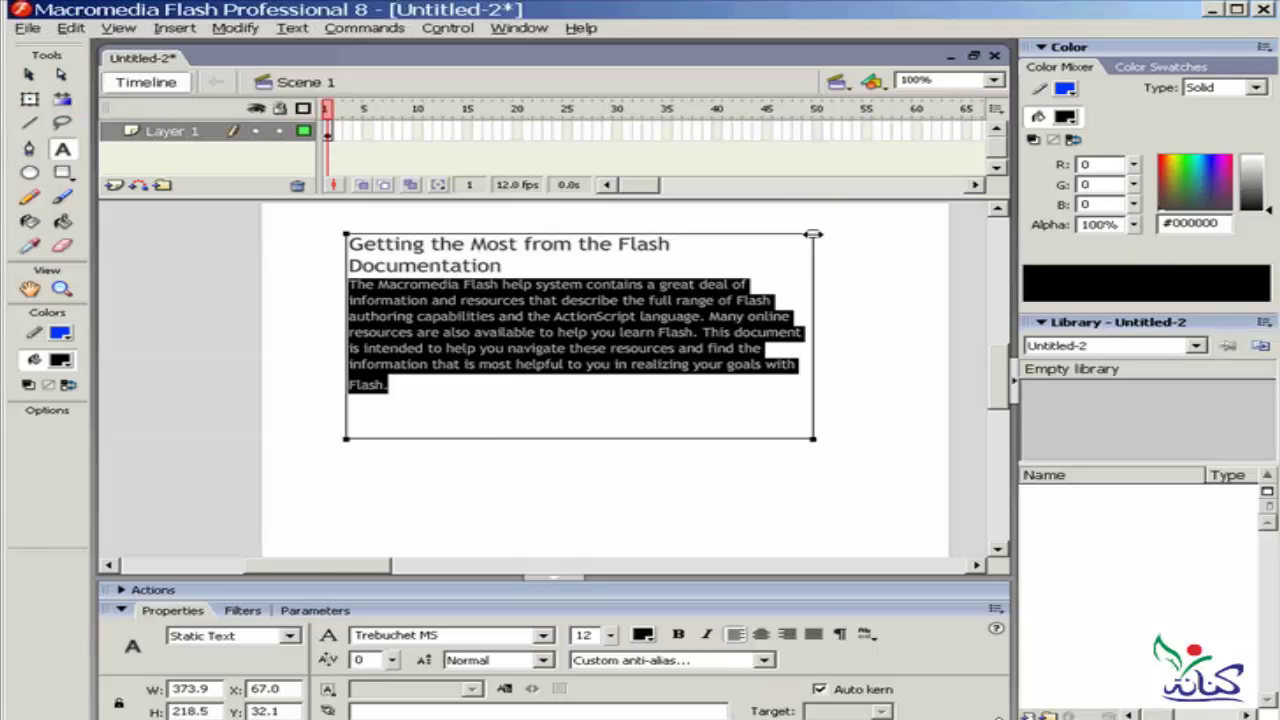
# Narrow the text box from its right edge and justify the body paragraph
pyautogui.moveTo(813, 234); pyautogui.dragTo(758, 234)
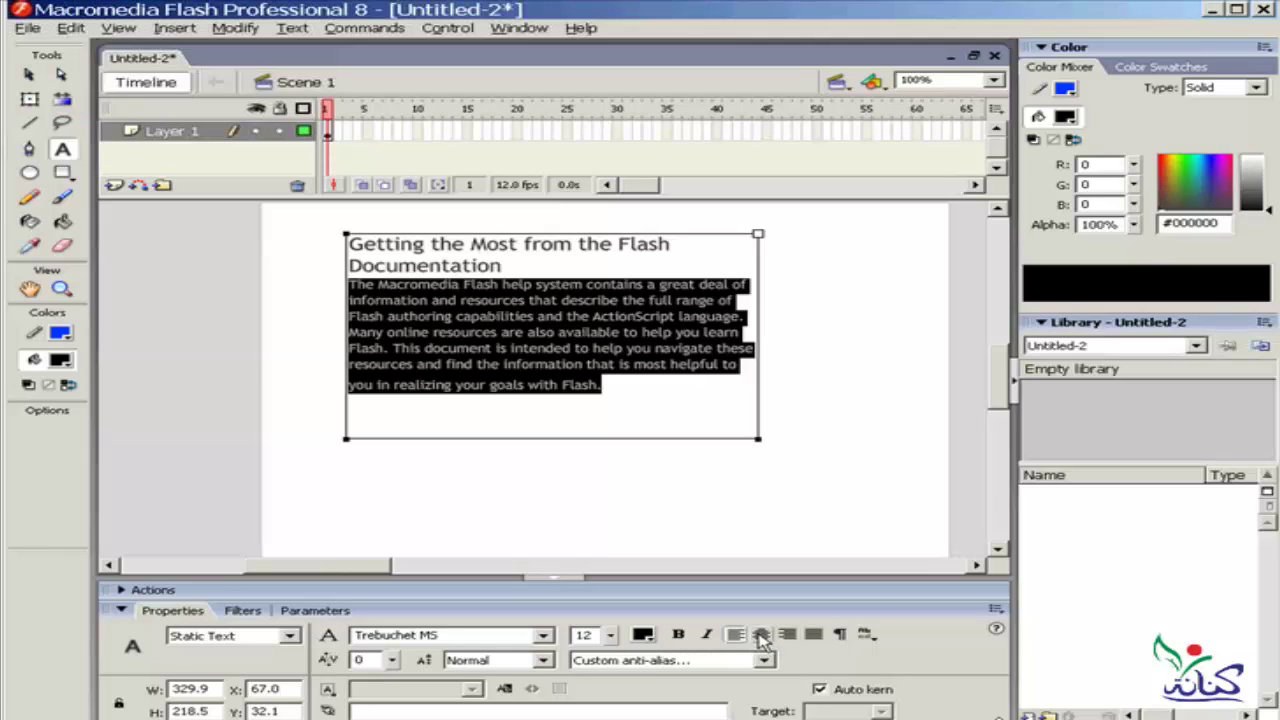
pyautogui.click(761, 636)
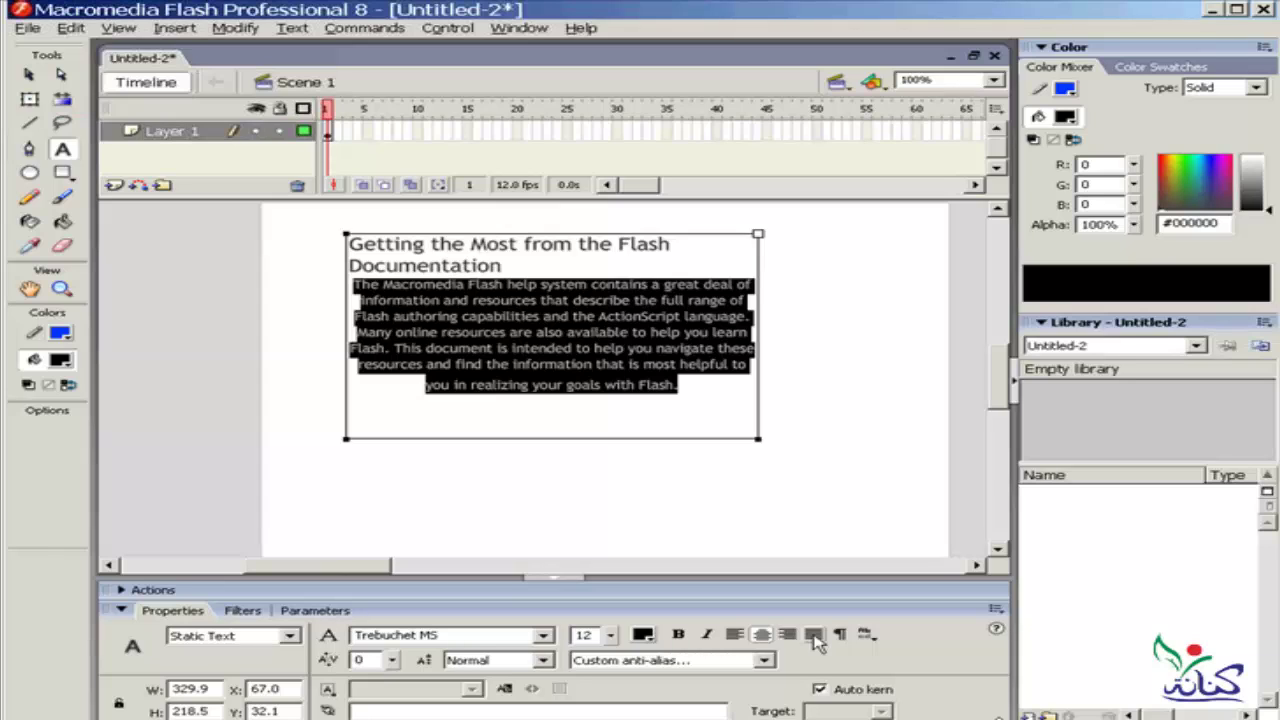
pyautogui.click(815, 636)
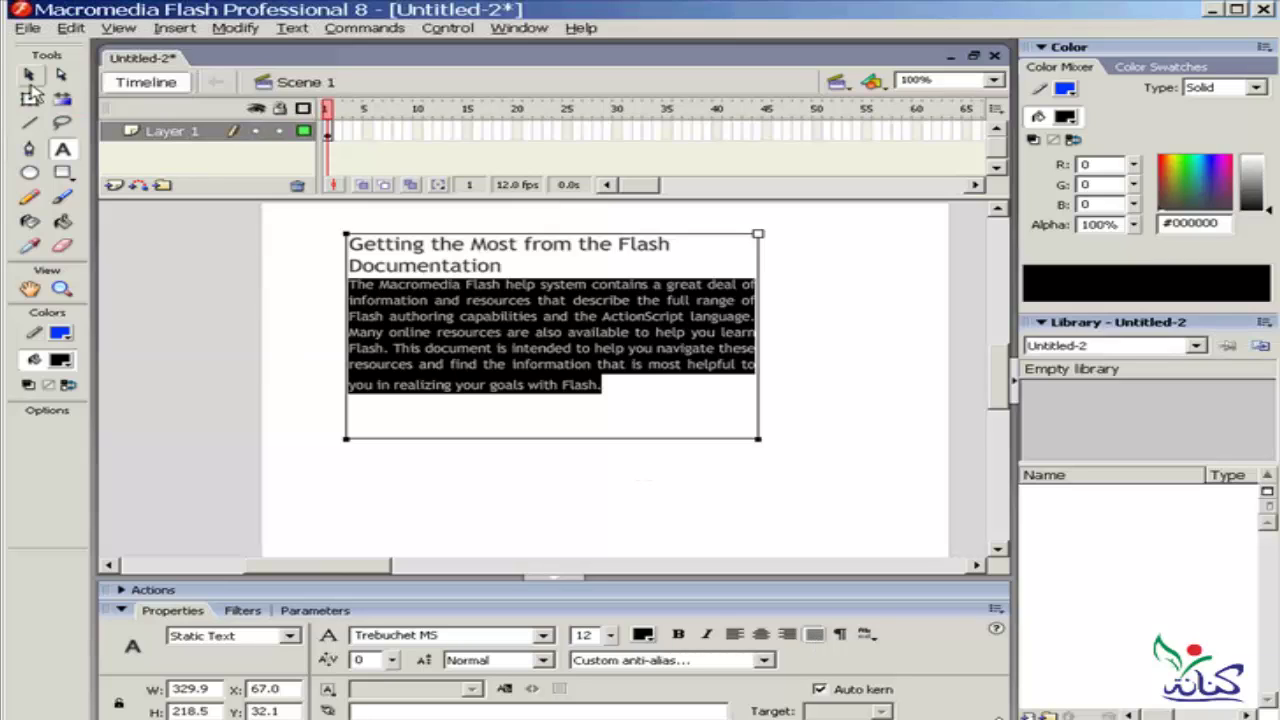
pyautogui.click(29, 75)
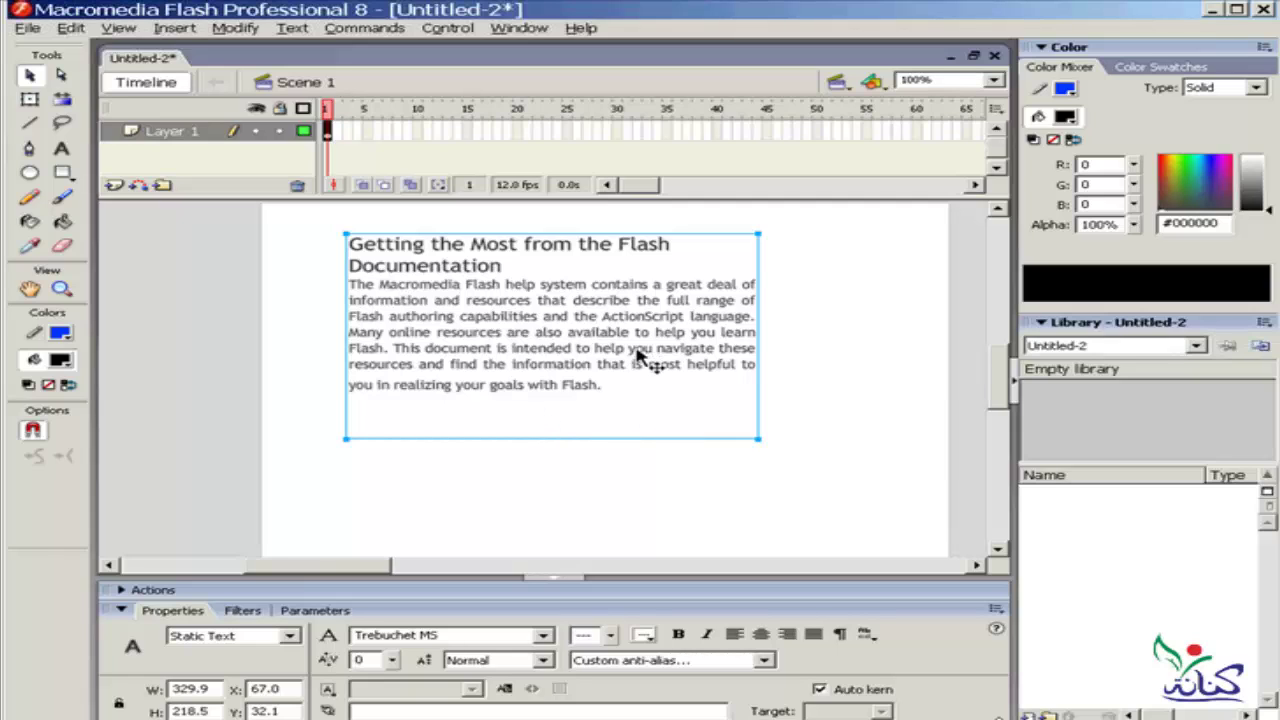
# Cut the heading text out of the body text block
pyautogui.click(66, 150)
pyautogui.moveTo(349, 244); pyautogui.dragTo(498, 266)
pyautogui.hotkey('ctrl', 'c')
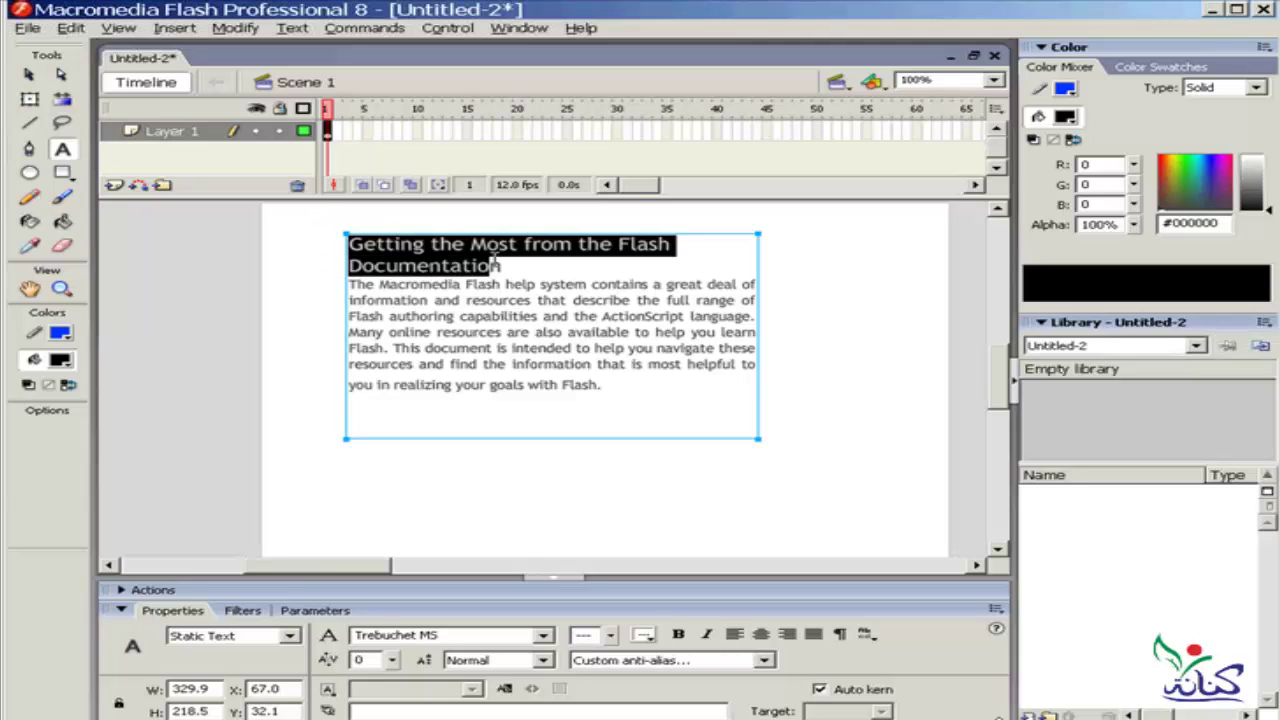
pyautogui.rightClick(460, 262)
pyautogui.click(490, 271)
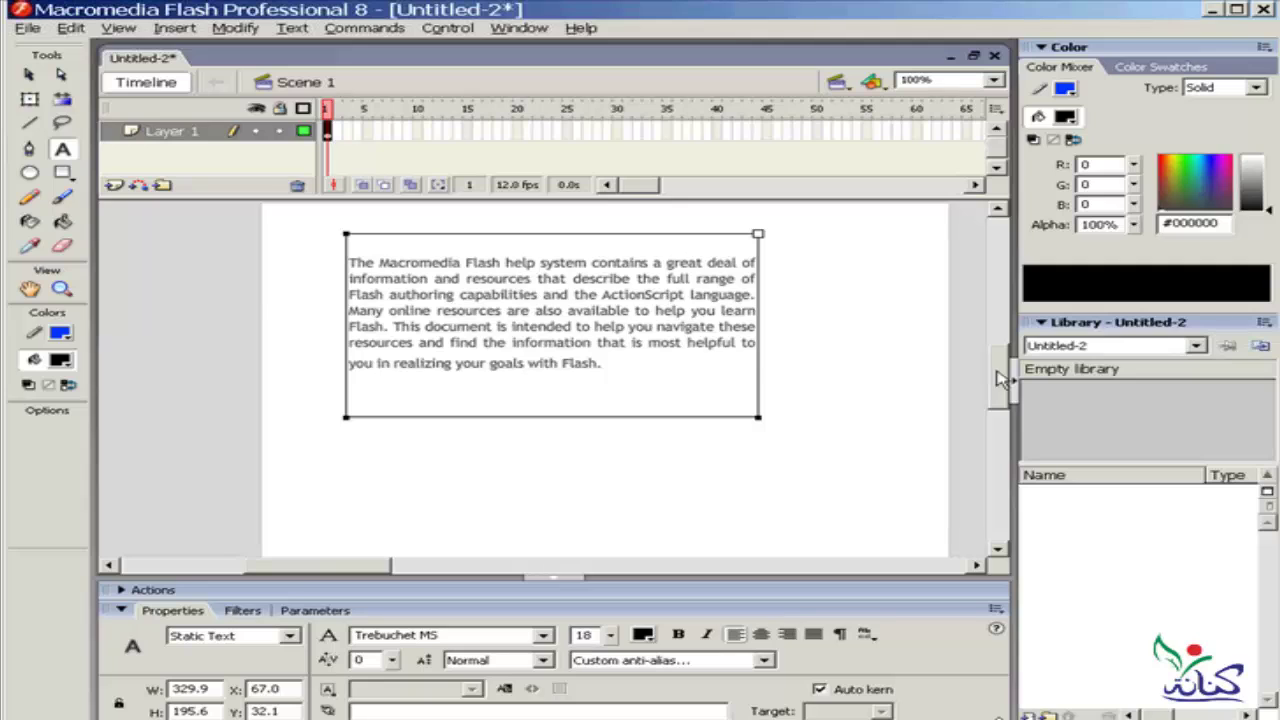
pyautogui.click(366, 459)
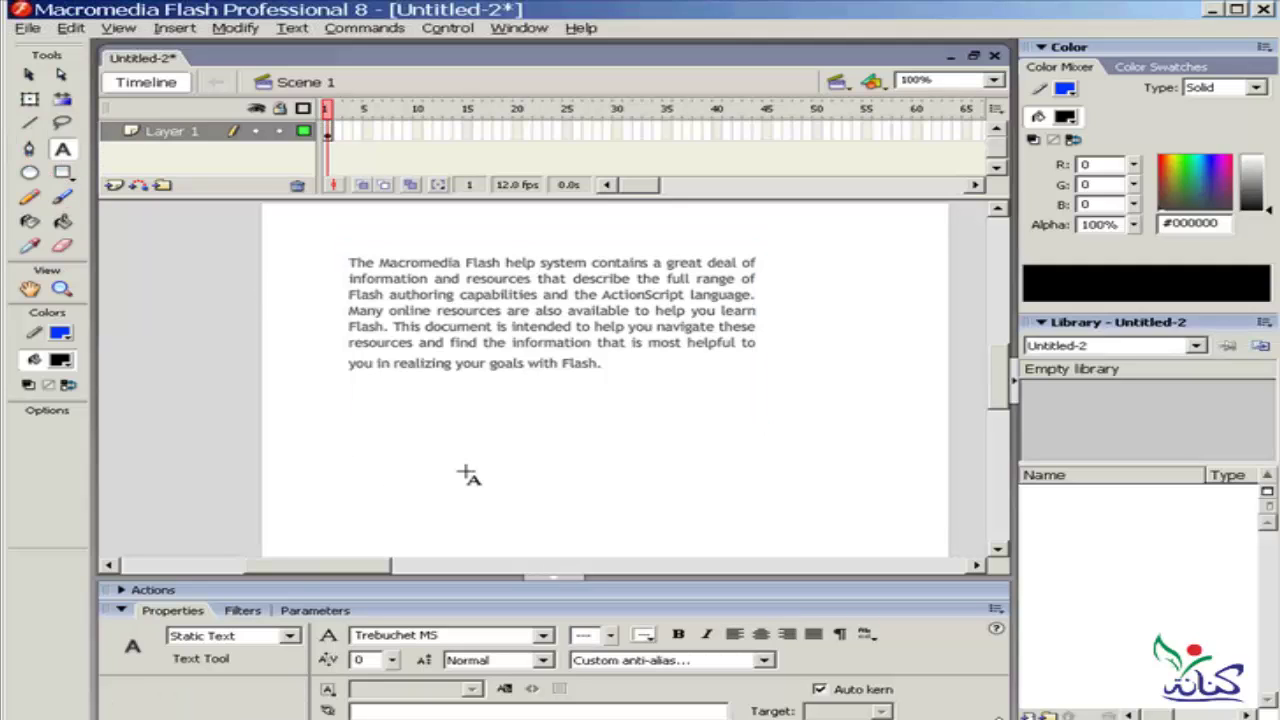
# Paste the heading, kept black, into a new text field below the paragraph
pyautogui.click(644, 635)
pyautogui.click(664, 470)
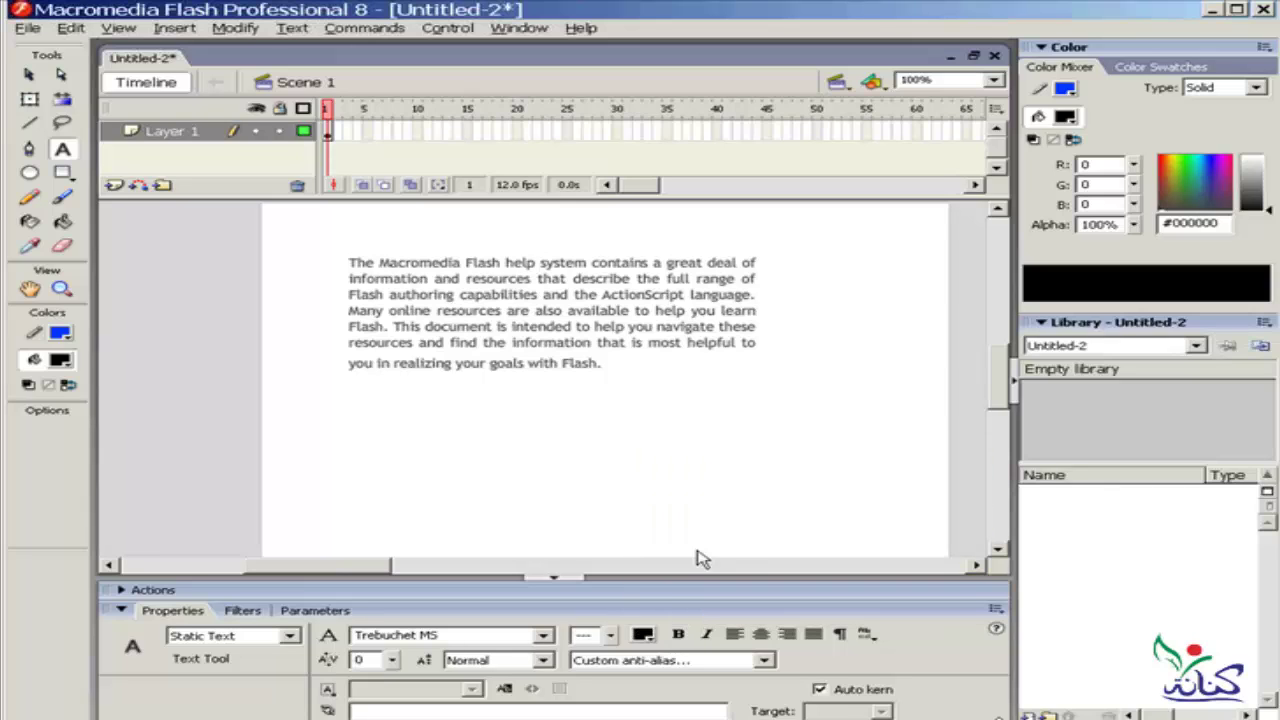
pyautogui.click(610, 635)
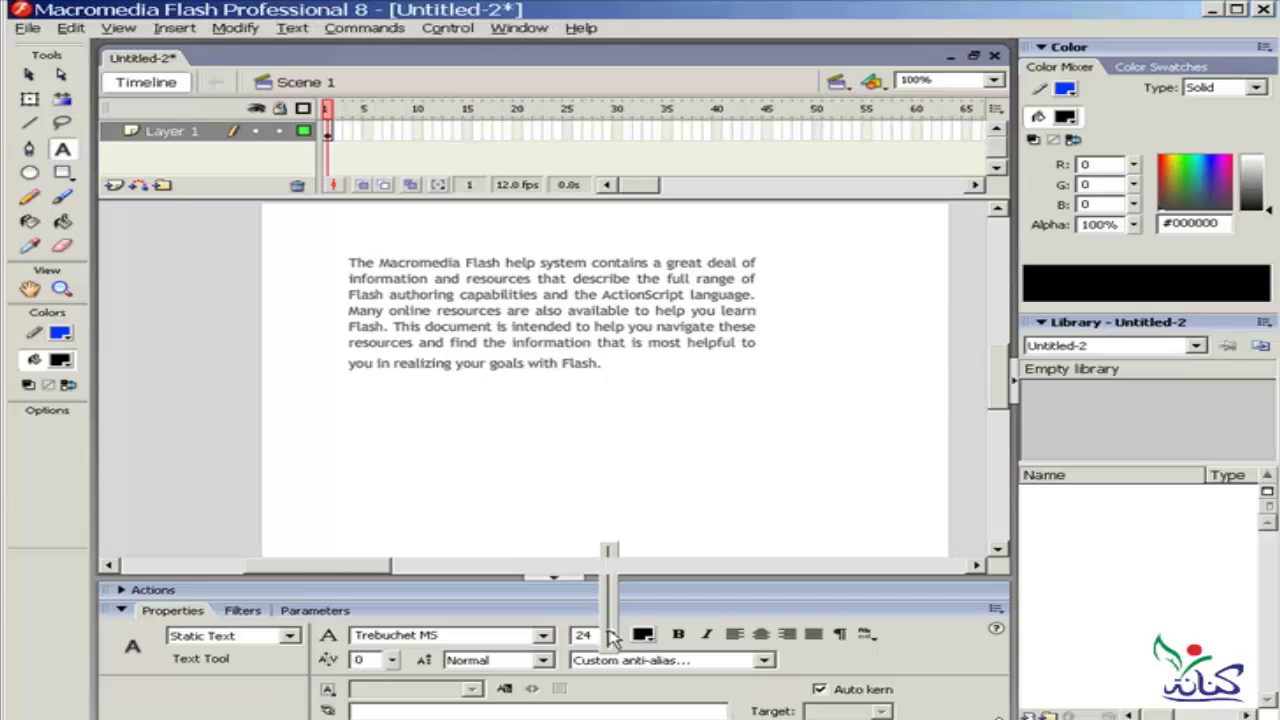
pyautogui.click(360, 422)
pyautogui.rightClick(368, 438)
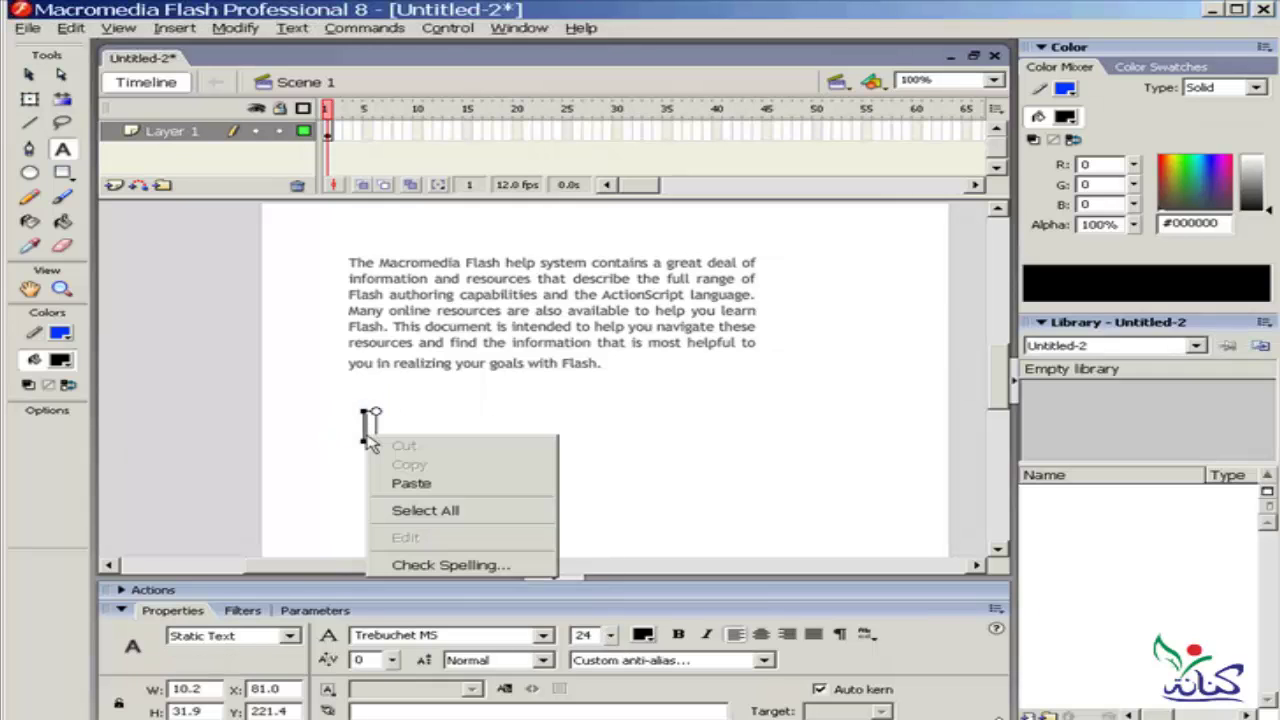
pyautogui.click(411, 484)
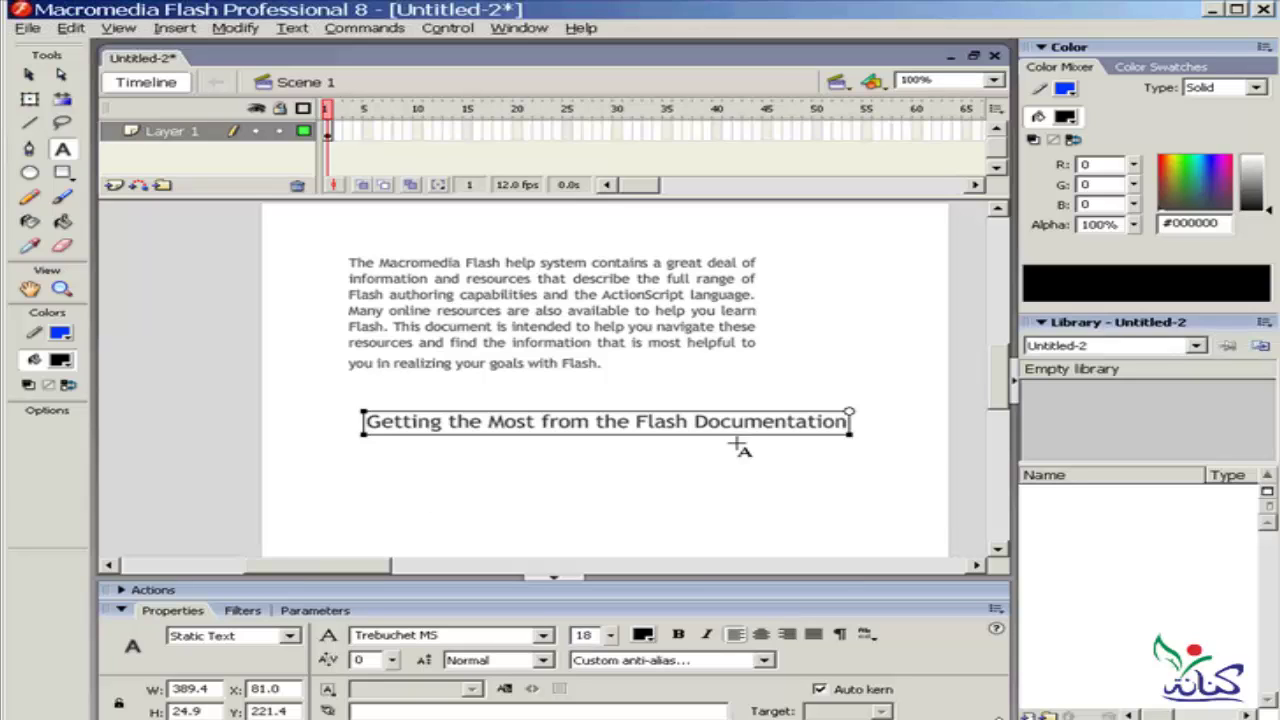
# Bold the heading text and drag its box to the top of the stage
pyautogui.moveTo(848, 422); pyautogui.dragTo(362, 423)
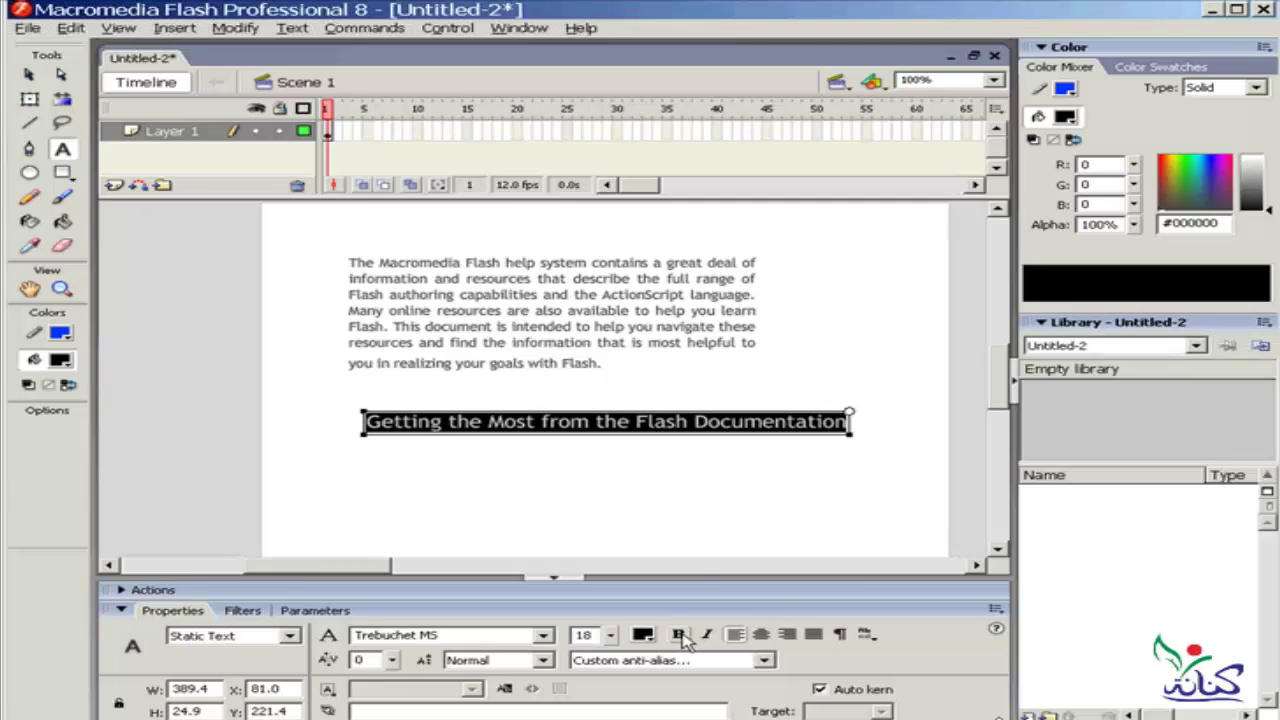
pyautogui.click(680, 636)
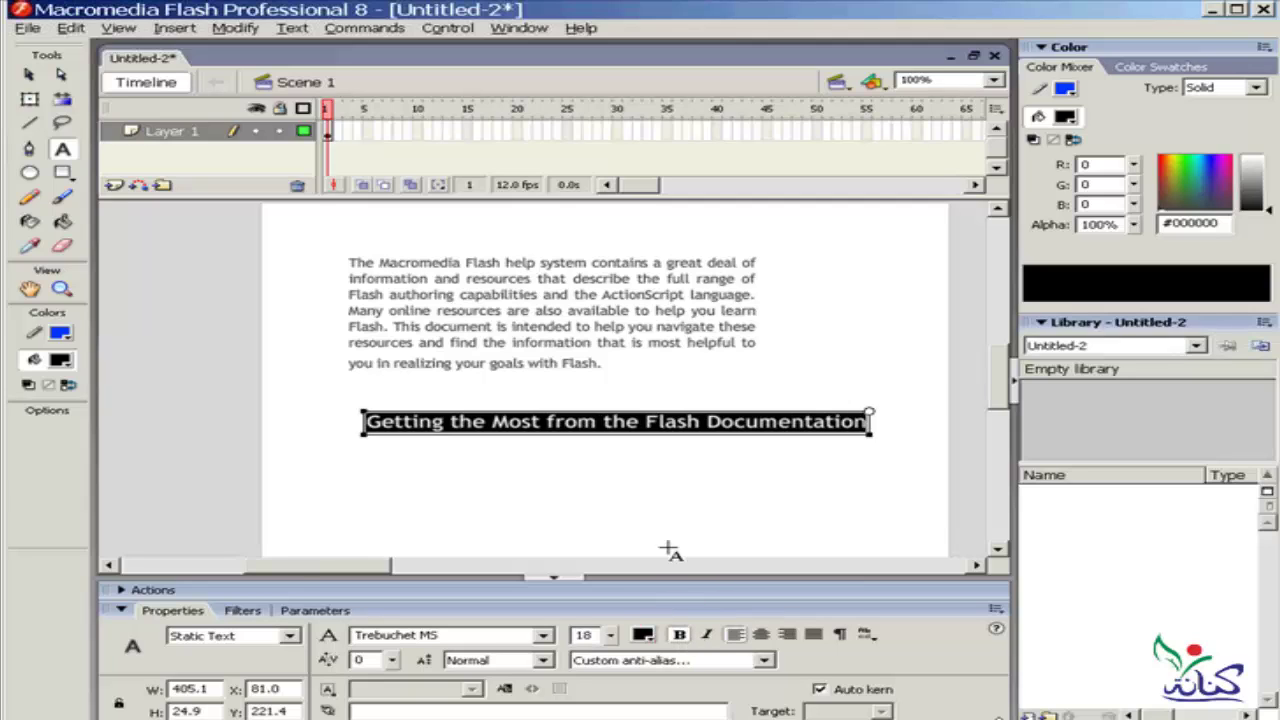
pyautogui.click(29, 75)
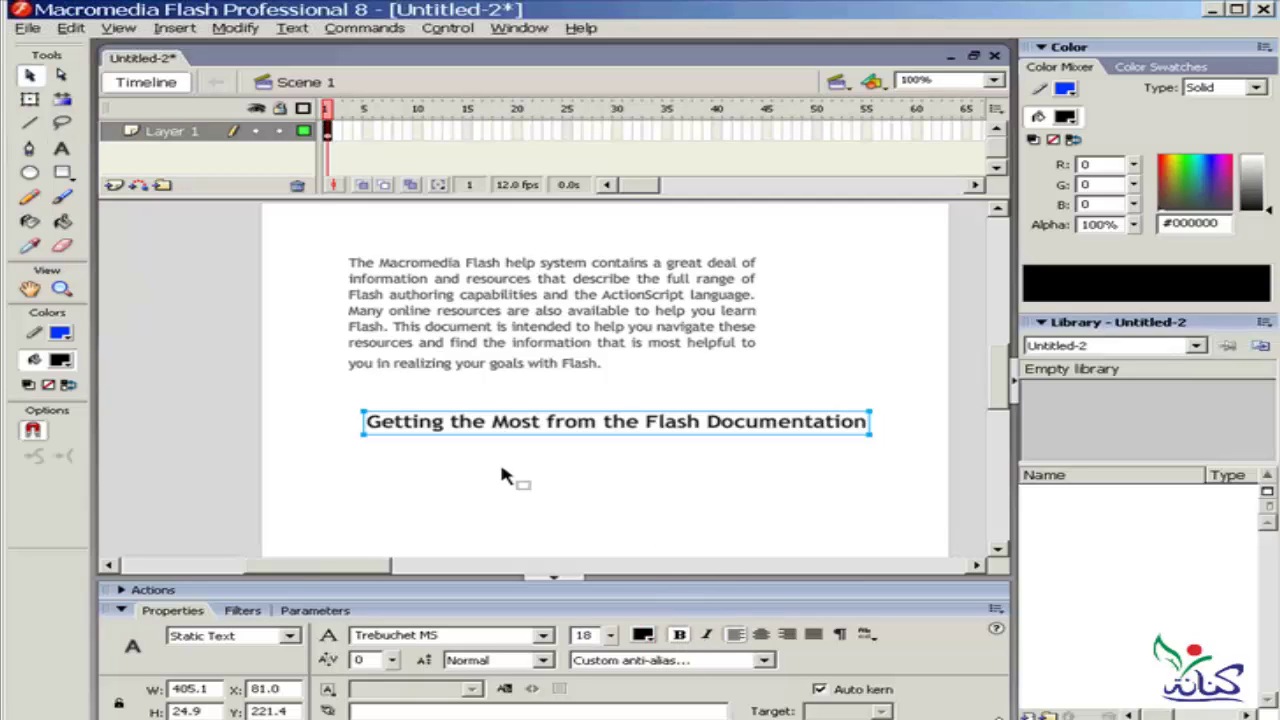
pyautogui.click(408, 424)
pyautogui.moveTo(408, 424); pyautogui.dragTo(391, 243)
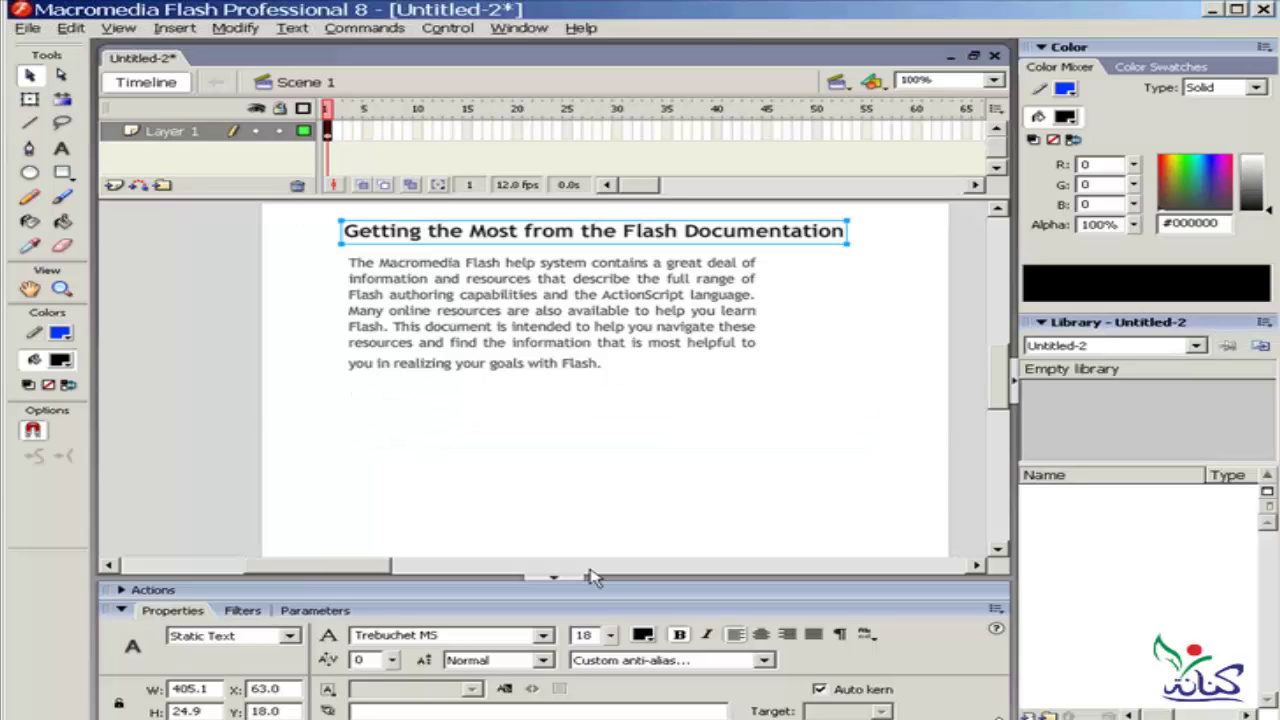
pyautogui.click(530, 450)
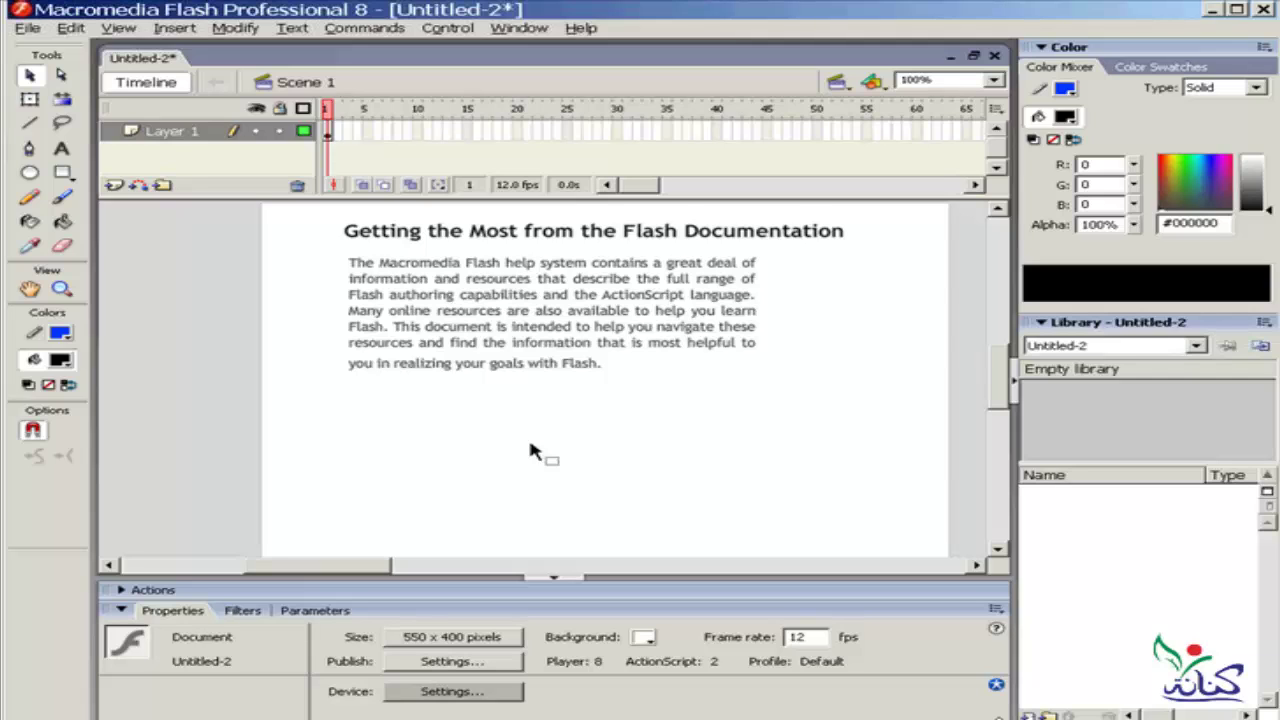
pyautogui.hotkey('ctrl', 'Return')
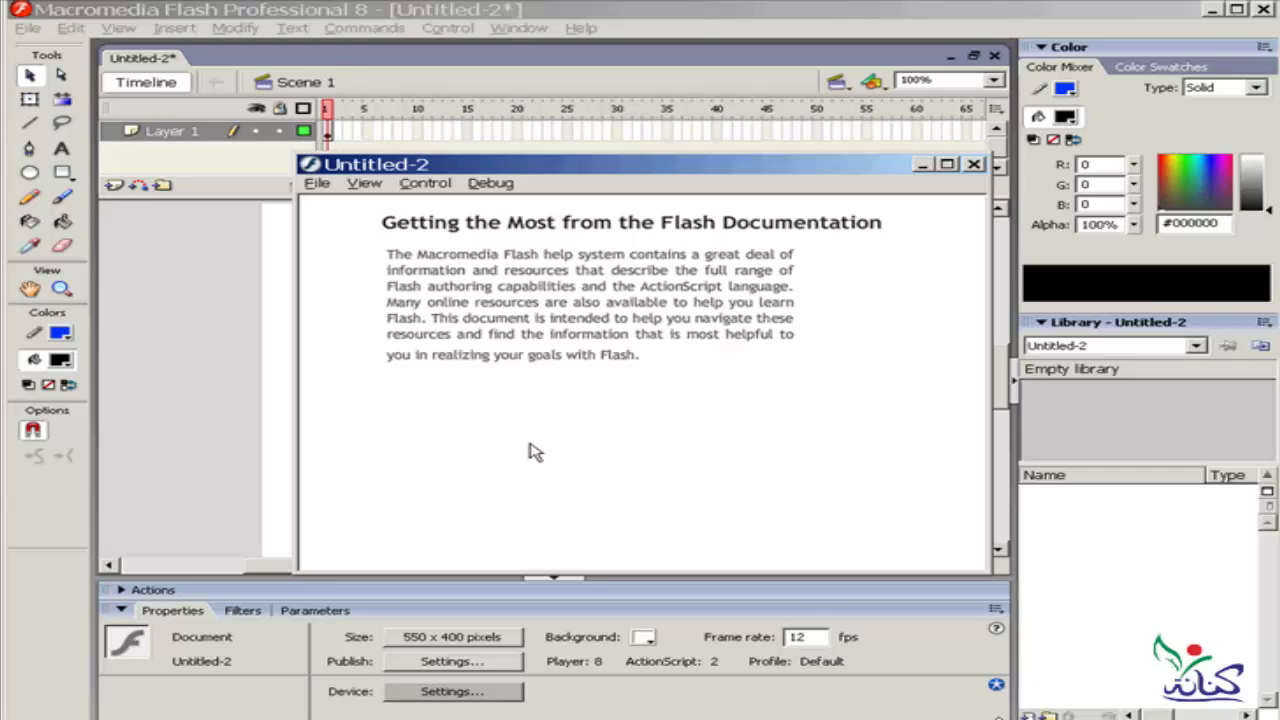
pyautogui.click(973, 164)
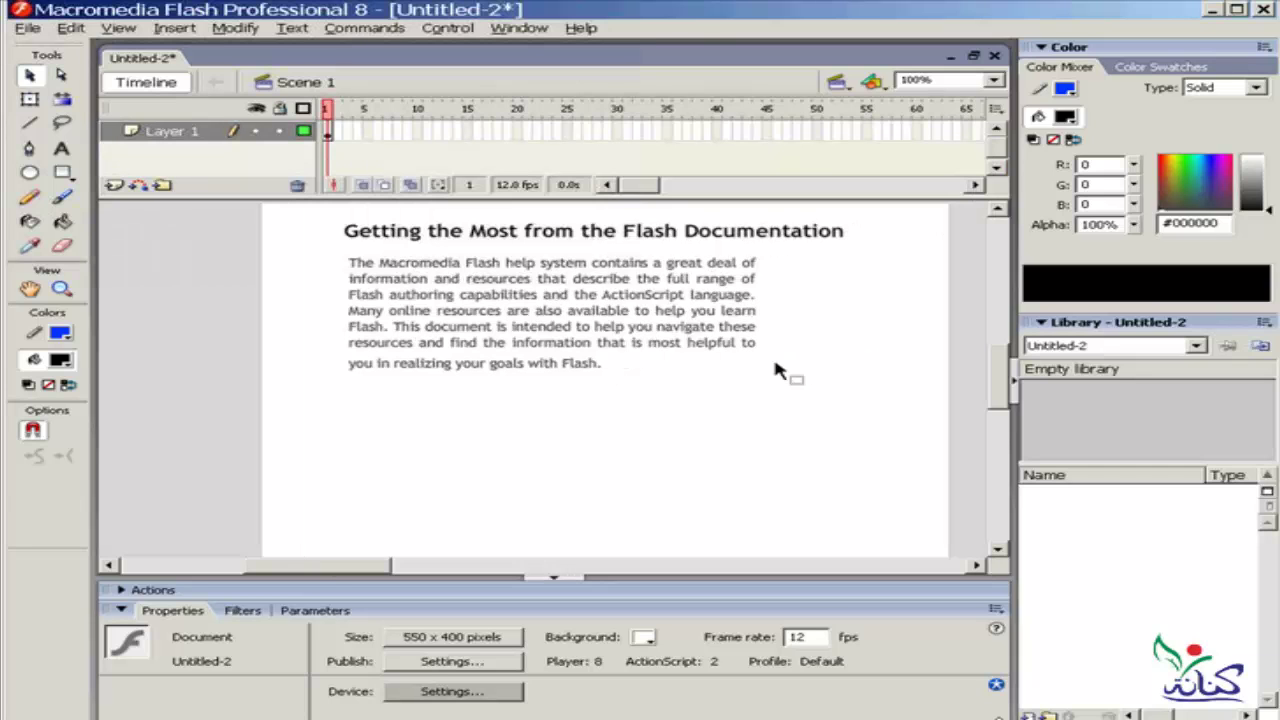
pyautogui.click(430, 296)
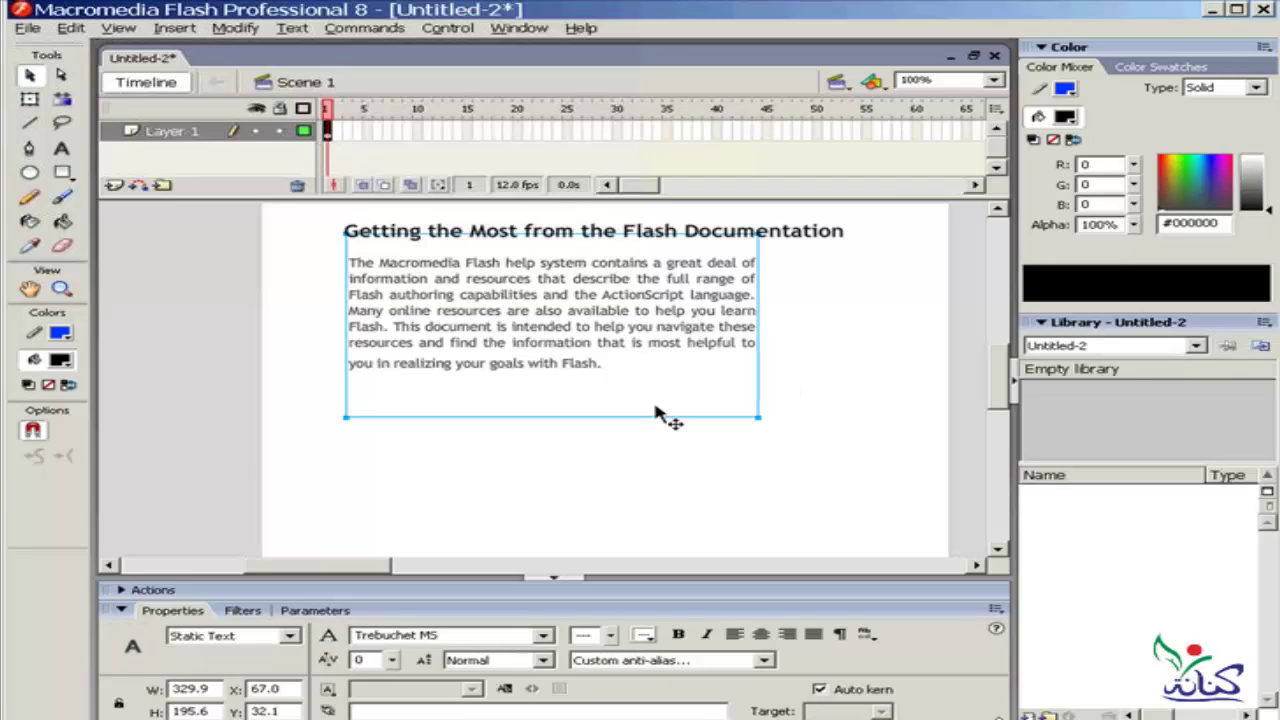
# Keep the text type as Static Text and nudge the paragraph box down about 15 px
pyautogui.click(66, 152)
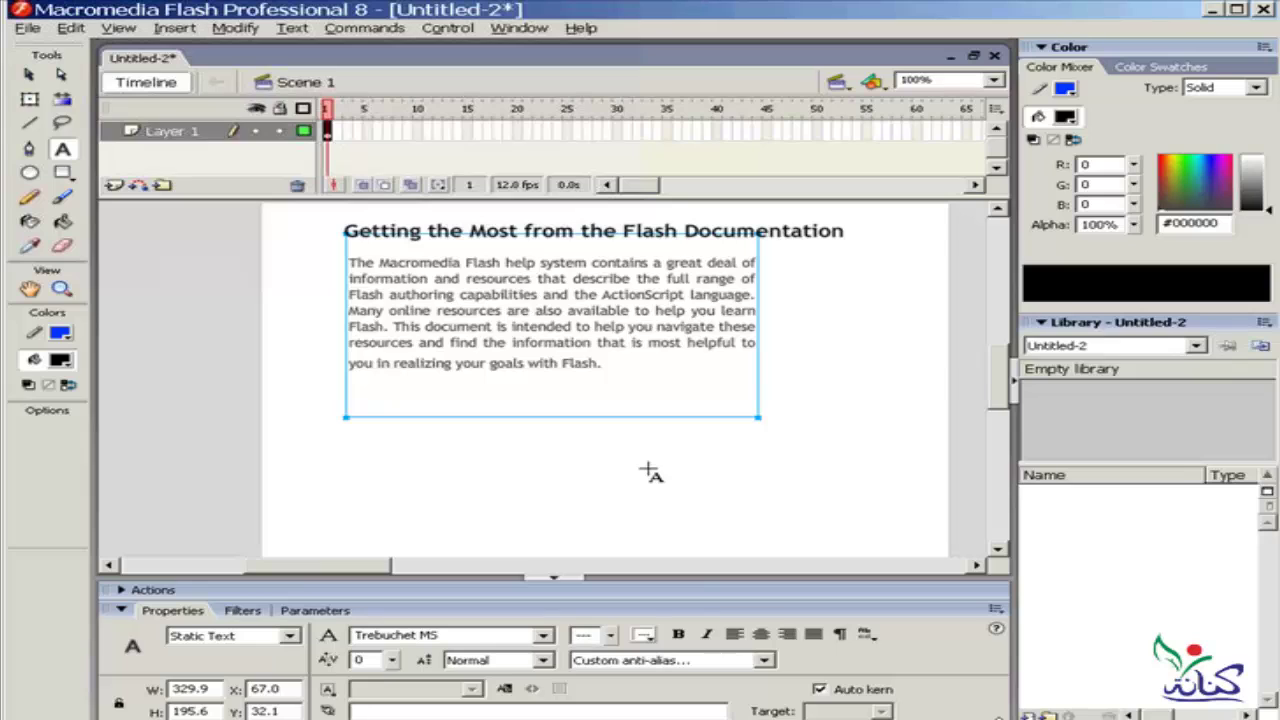
pyautogui.click(289, 641)
pyautogui.click(289, 641)
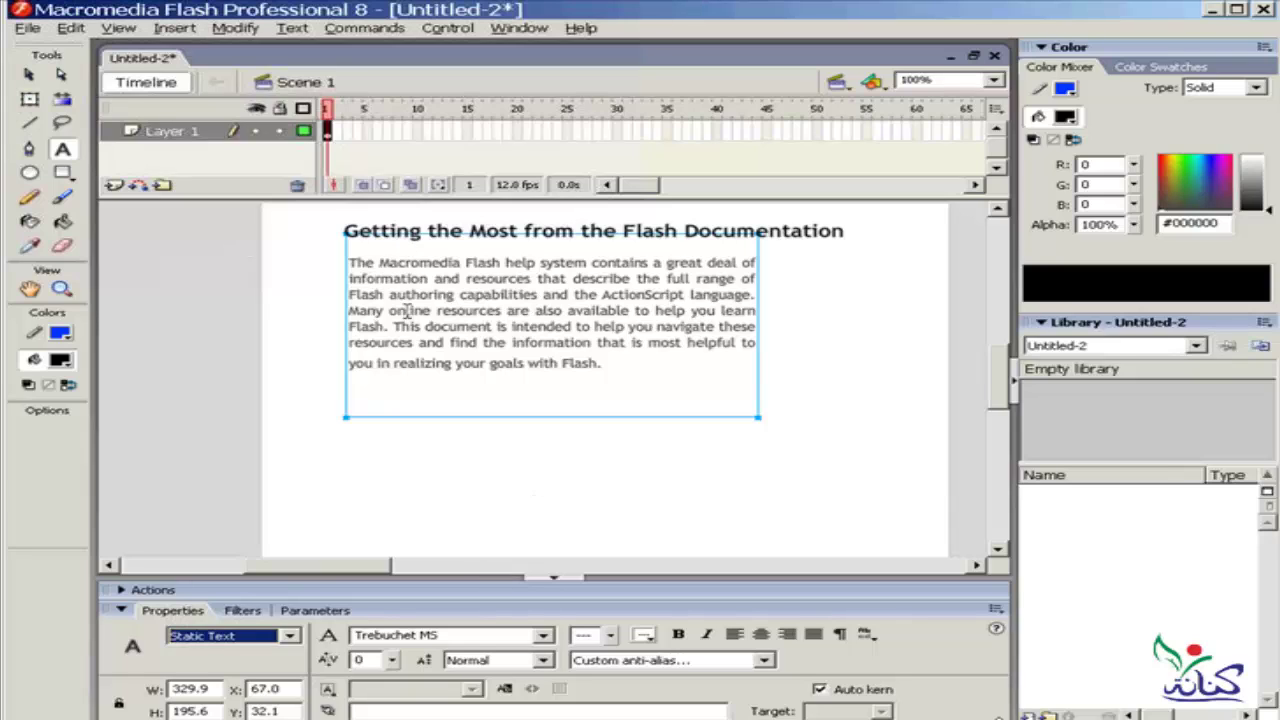
pyautogui.click(28, 74)
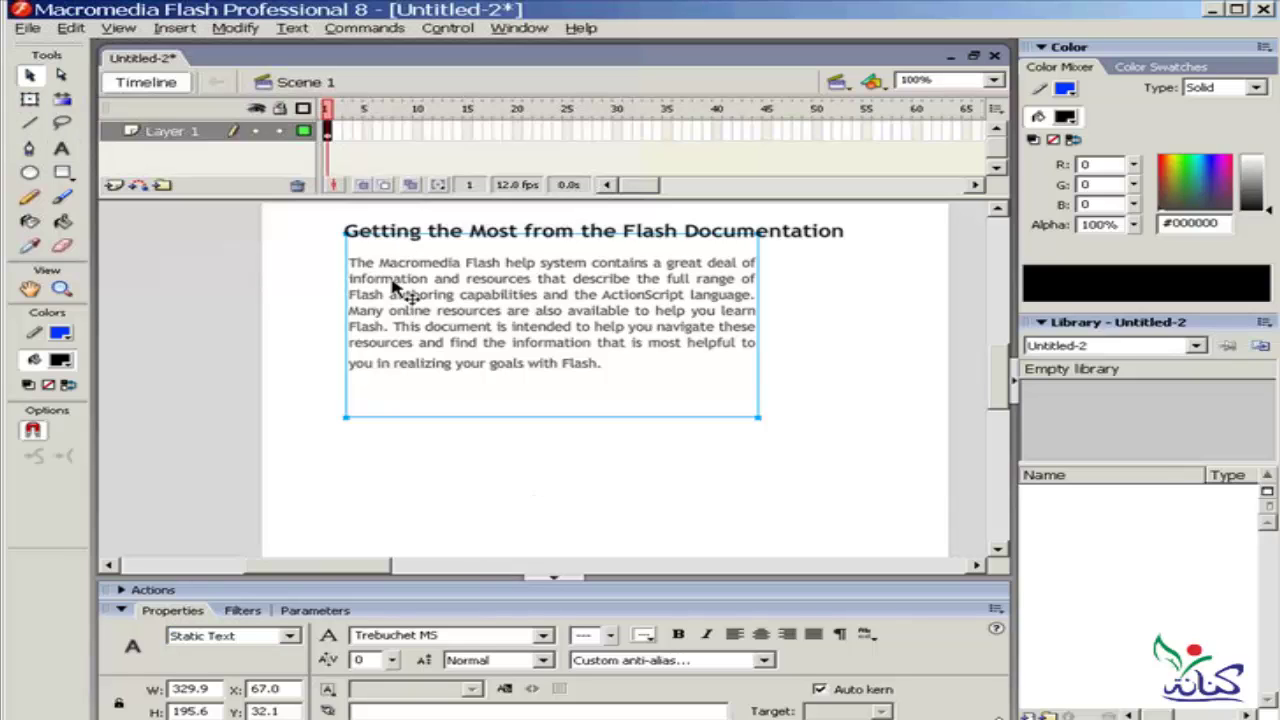
pyautogui.moveTo(393, 287); pyautogui.dragTo(393, 302)
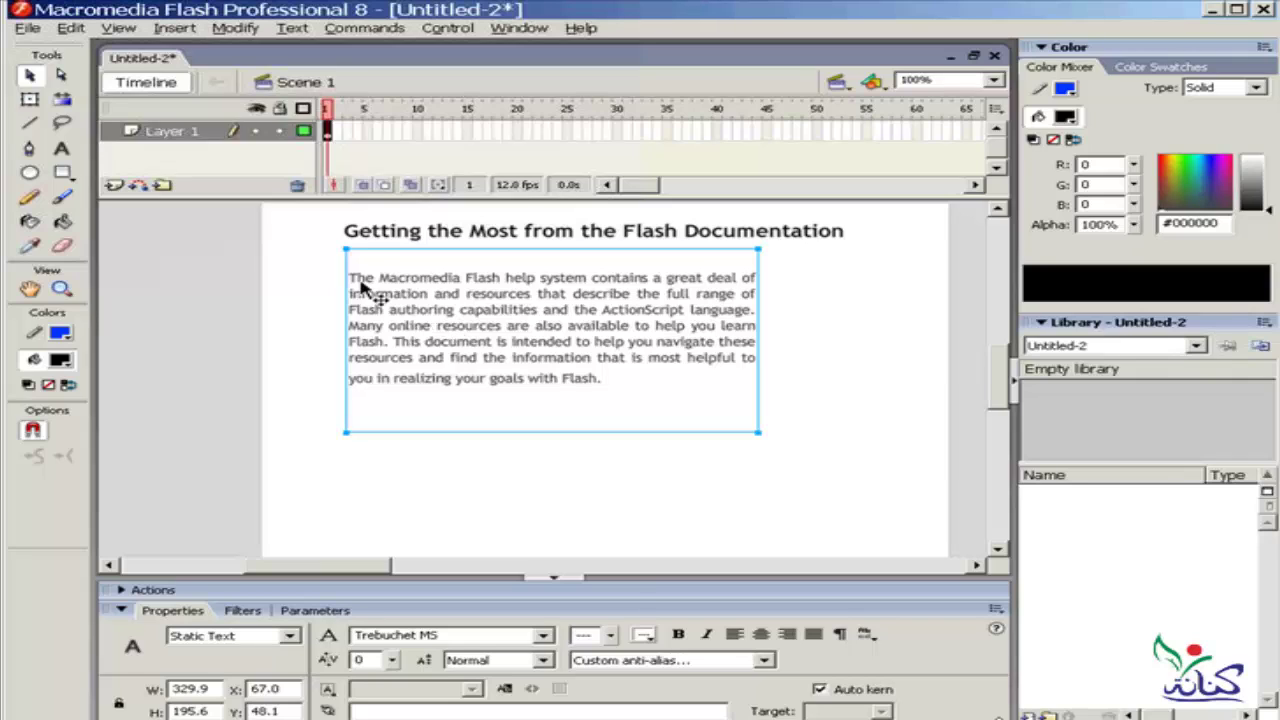
# Select the body paragraph and try various letter spacing values on the slider
pyautogui.click(61, 148)
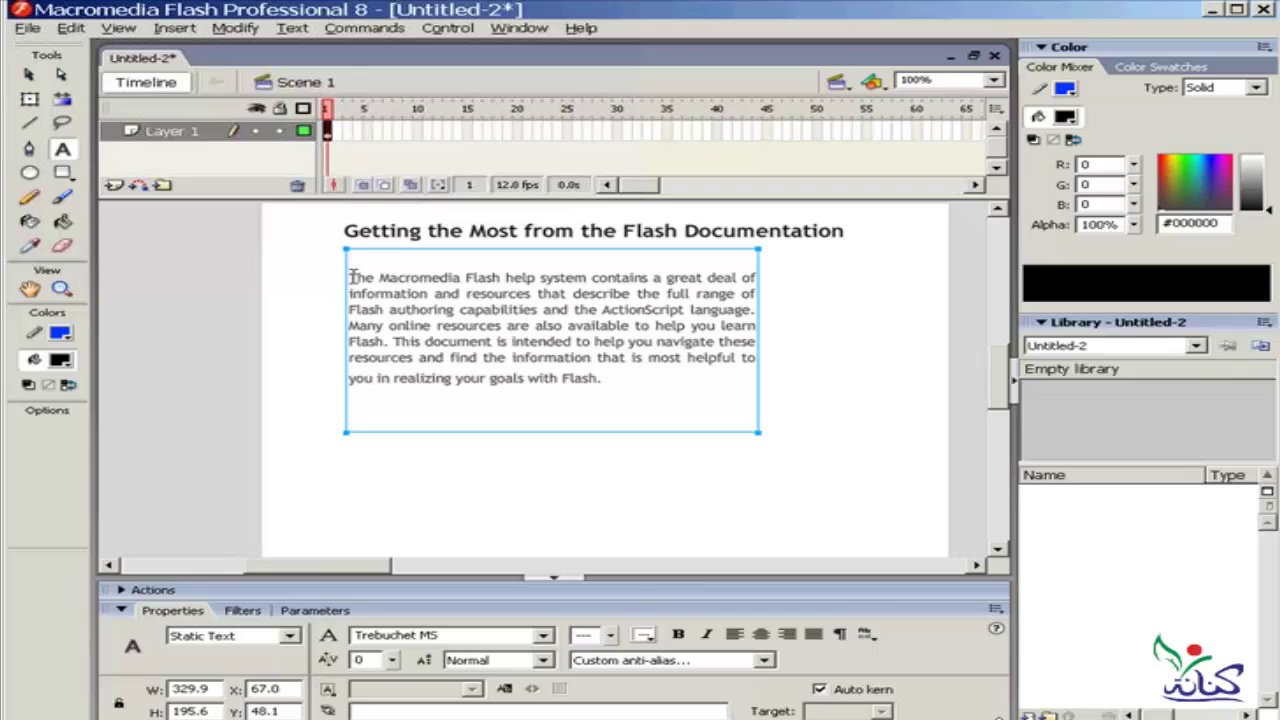
pyautogui.moveTo(349, 277)
pyautogui.mouseDown()
pyautogui.moveTo(600, 358)
pyautogui.moveTo(612, 375)
pyautogui.mouseUp()
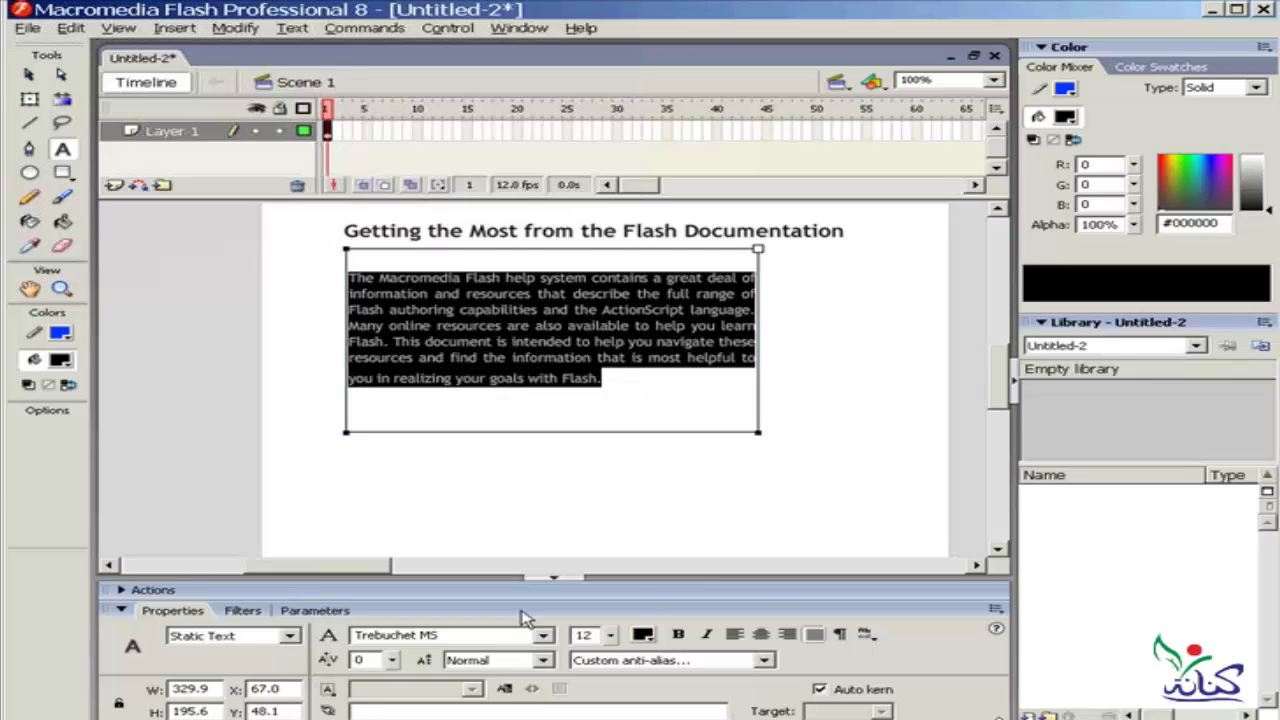
pyautogui.click(392, 664)
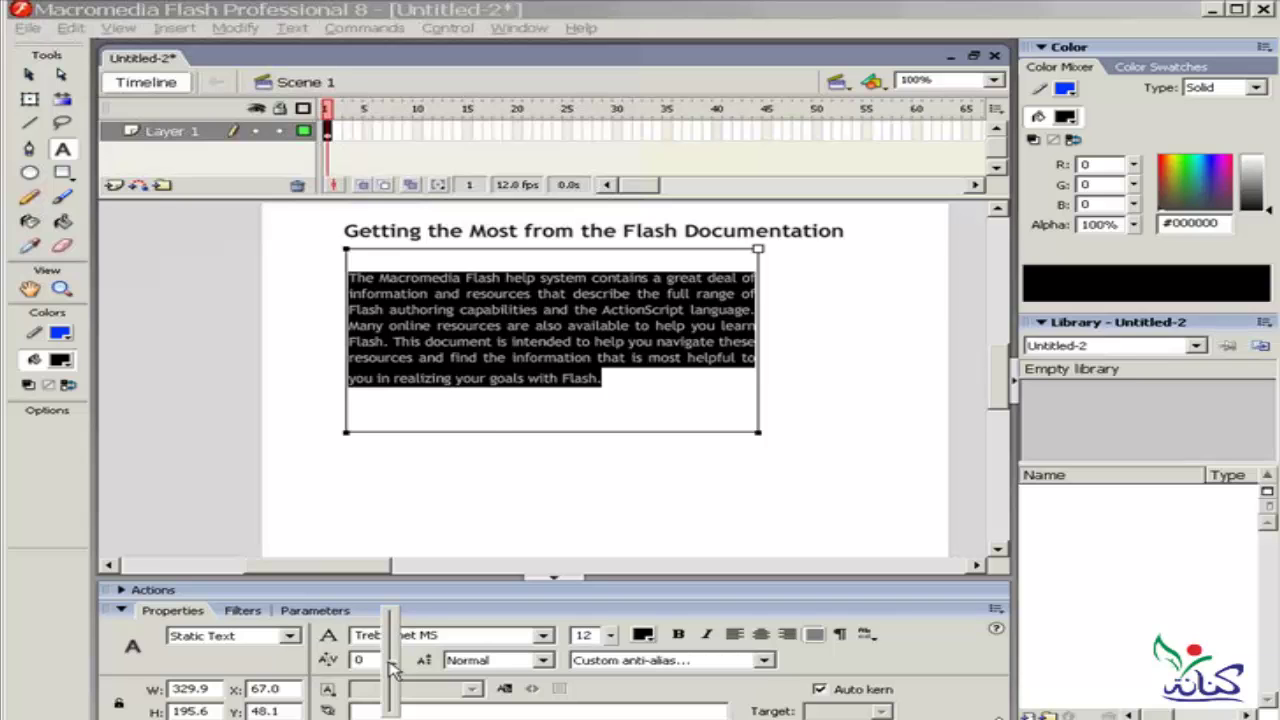
pyautogui.moveTo(393, 667); pyautogui.dragTo(393, 670)
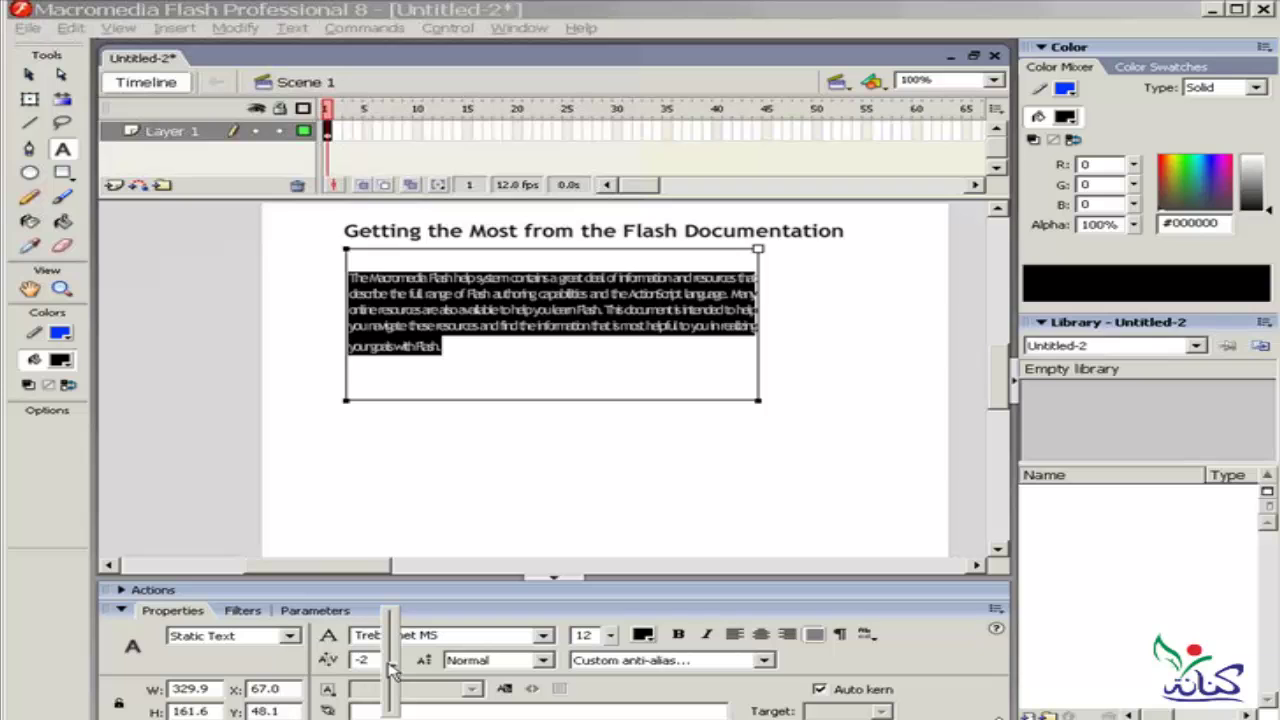
pyautogui.moveTo(391, 671); pyautogui.dragTo(392, 675)
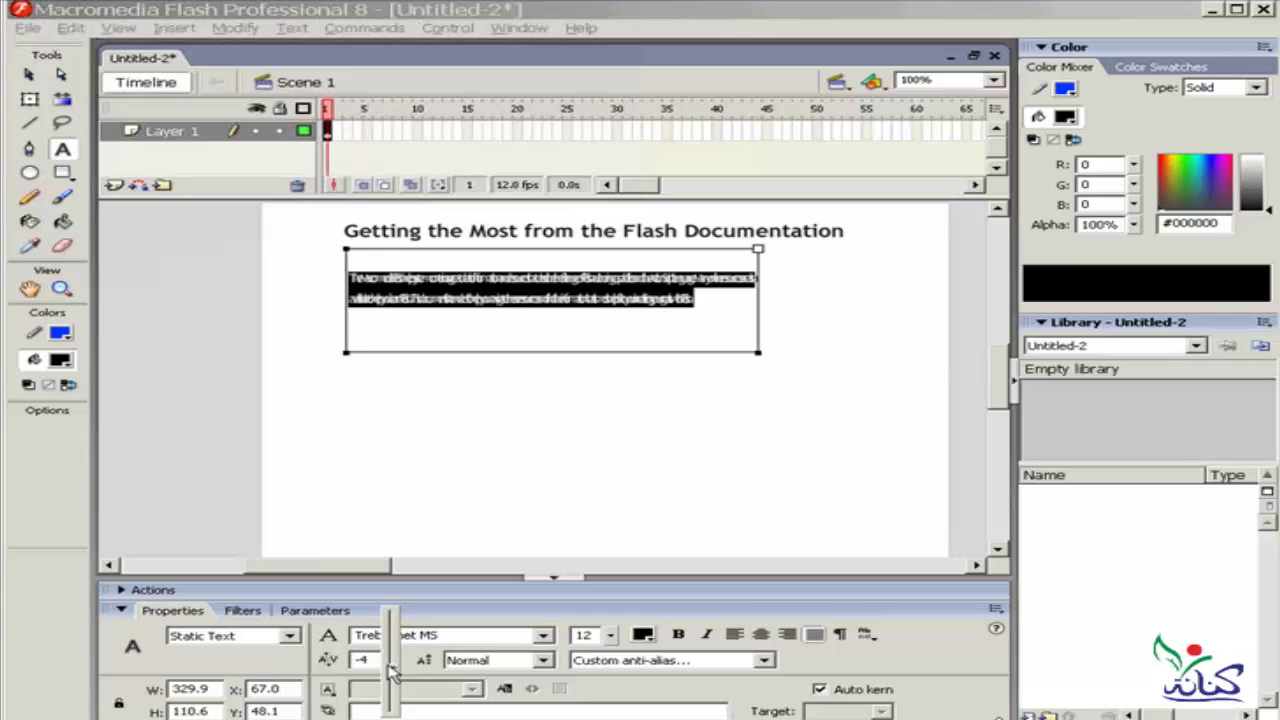
pyautogui.click(392, 673)
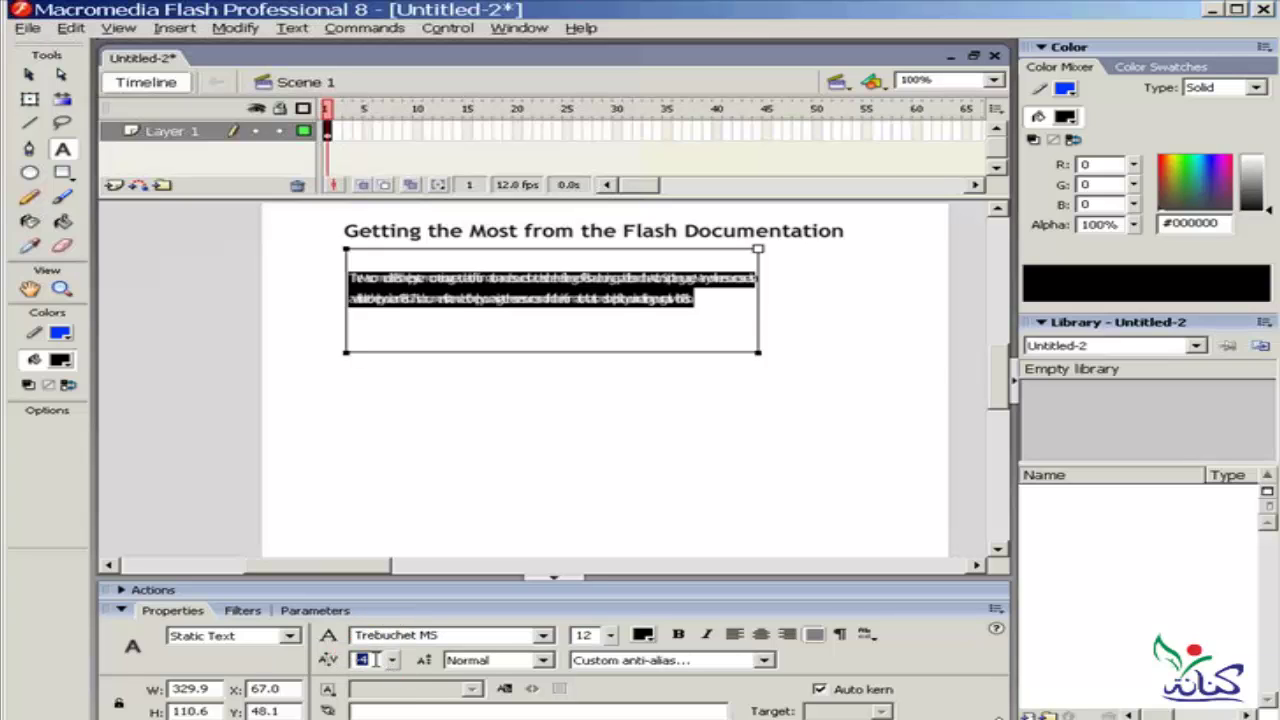
# Set the paragraph's letter spacing to 2, then select the heading text
pyautogui.write('0')
pyautogui.press('Return')
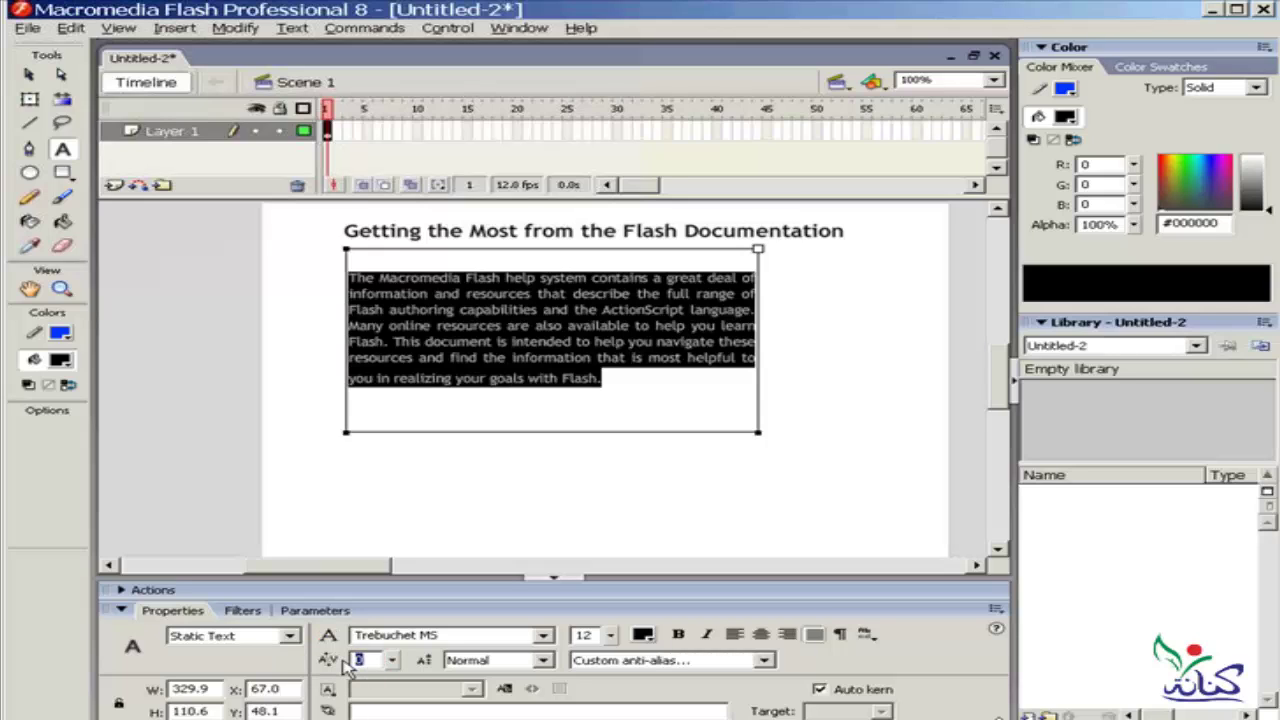
pyautogui.write('2')
pyautogui.press('Return')
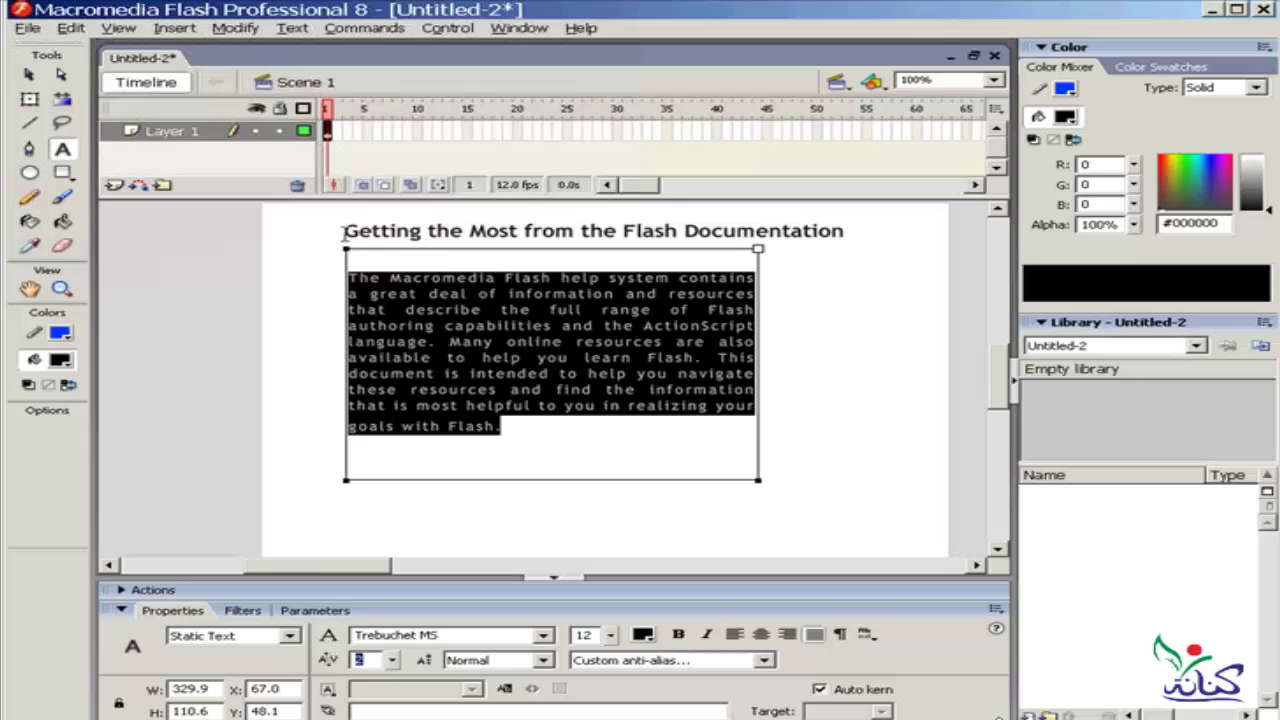
pyautogui.moveTo(344, 231); pyautogui.dragTo(866, 228)
pyautogui.press('Escape')
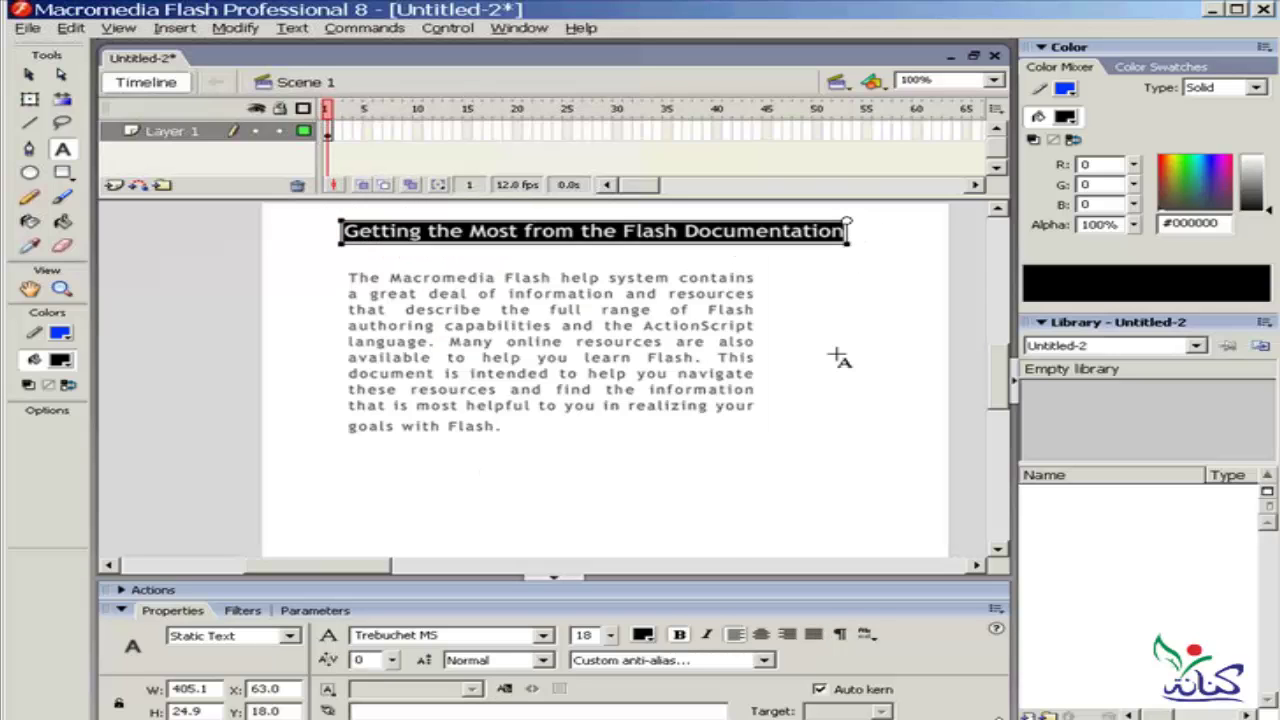
# Change the heading font to _sans, then select the body paragraph text
pyautogui.click(544, 638)
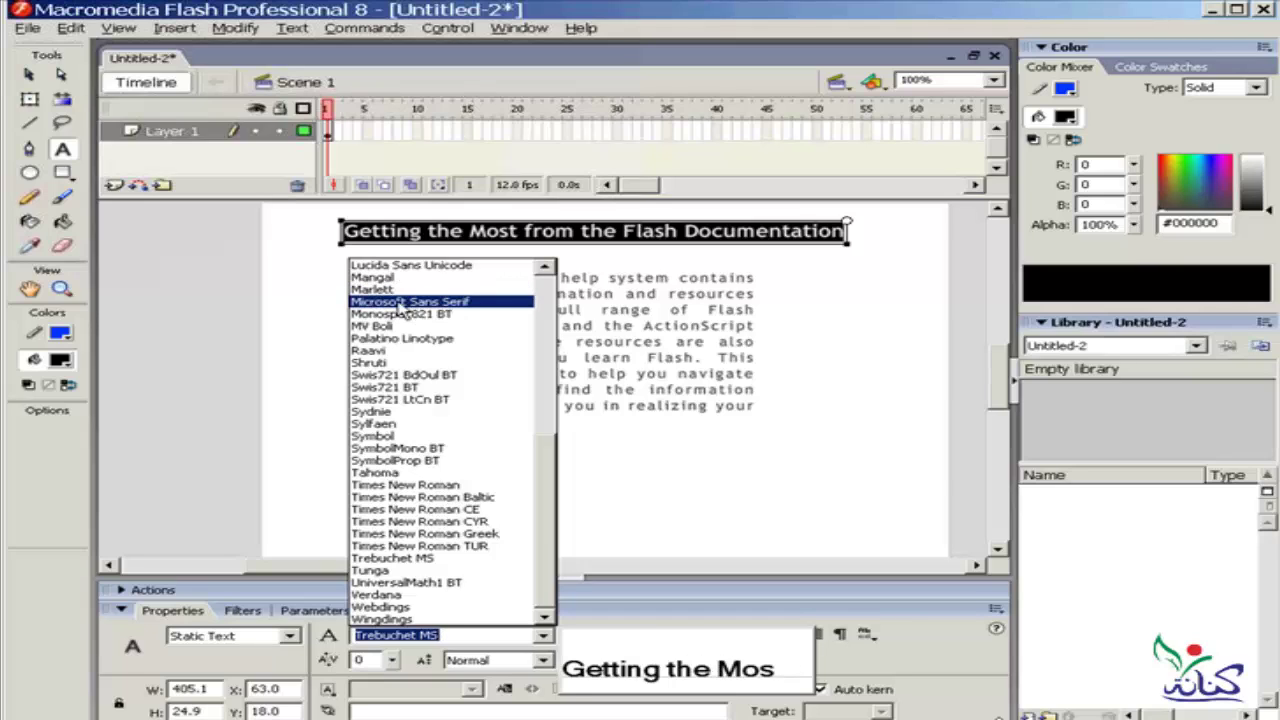
pyautogui.scroll(7, 440, 410)
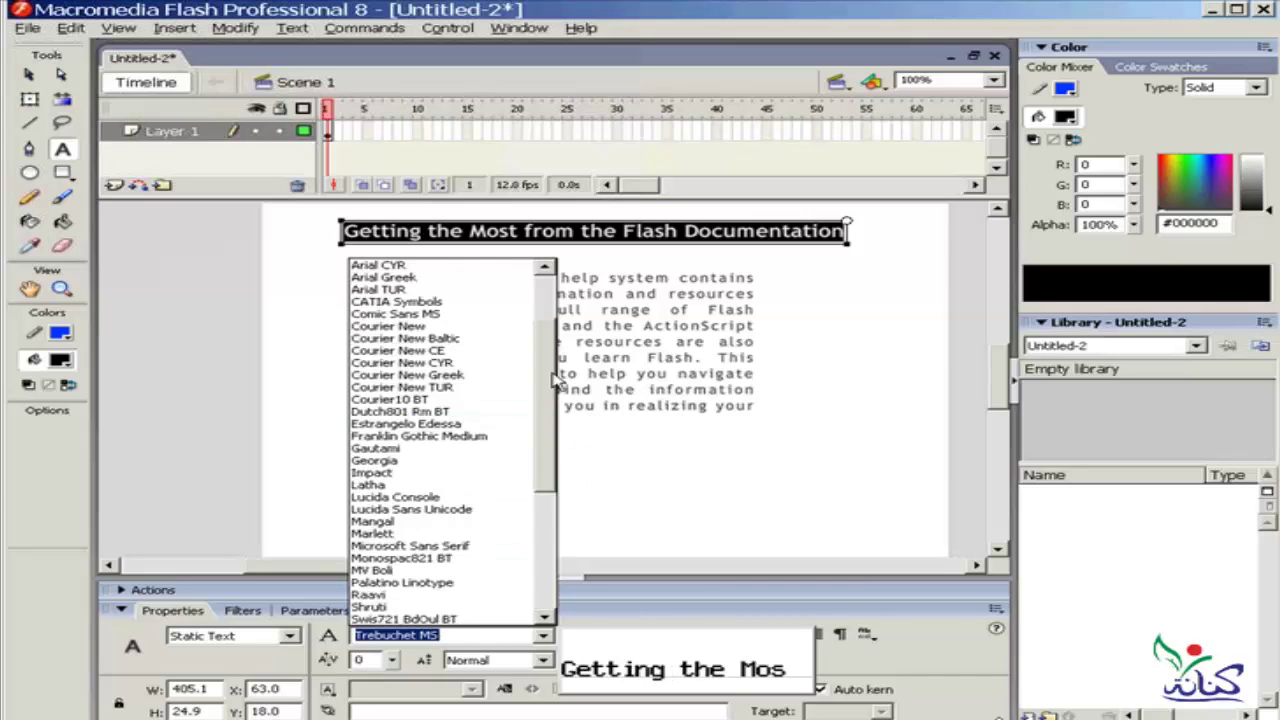
pyautogui.scroll(2, 450, 350)
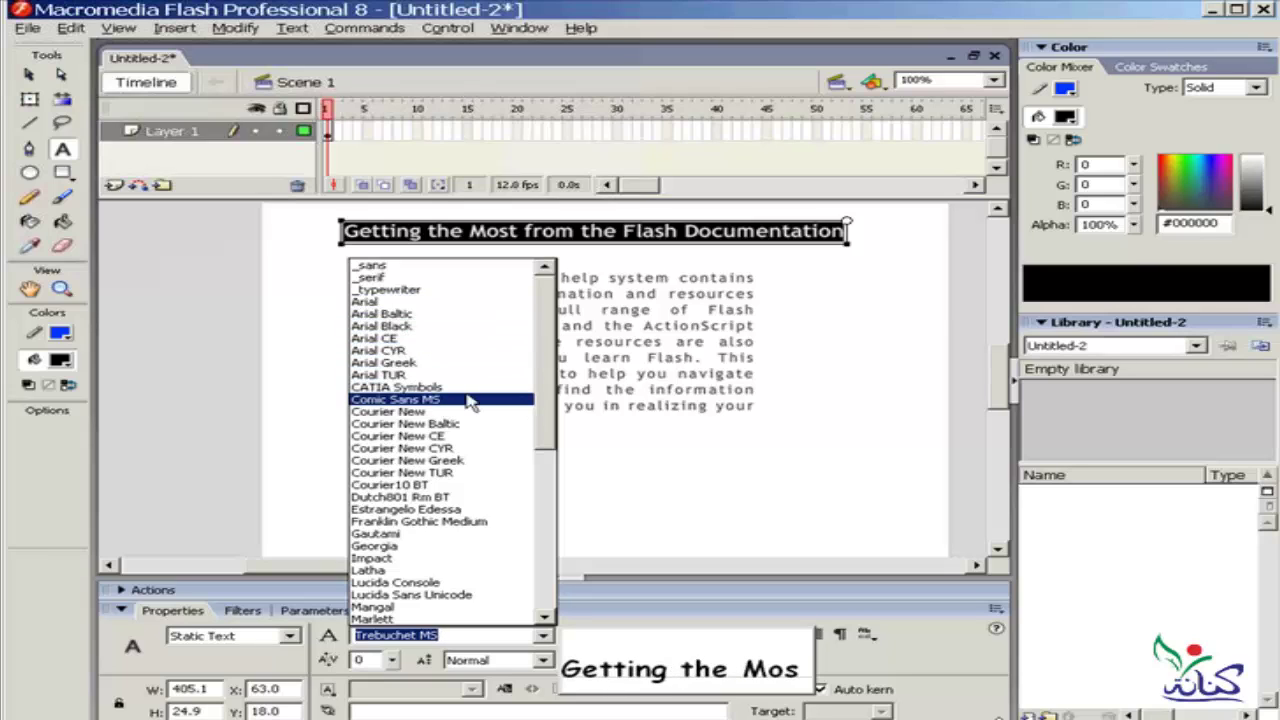
pyautogui.moveTo(534, 371); pyautogui.dragTo(540, 500)
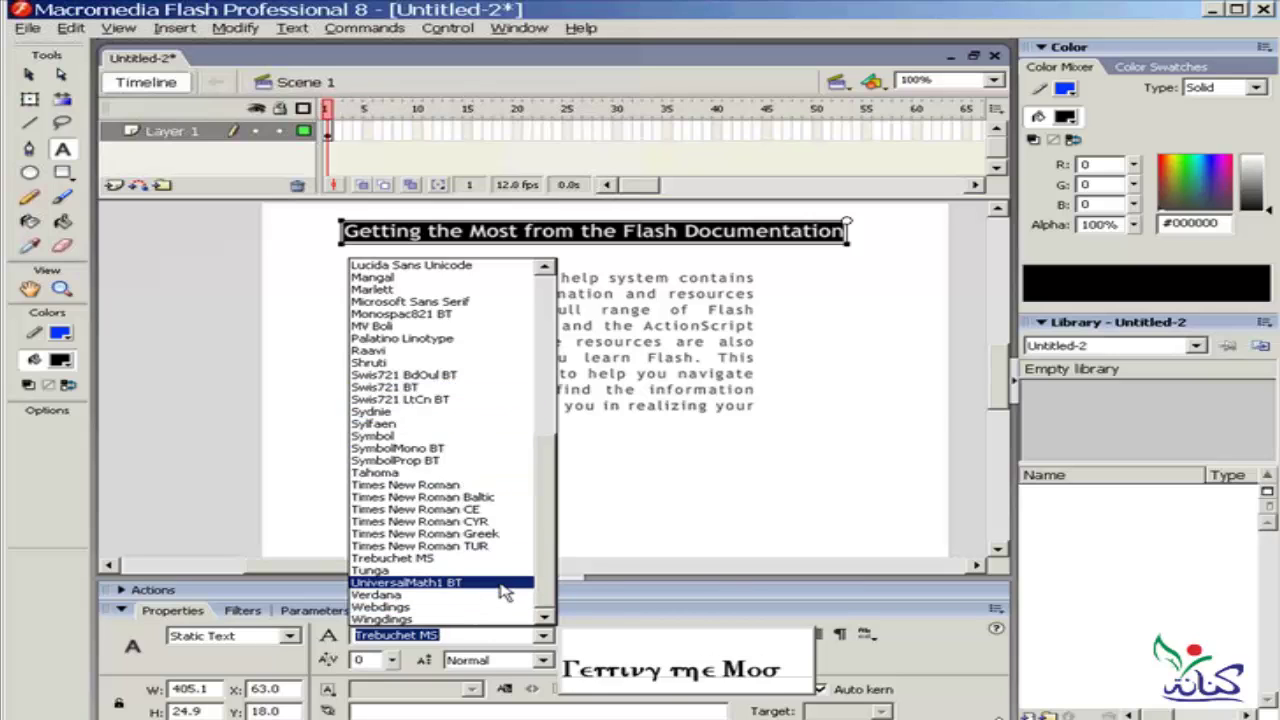
pyautogui.moveTo(540, 560); pyautogui.dragTo(549, 390)
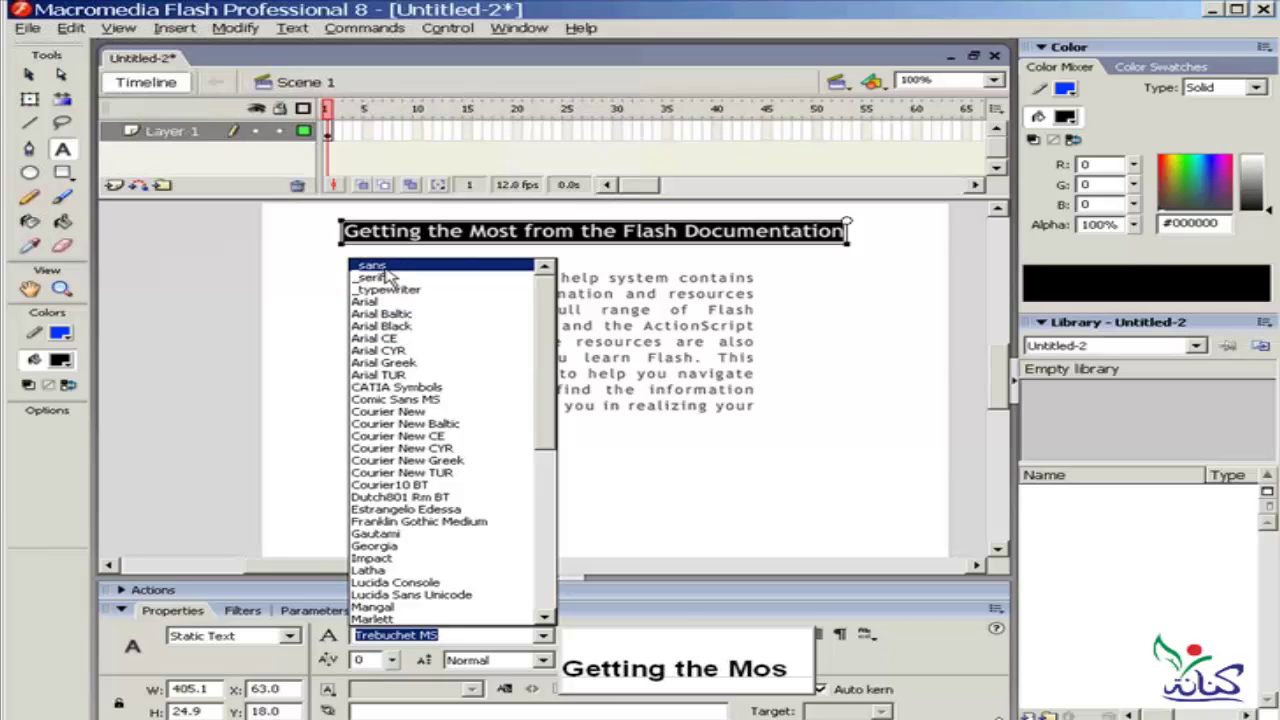
pyautogui.click(372, 265)
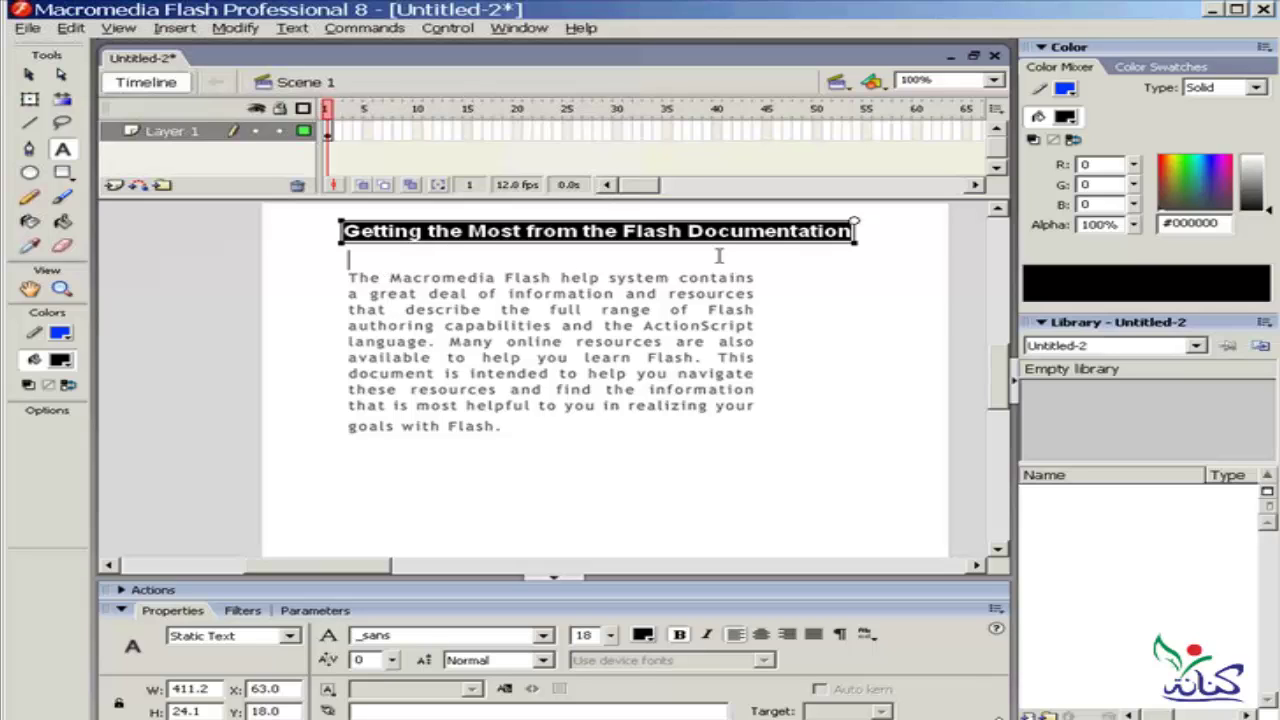
pyautogui.click(349, 262)
pyautogui.moveTo(352, 270); pyautogui.dragTo(523, 443)
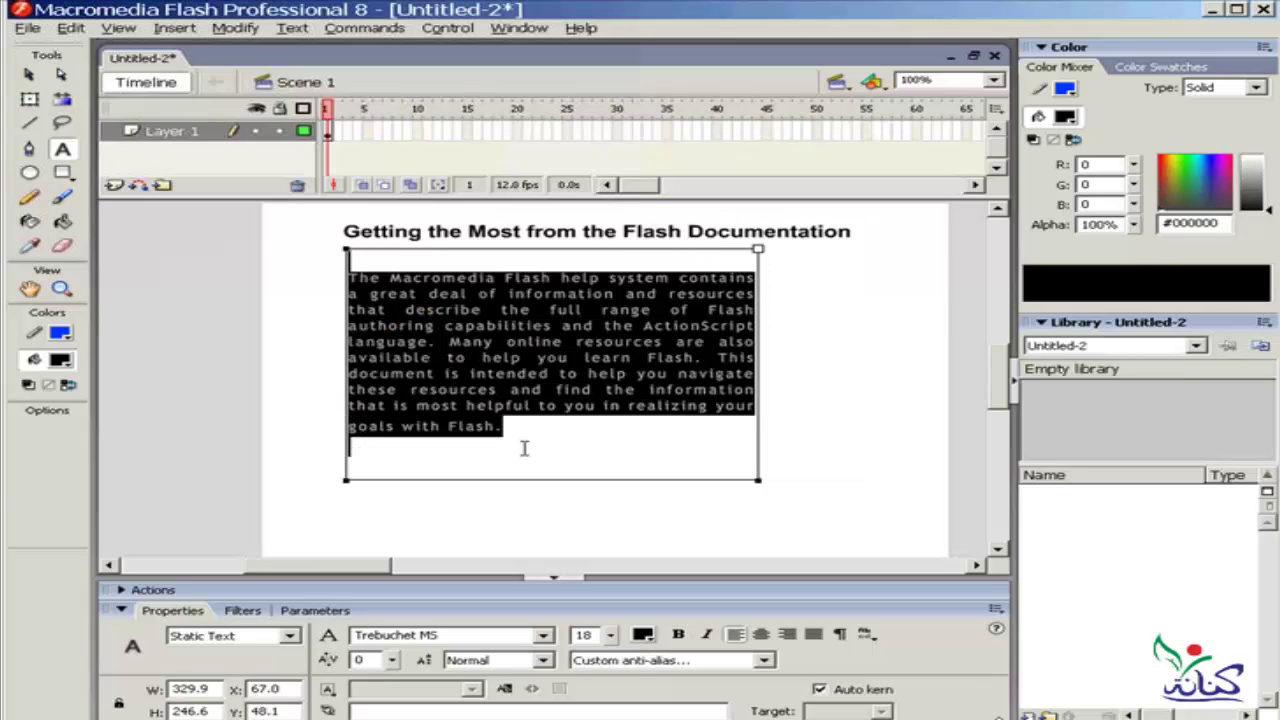
# Change the body paragraph's font to Times New Roman and its size to 15 pt
pyautogui.click(544, 636)
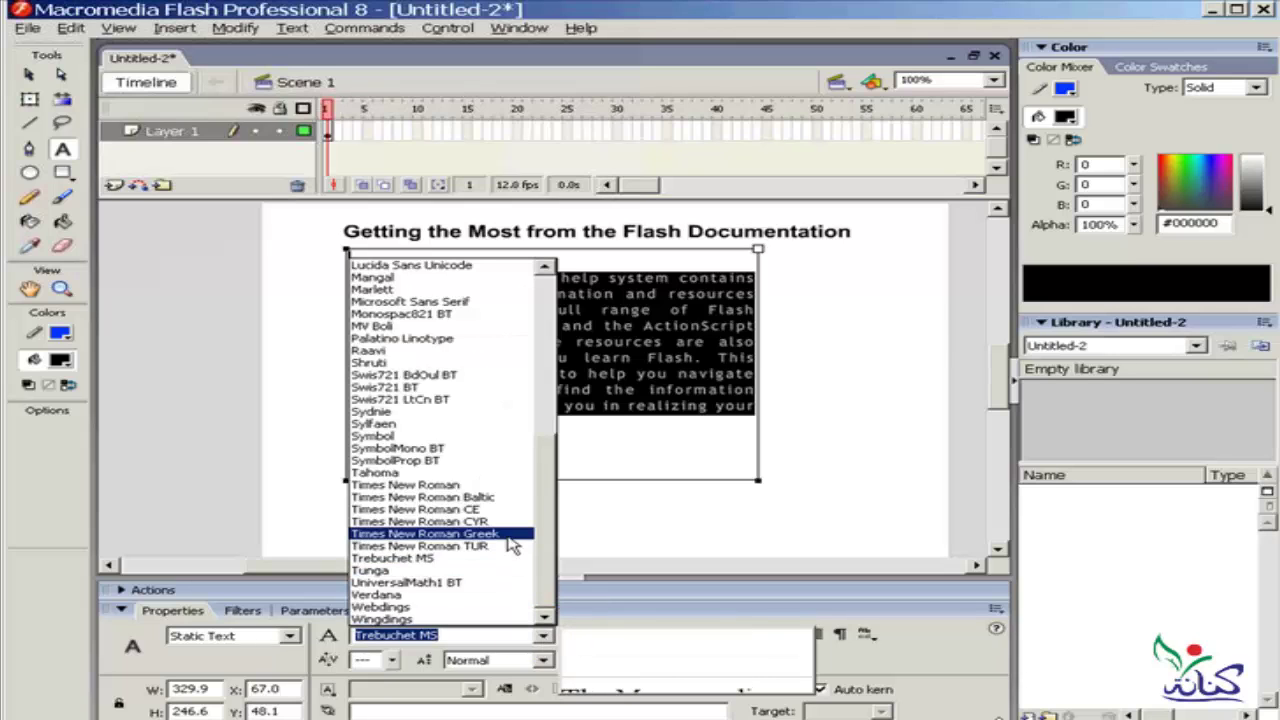
pyautogui.click(507, 487)
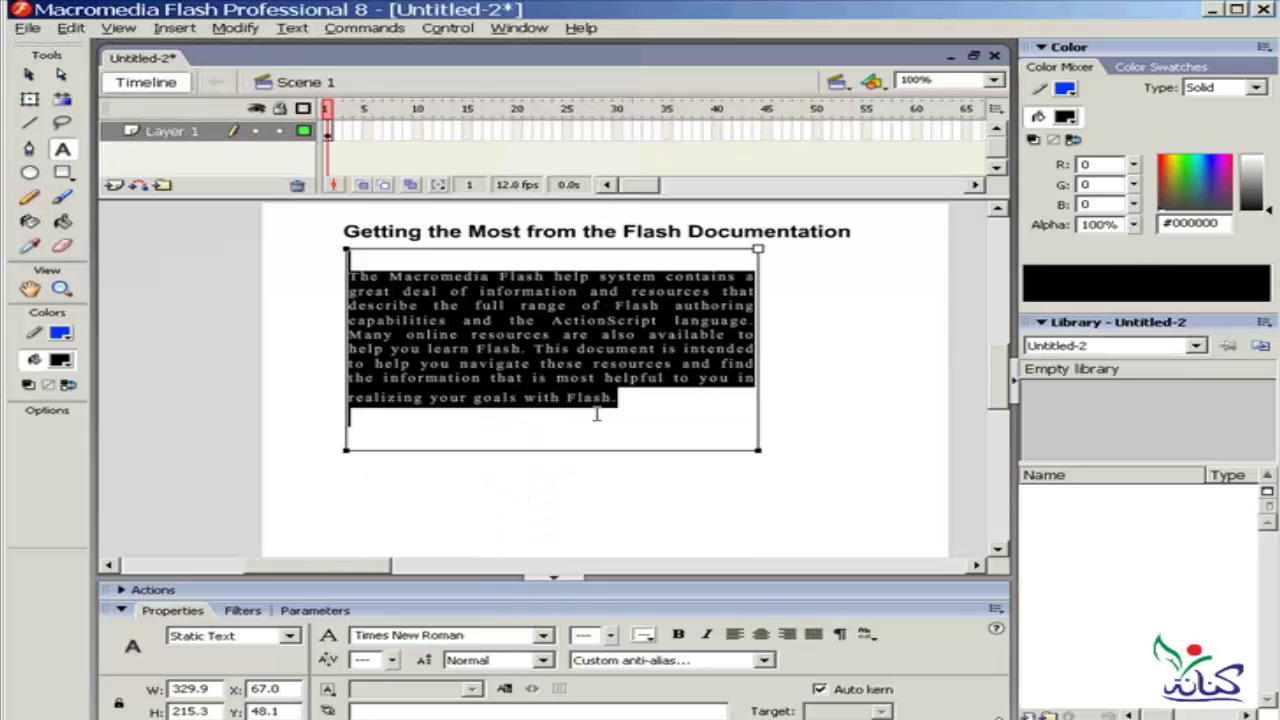
pyautogui.click(646, 395)
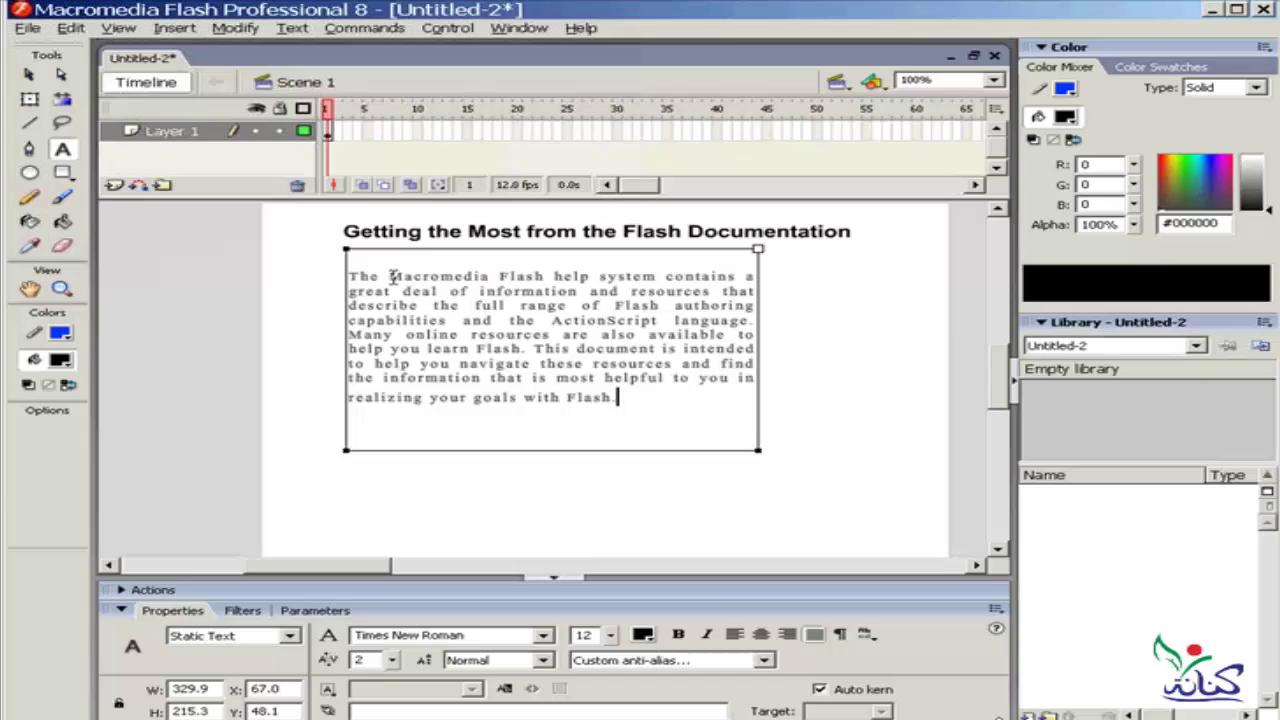
pyautogui.moveTo(349, 276)
pyautogui.mouseDown()
pyautogui.moveTo(546, 340)
pyautogui.moveTo(651, 395)
pyautogui.mouseUp()
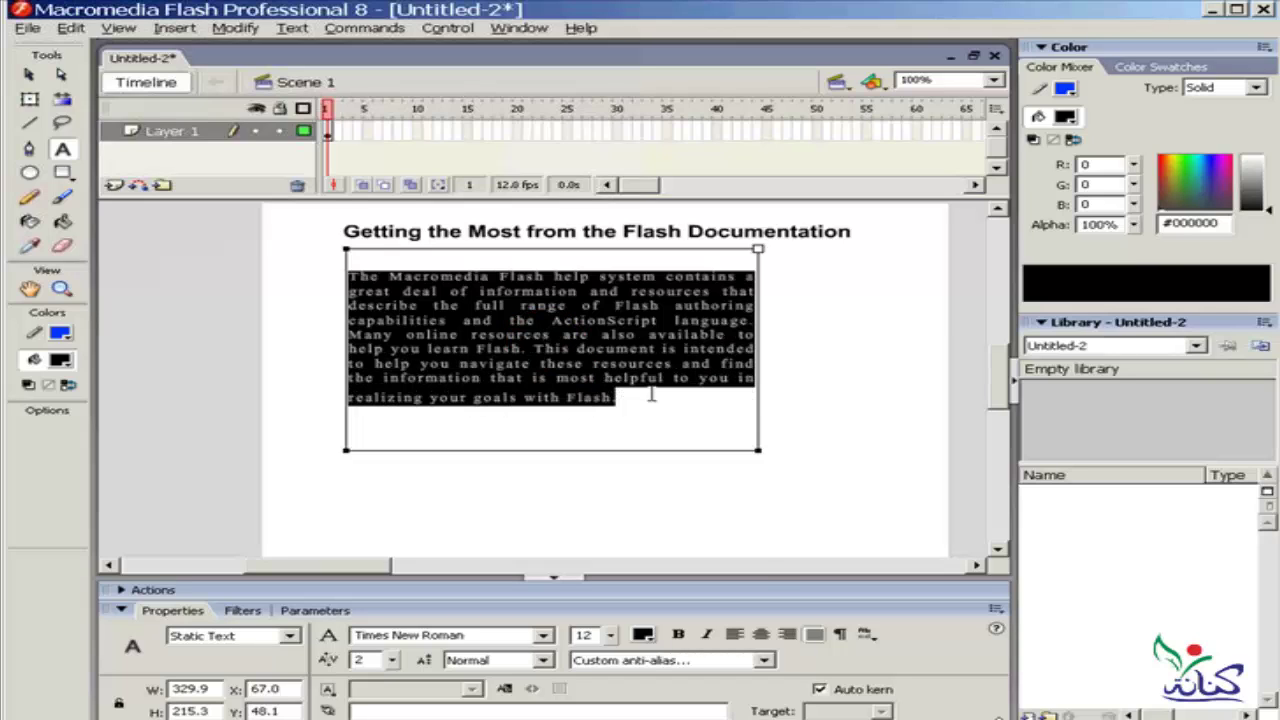
pyautogui.doubleClick(582, 635)
pyautogui.write('15')
pyautogui.press('Return')
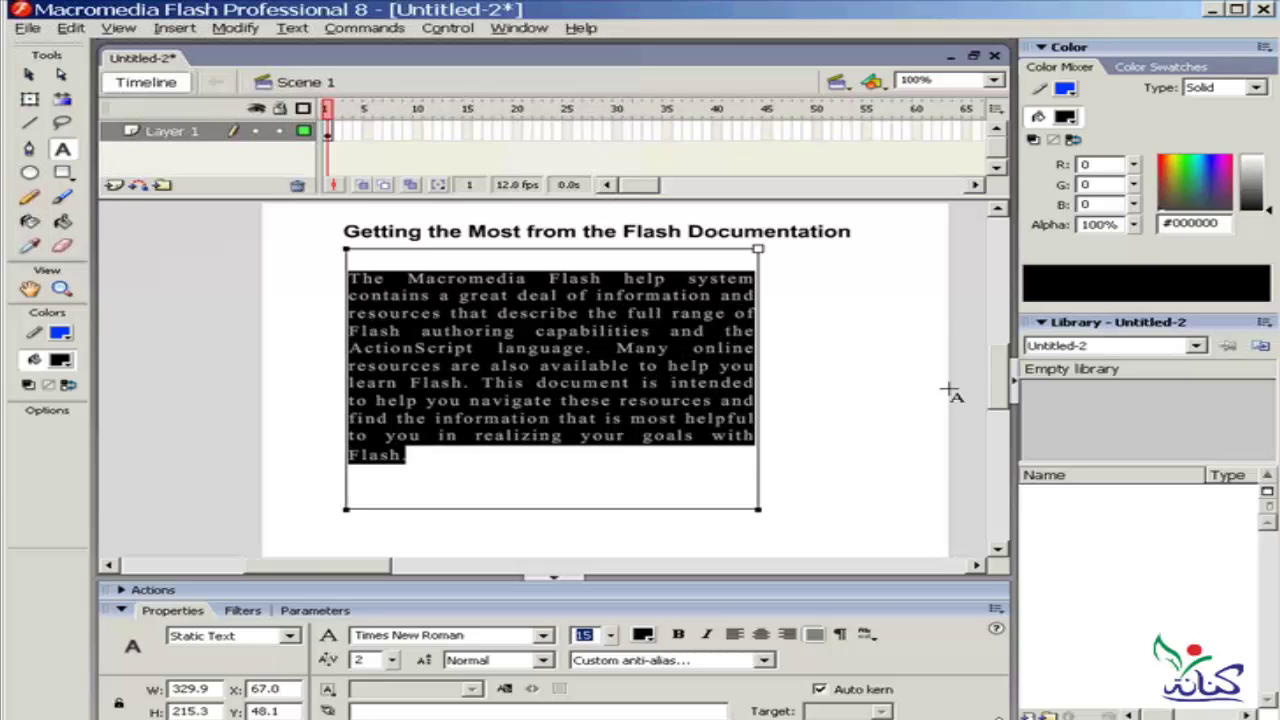
pyautogui.click(806, 234)
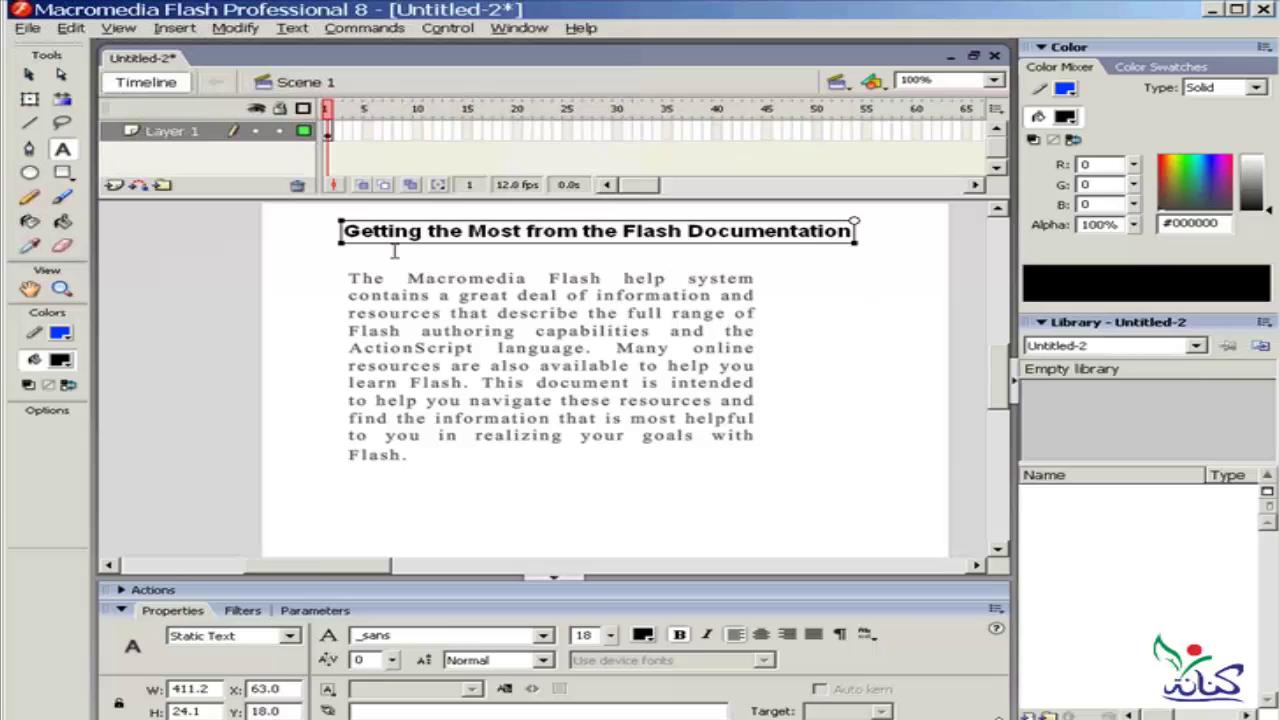
# Select the heading and drag its font size toward 22 pt, widening it to 479.6 x 27.4
pyautogui.moveTo(342, 231); pyautogui.dragTo(857, 228)
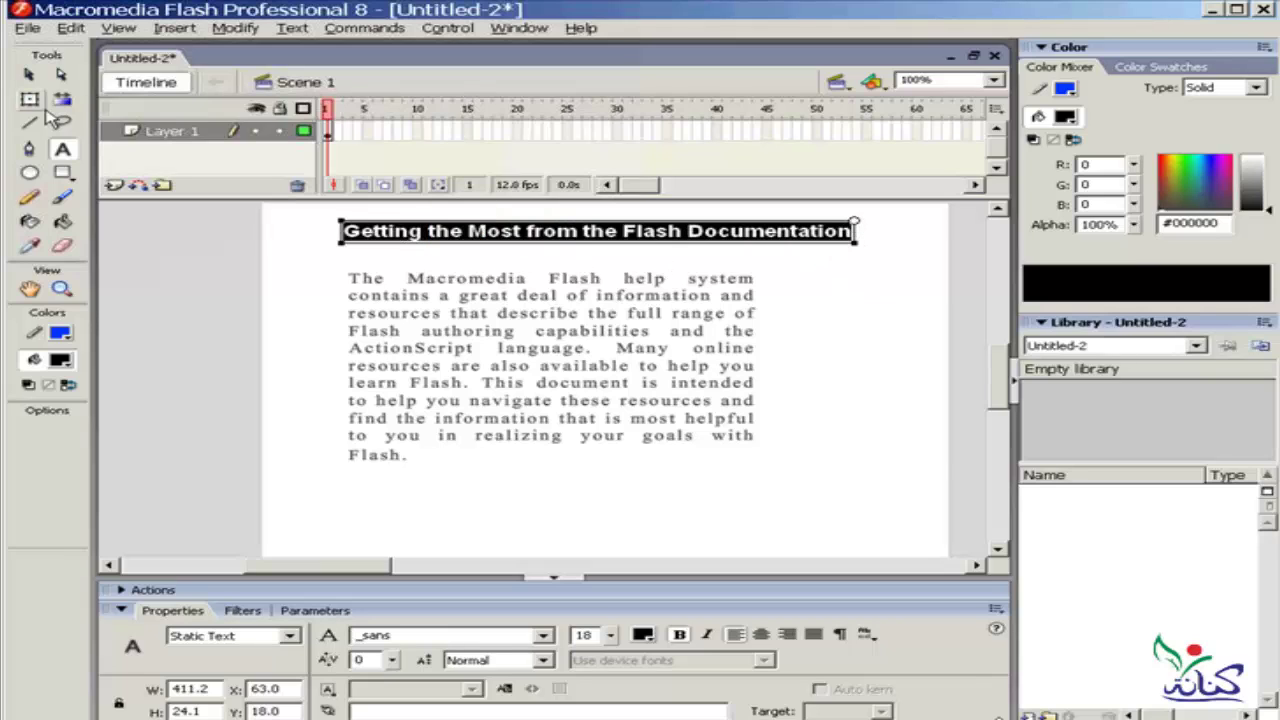
pyautogui.click(29, 75)
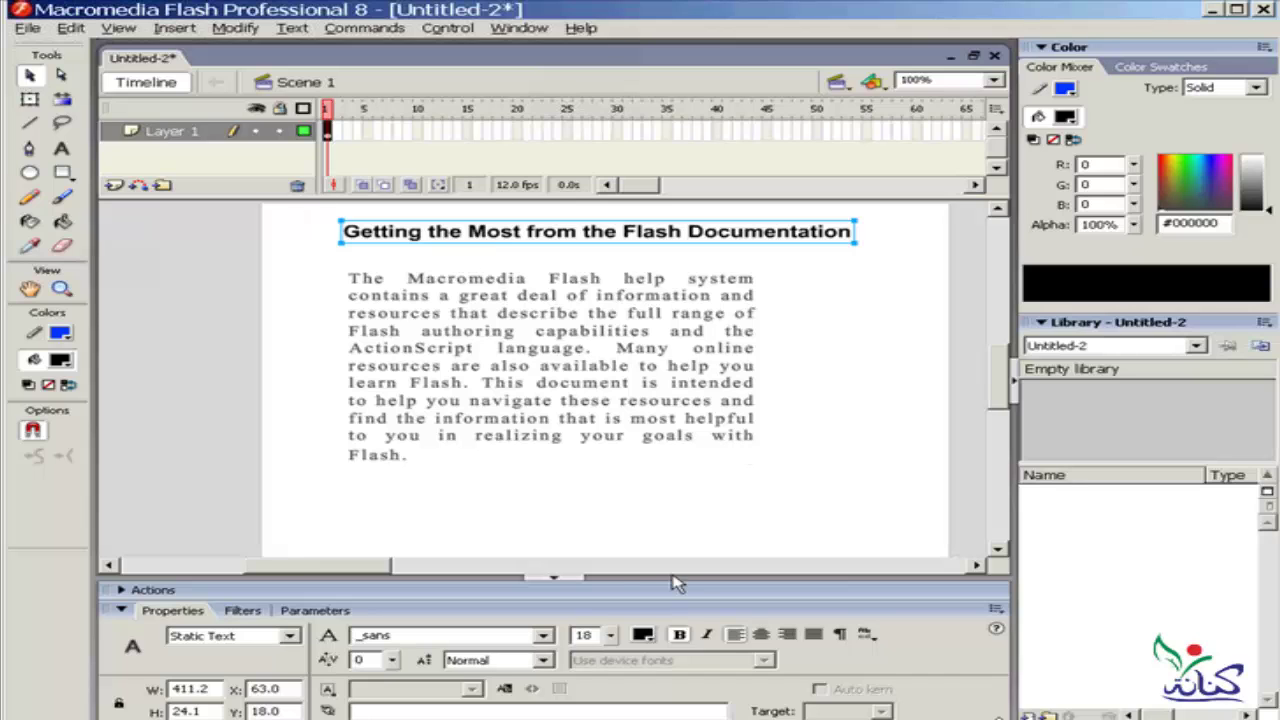
pyautogui.moveTo(610, 636); pyautogui.dragTo(614, 640)
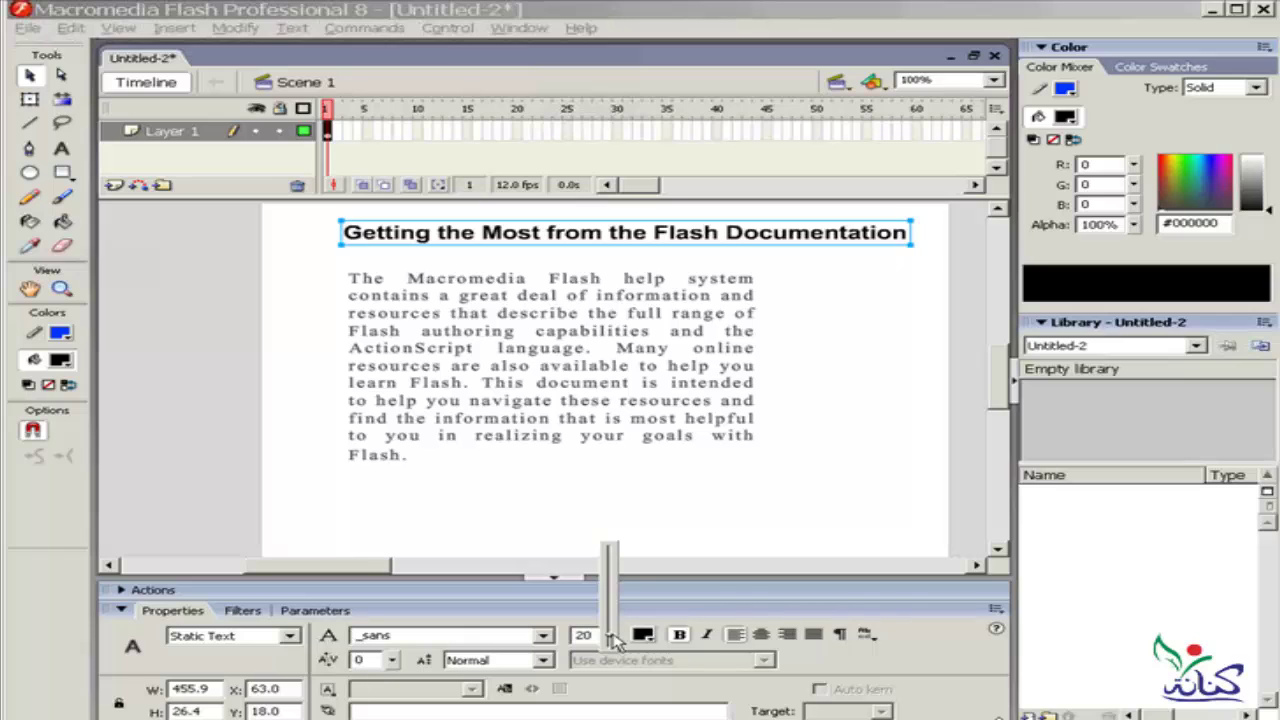
pyautogui.moveTo(614, 640); pyautogui.dragTo(614, 640)
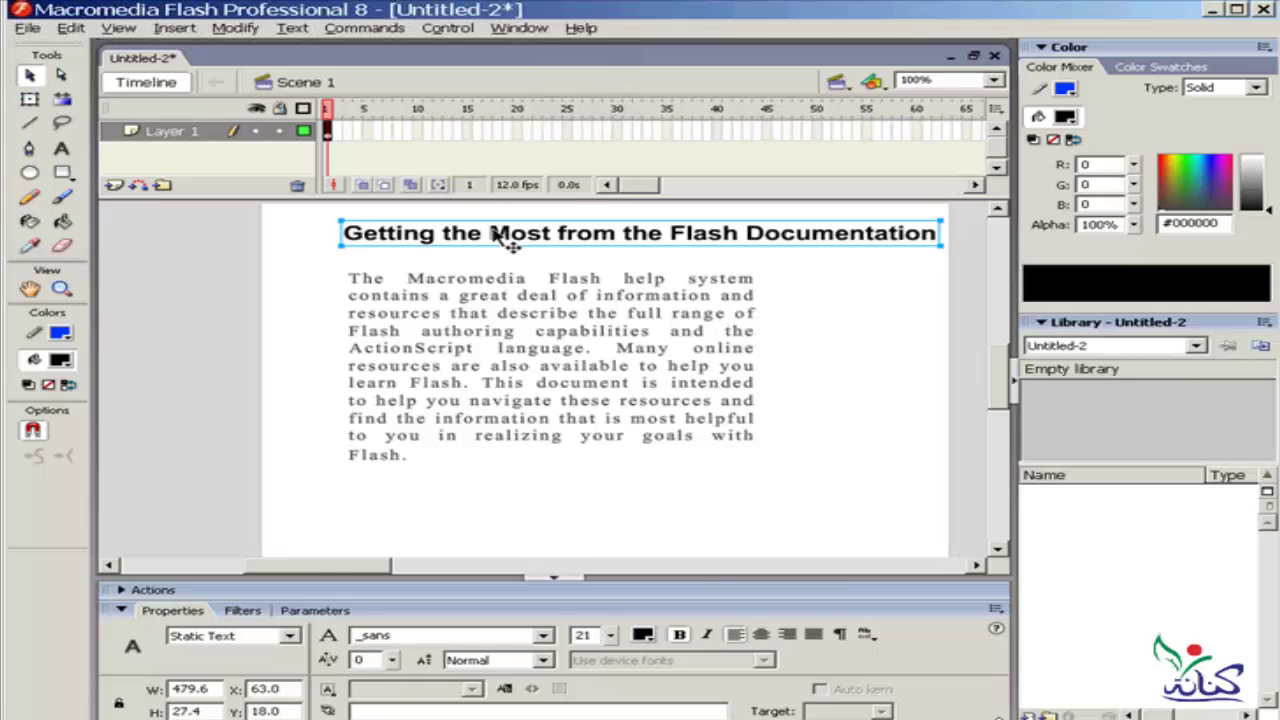
# Stretch the heading to 479.6 x 45.4 with Free Transform, placing it at x 40, y 10.1
pyautogui.click(30, 99)
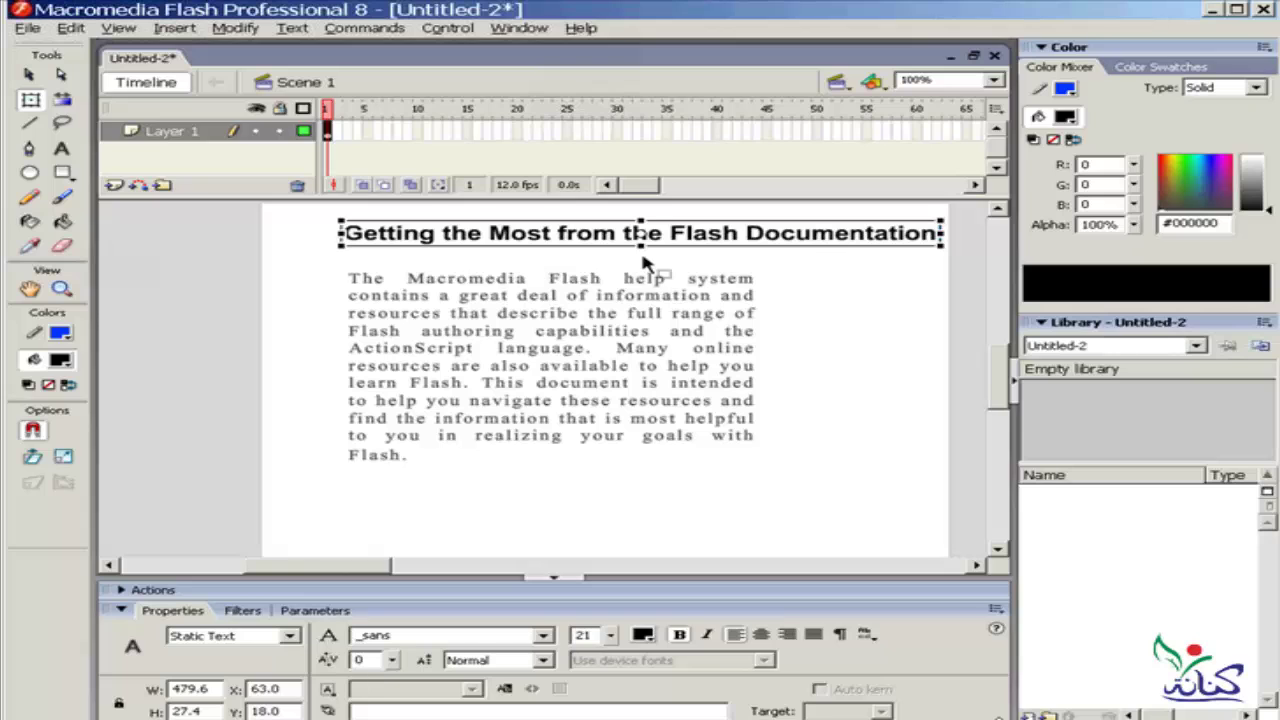
pyautogui.moveTo(640, 245); pyautogui.dragTo(662, 238)
pyautogui.click(823, 278)
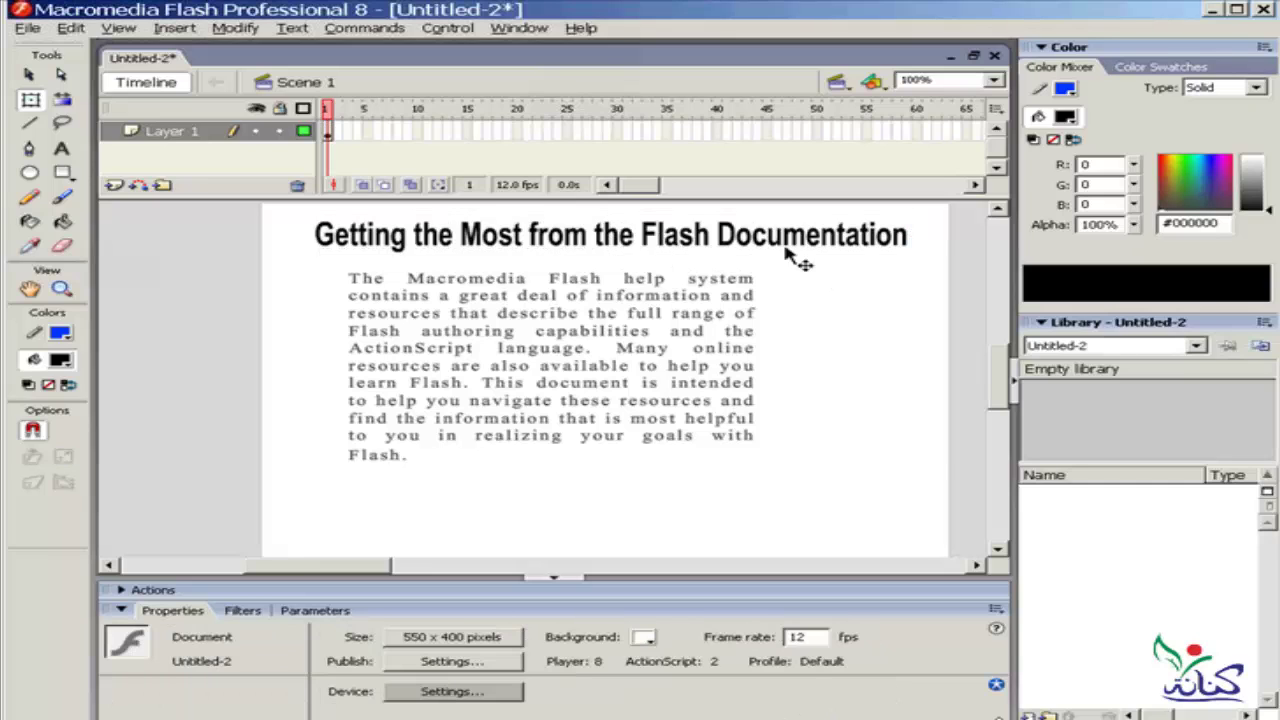
pyautogui.click(787, 251)
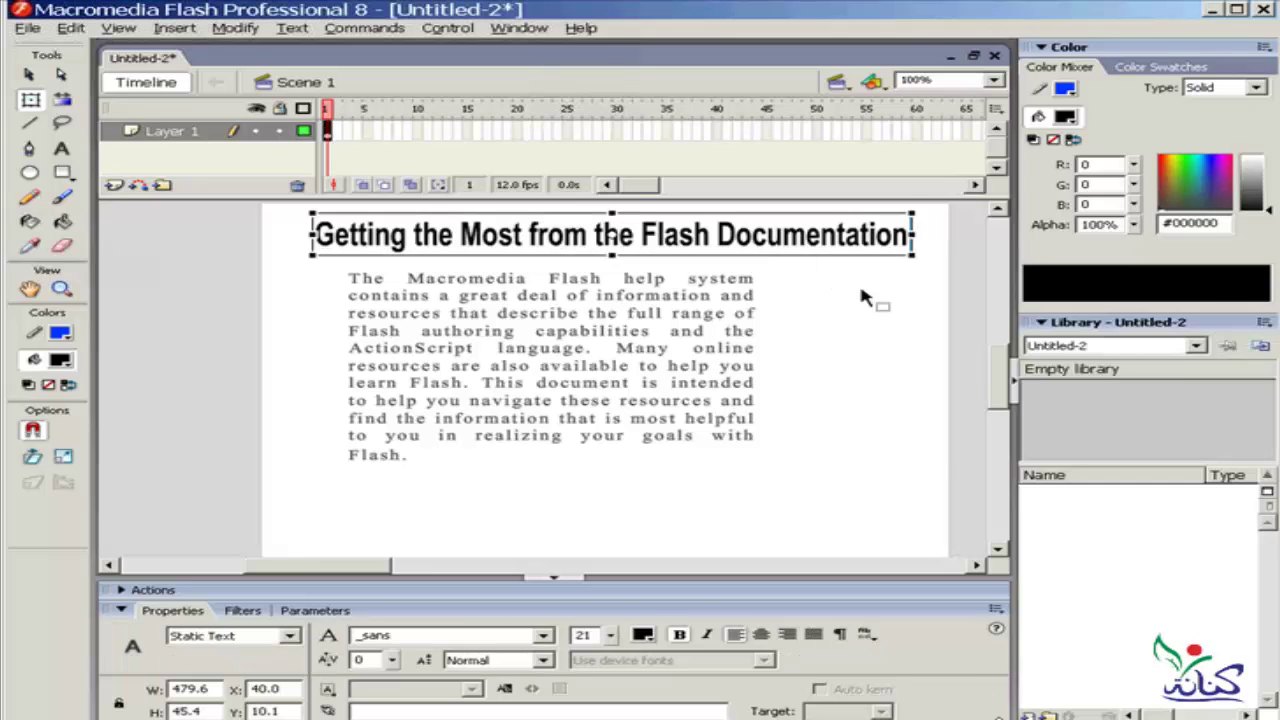
# Break the heading apart into shapes and reposition its final letter n
pyautogui.hotkey('ctrl', 'b')
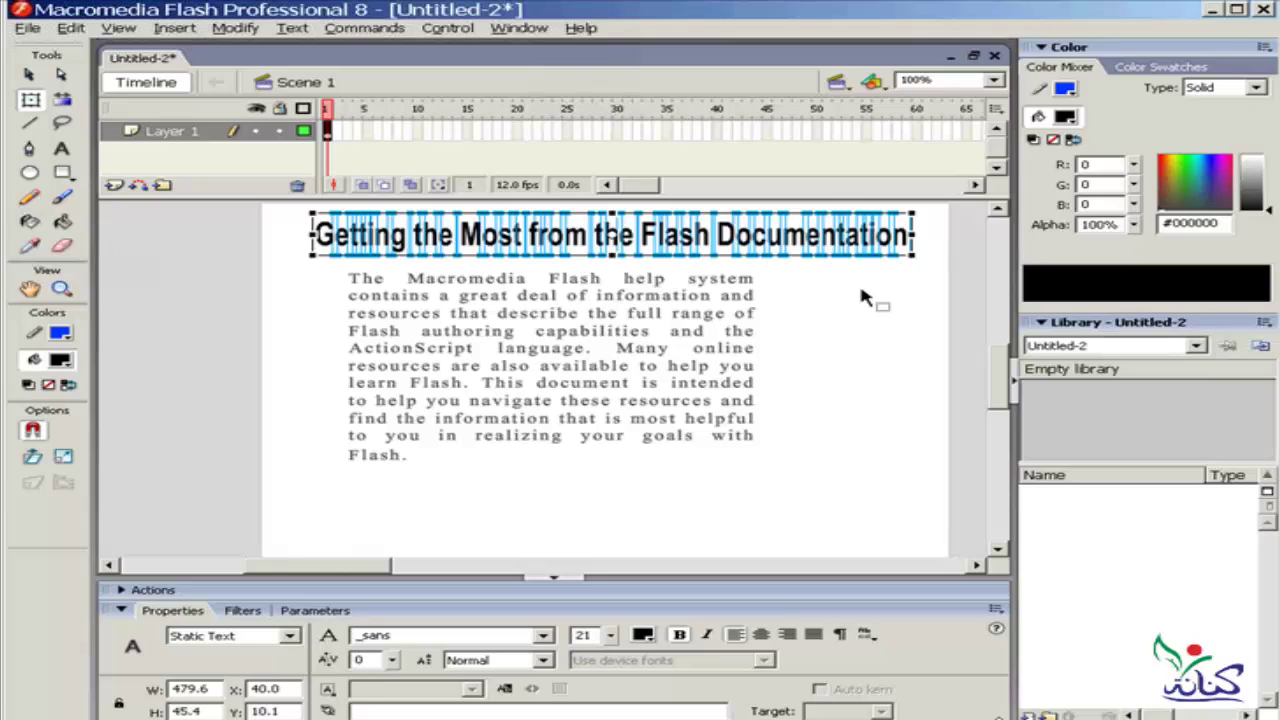
pyautogui.hotkey('ctrl', 'b')
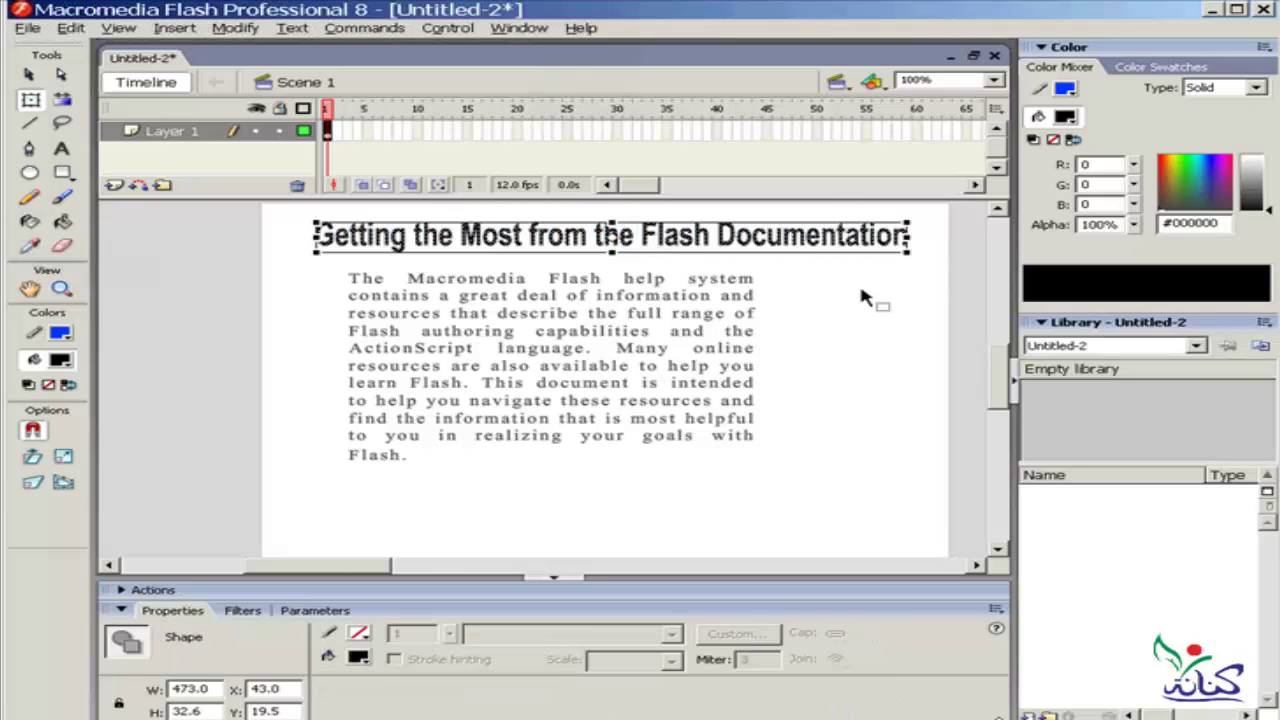
pyautogui.click(862, 297)
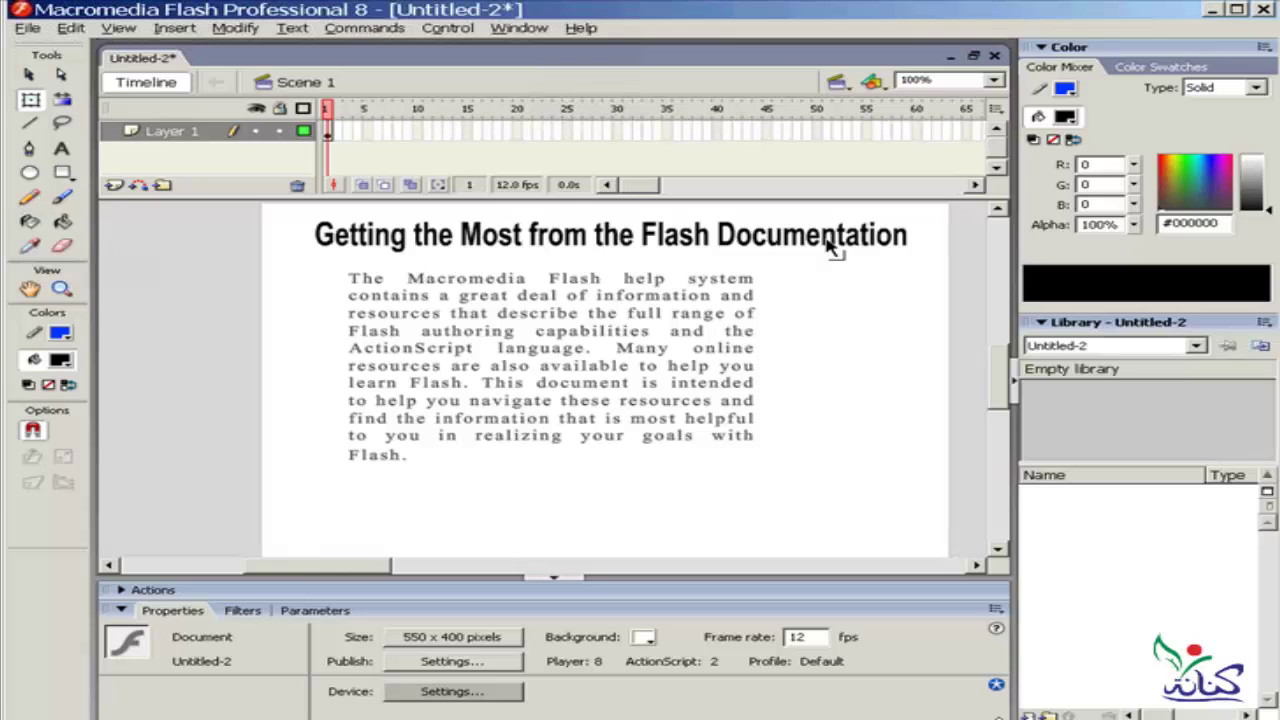
pyautogui.moveTo(830, 246); pyautogui.dragTo(825, 370)
pyautogui.moveTo(818, 240); pyautogui.dragTo(872, 356)
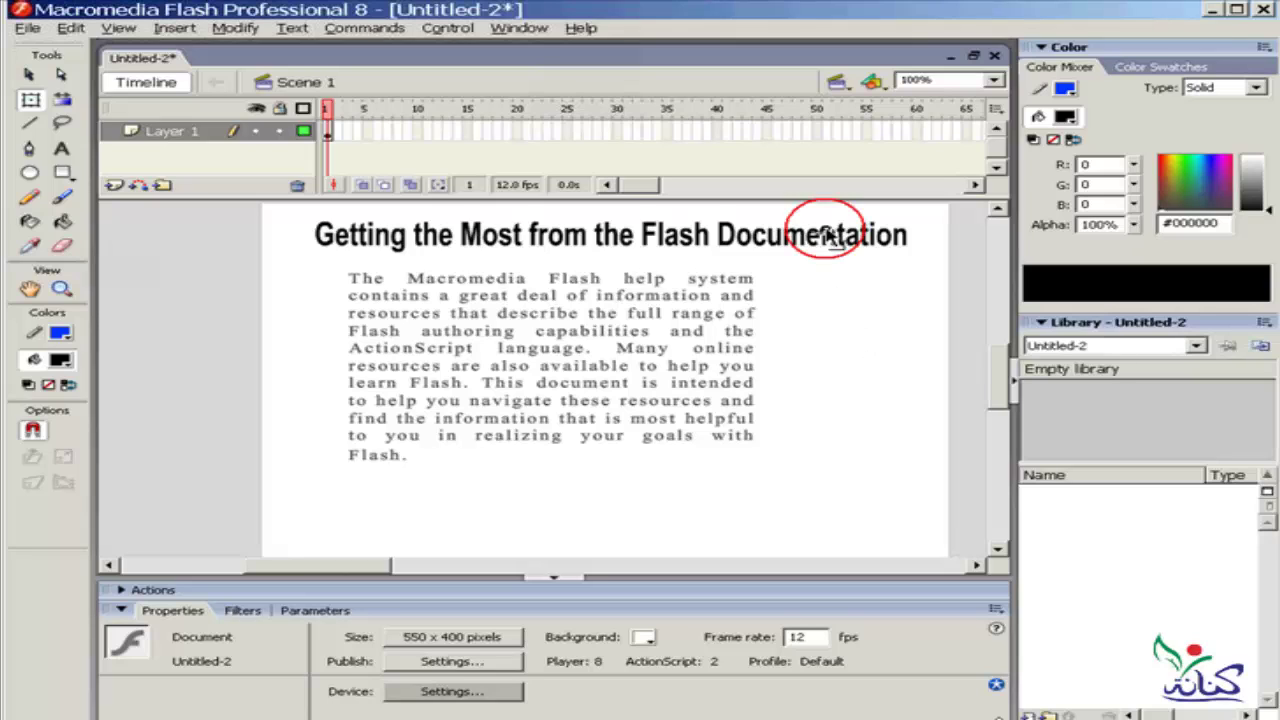
pyautogui.moveTo(808, 243); pyautogui.dragTo(893, 298)
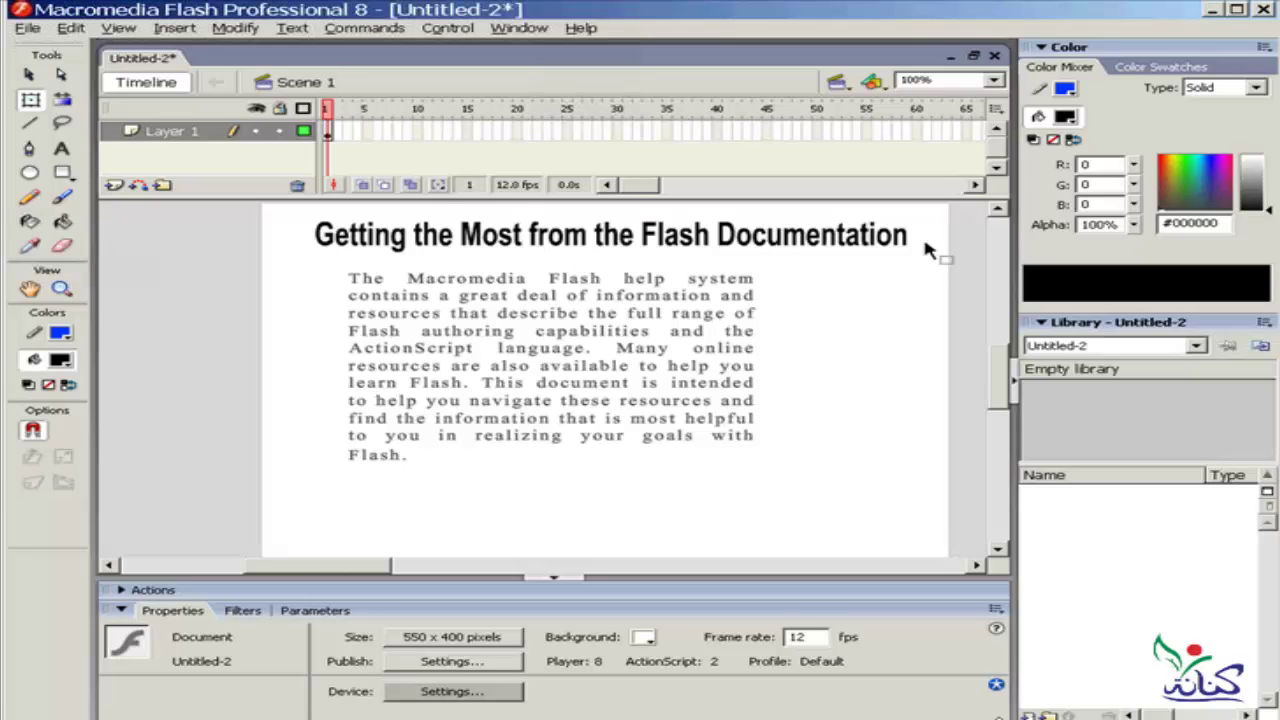
pyautogui.moveTo(888, 282); pyautogui.dragTo(898, 240)
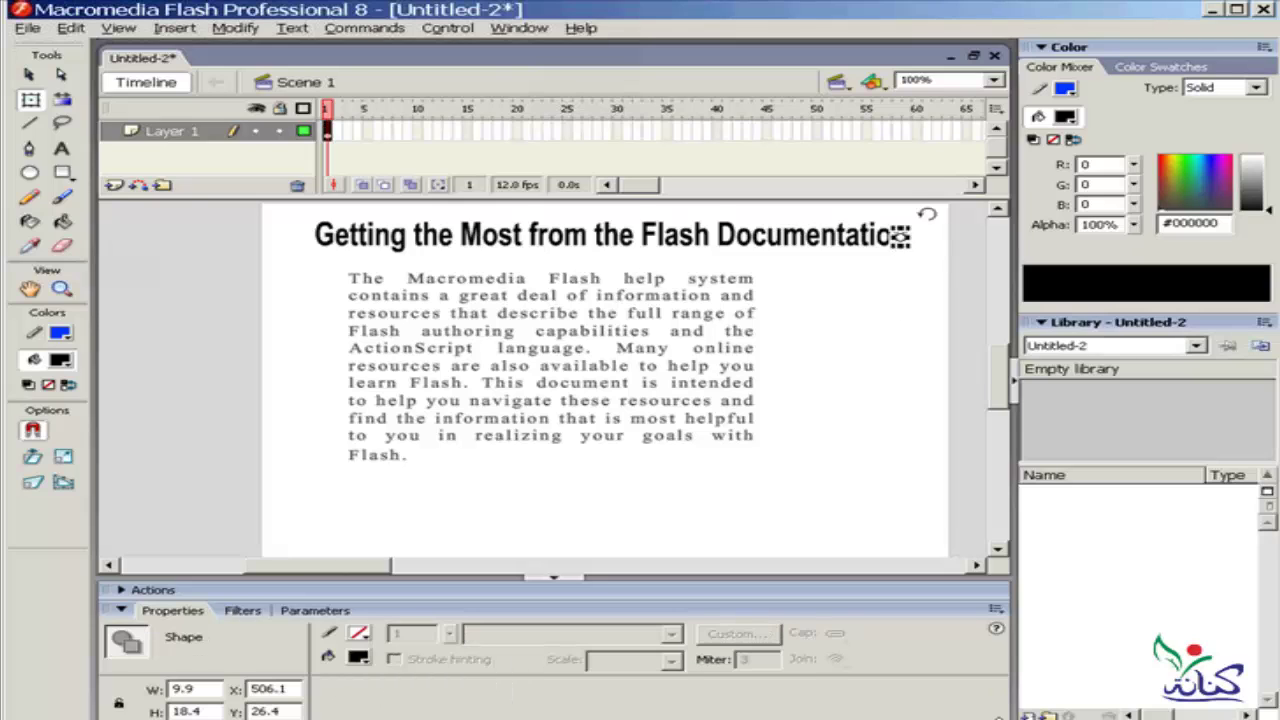
pyautogui.click(283, 241)
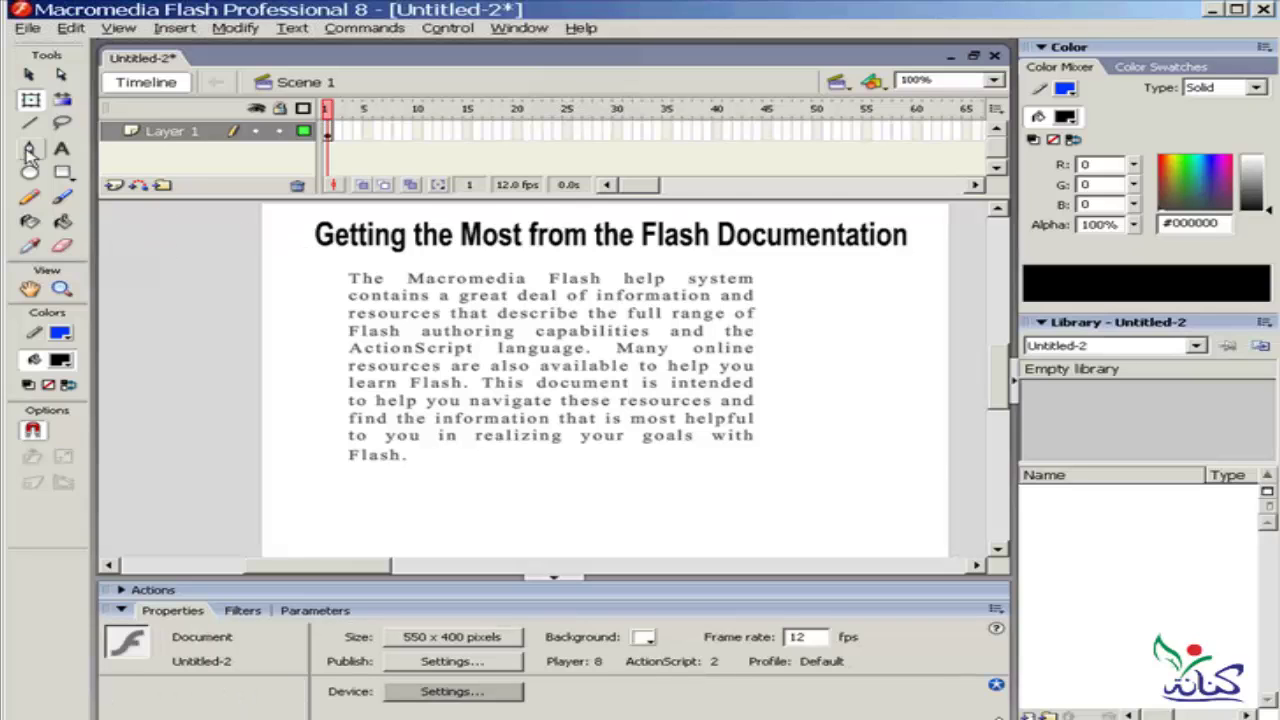
# Regroup the heading shape into a 473.0 x 31.5 group and nudge it left to x 30
pyautogui.click(29, 75)
pyautogui.moveTo(924, 212); pyautogui.dragTo(275, 254)
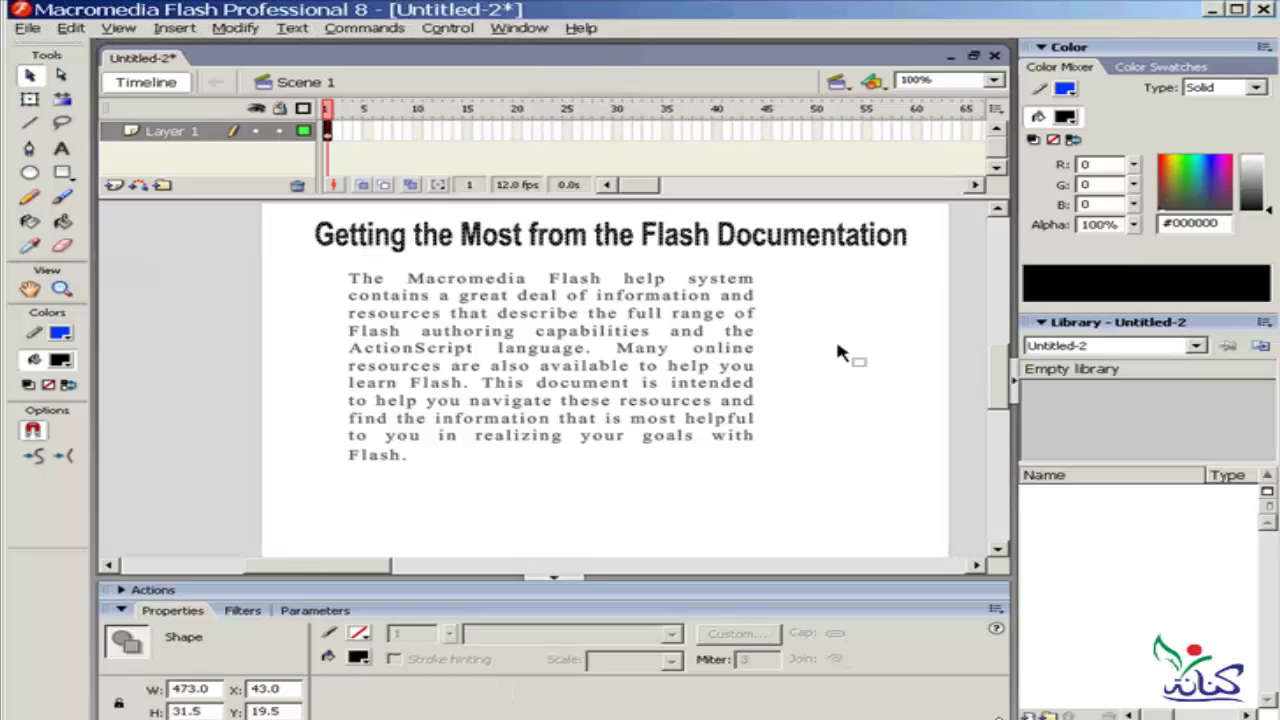
pyautogui.hotkey('ctrl', 'g')
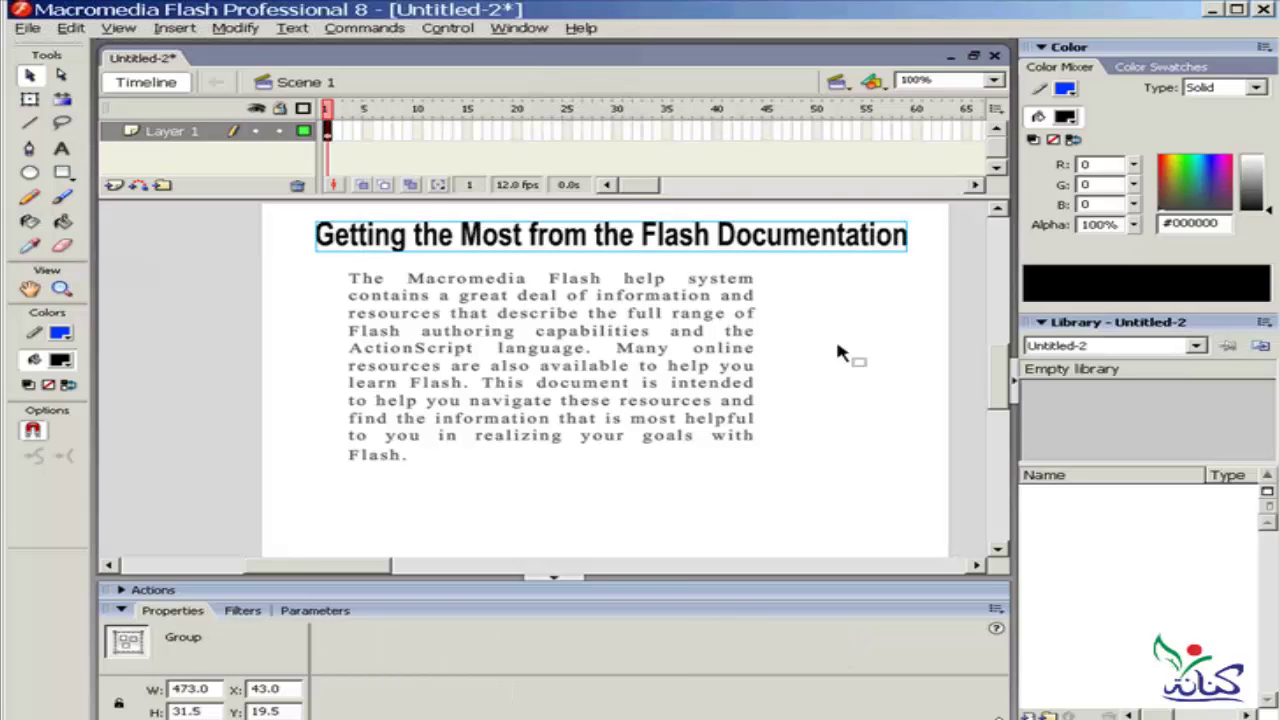
pyautogui.click(843, 332)
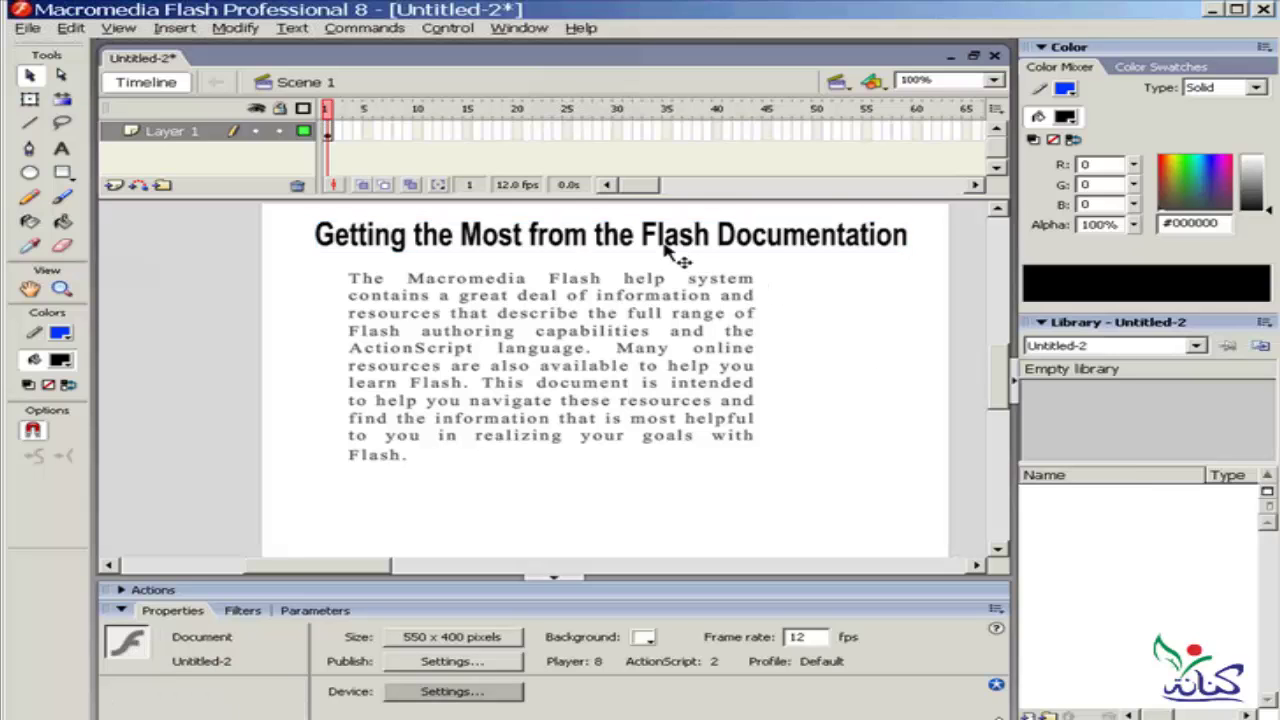
pyautogui.moveTo(676, 242); pyautogui.dragTo(658, 243)
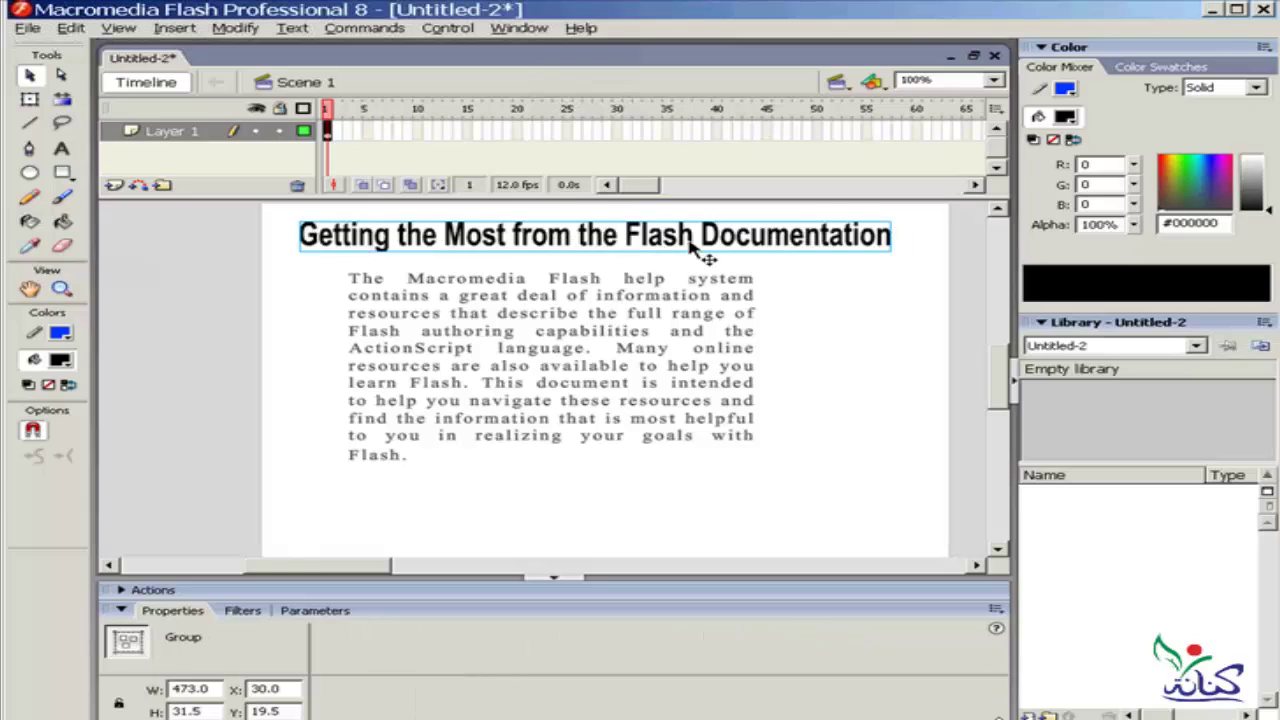
pyautogui.click(655, 290)
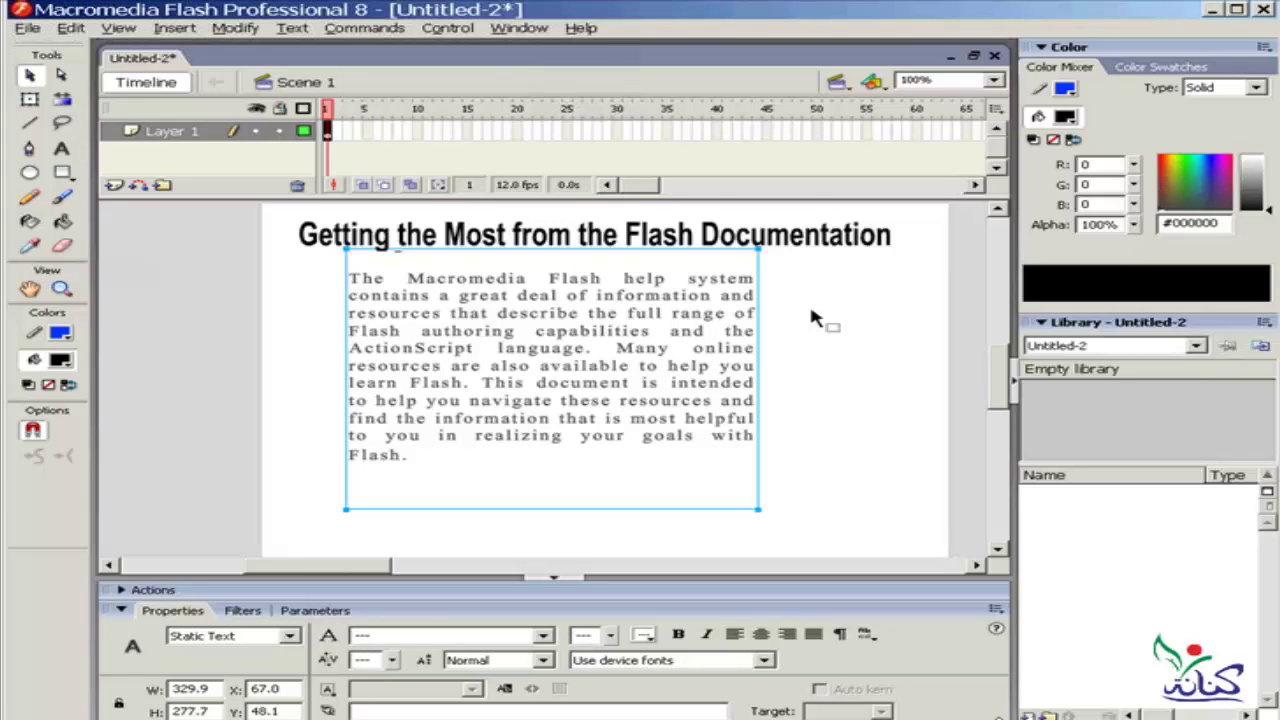
pyautogui.hotkey('ctrl', 'Return')
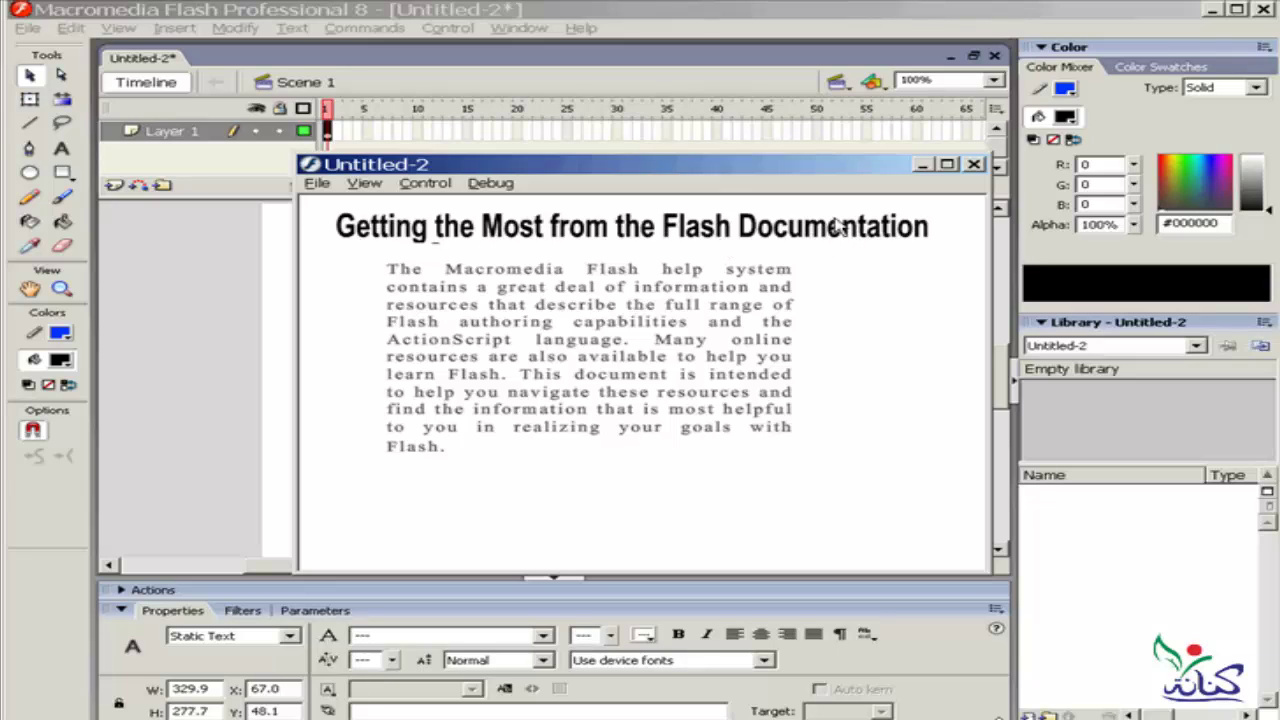
pyautogui.click(974, 164)
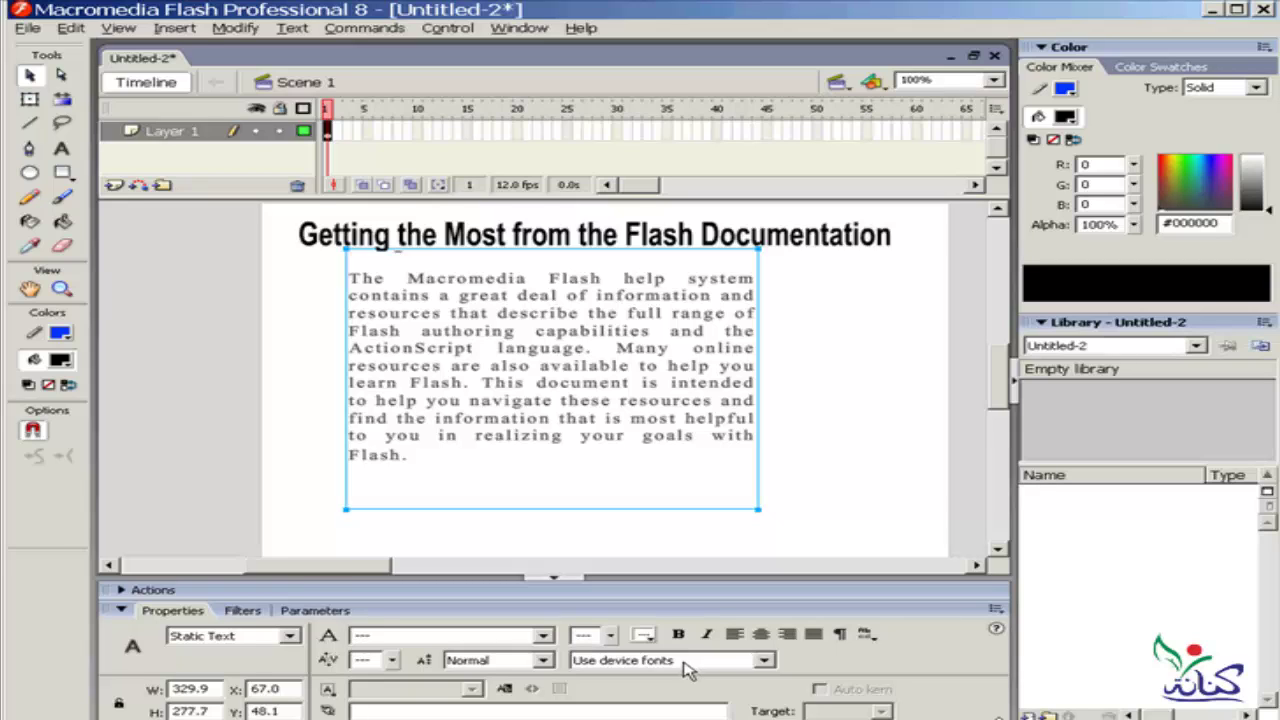
pyautogui.click(542, 637)
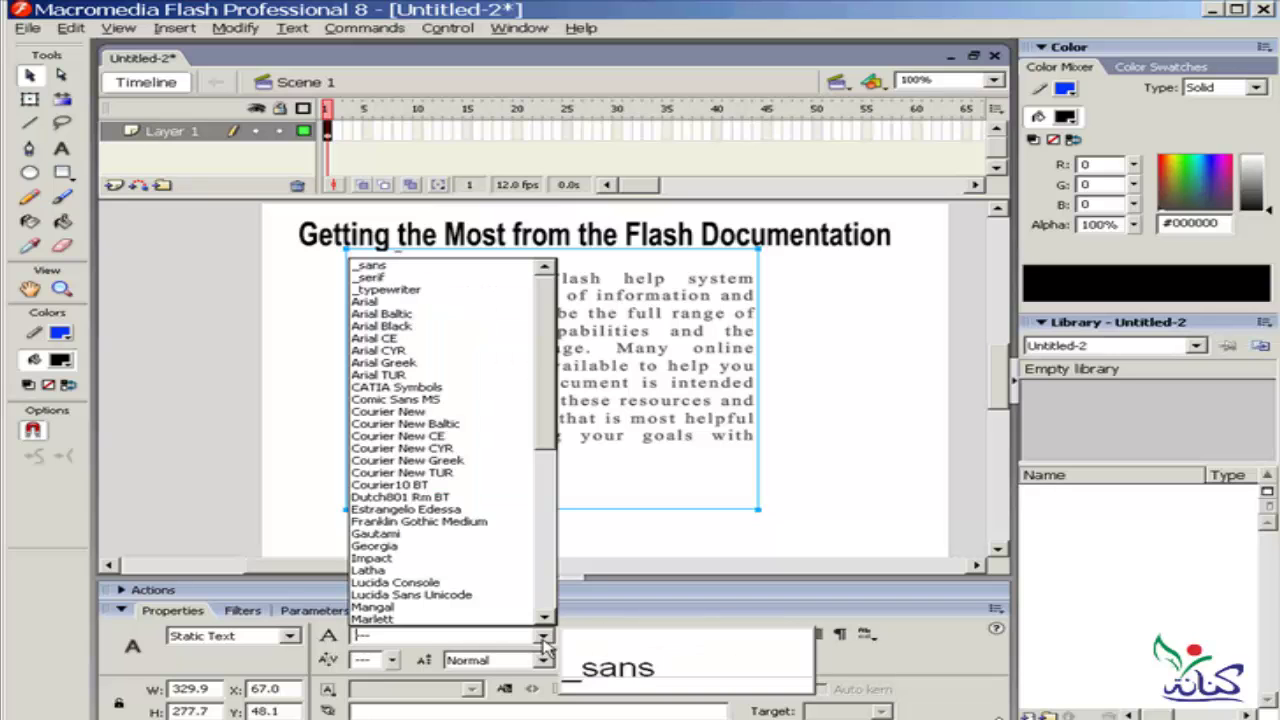
pyautogui.moveTo(552, 378)
pyautogui.mouseDown()
pyautogui.moveTo(548, 448)
pyautogui.moveTo(560, 330)
pyautogui.mouseUp()
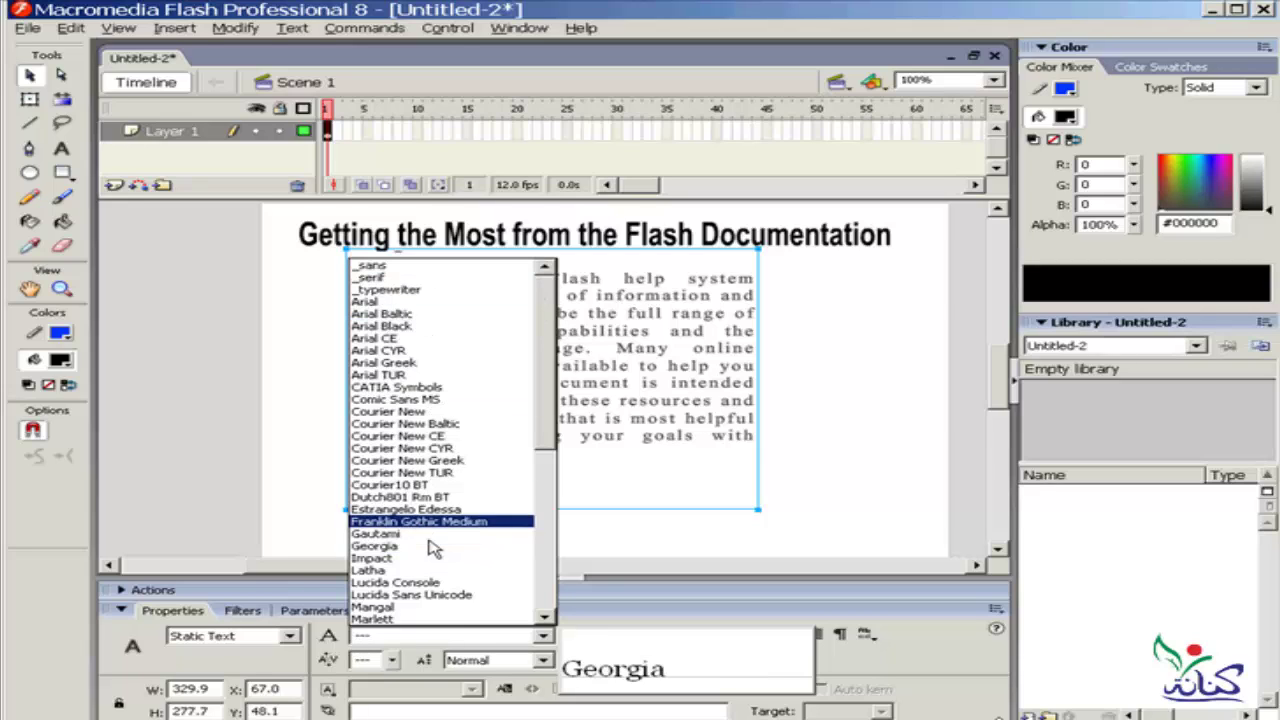
pyautogui.click(548, 333)
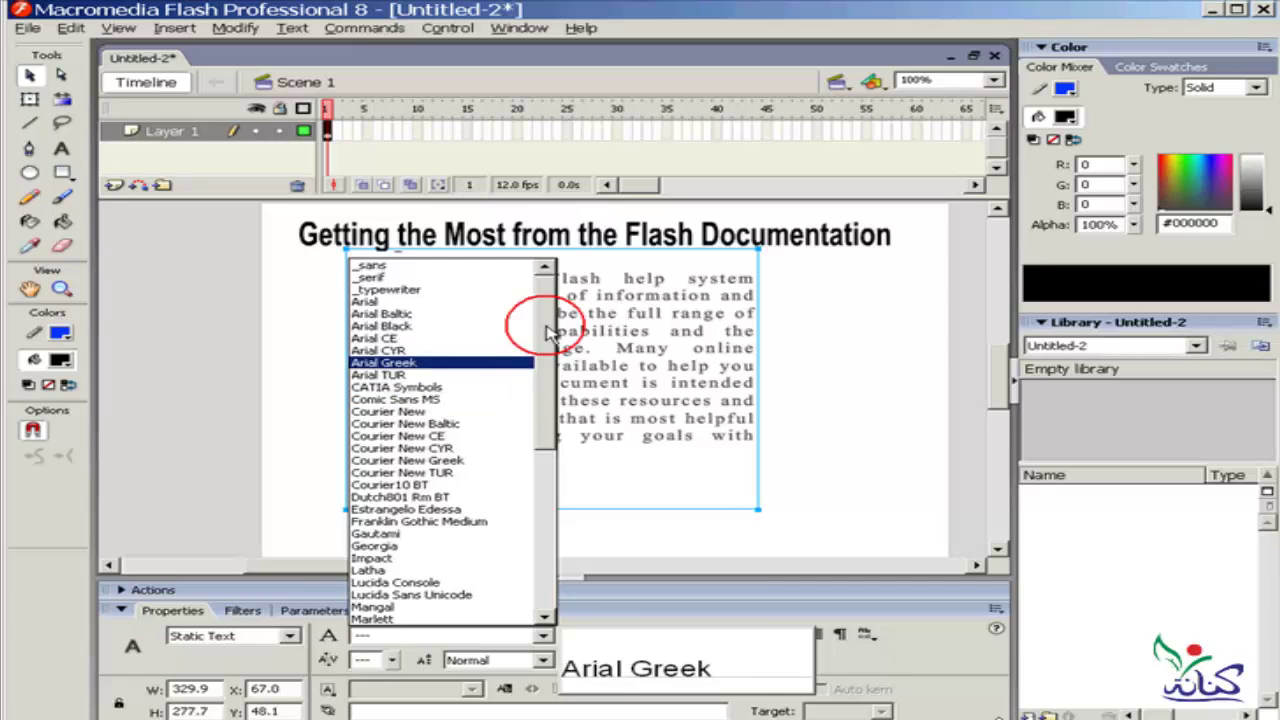
pyautogui.moveTo(548, 333); pyautogui.dragTo(548, 500)
pyautogui.click(437, 635)
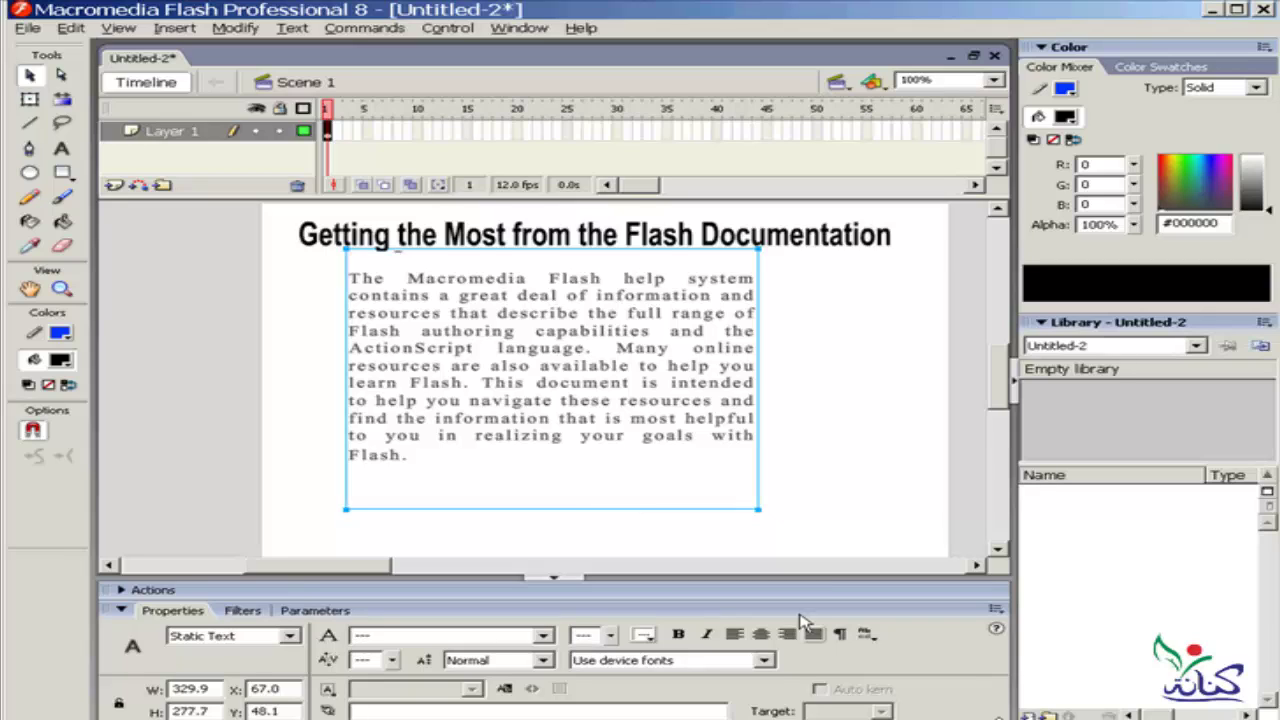
# Switch the paragraph's rendering to Bitmap text (no anti-alias)
pyautogui.click(764, 661)
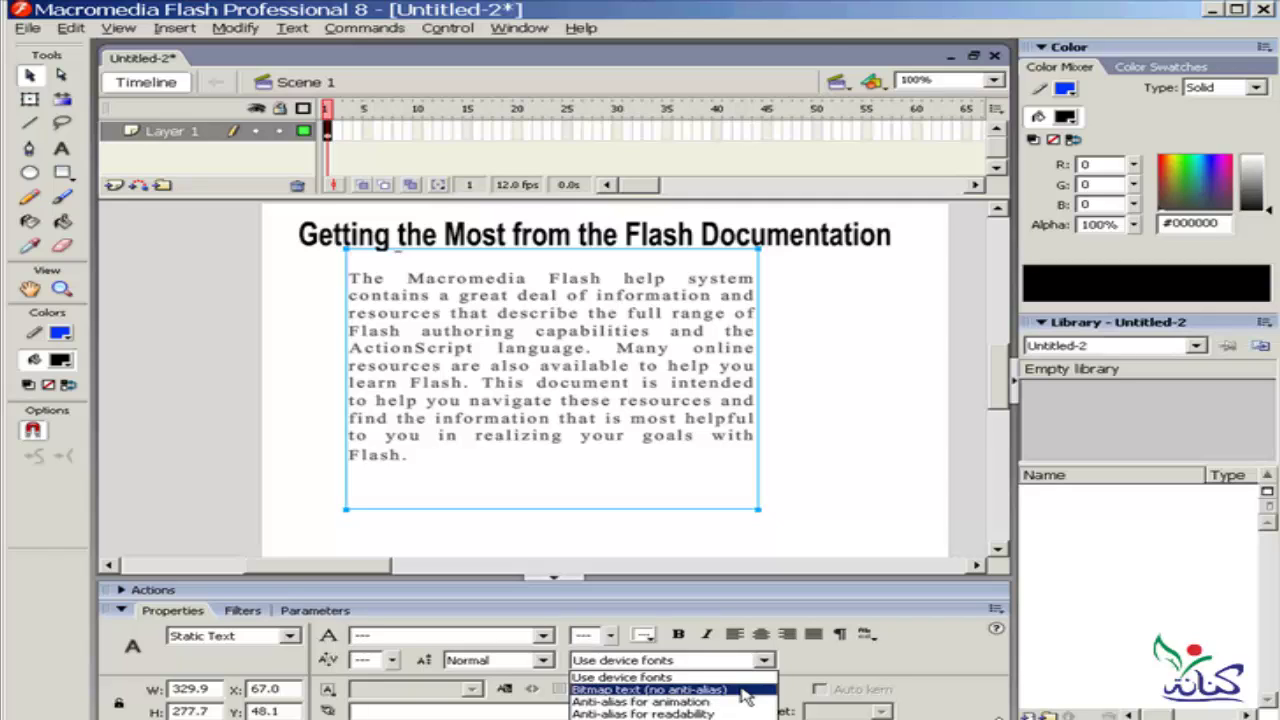
pyautogui.click(745, 690)
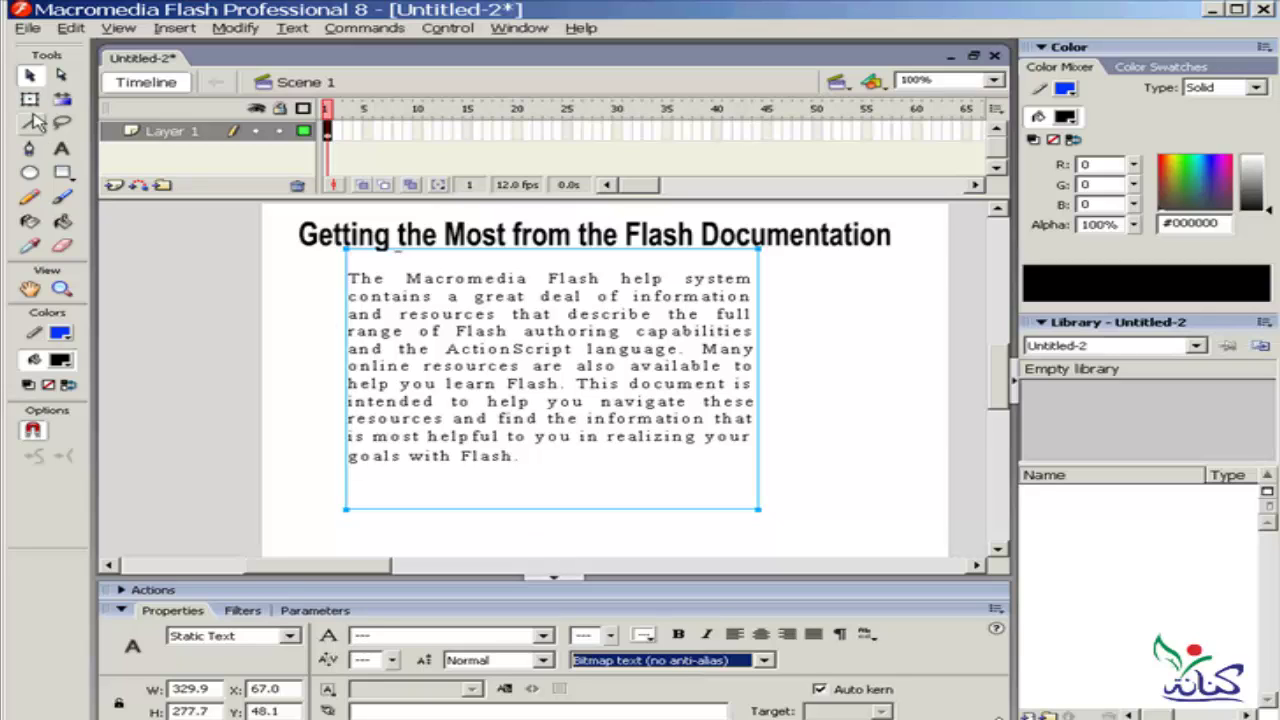
# Select all the paragraph text with the Text tool and set its size to 8 pt
pyautogui.click(60, 150)
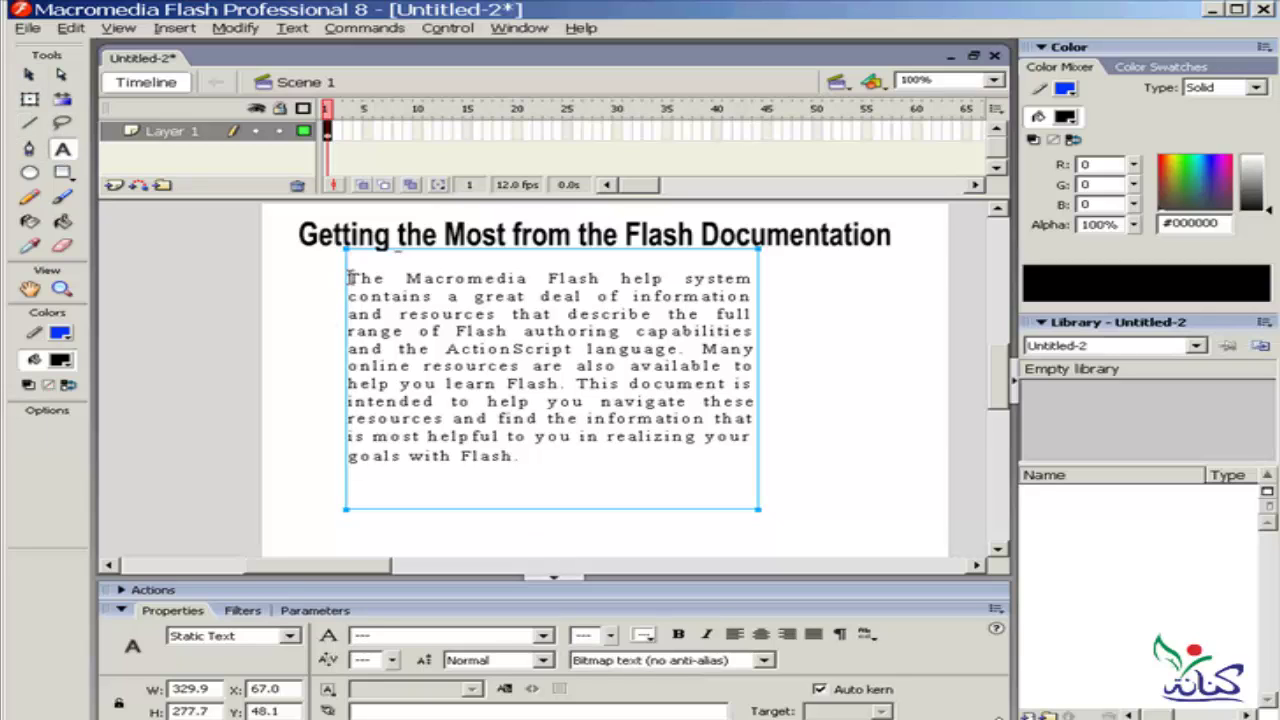
pyautogui.moveTo(350, 278); pyautogui.dragTo(646, 465)
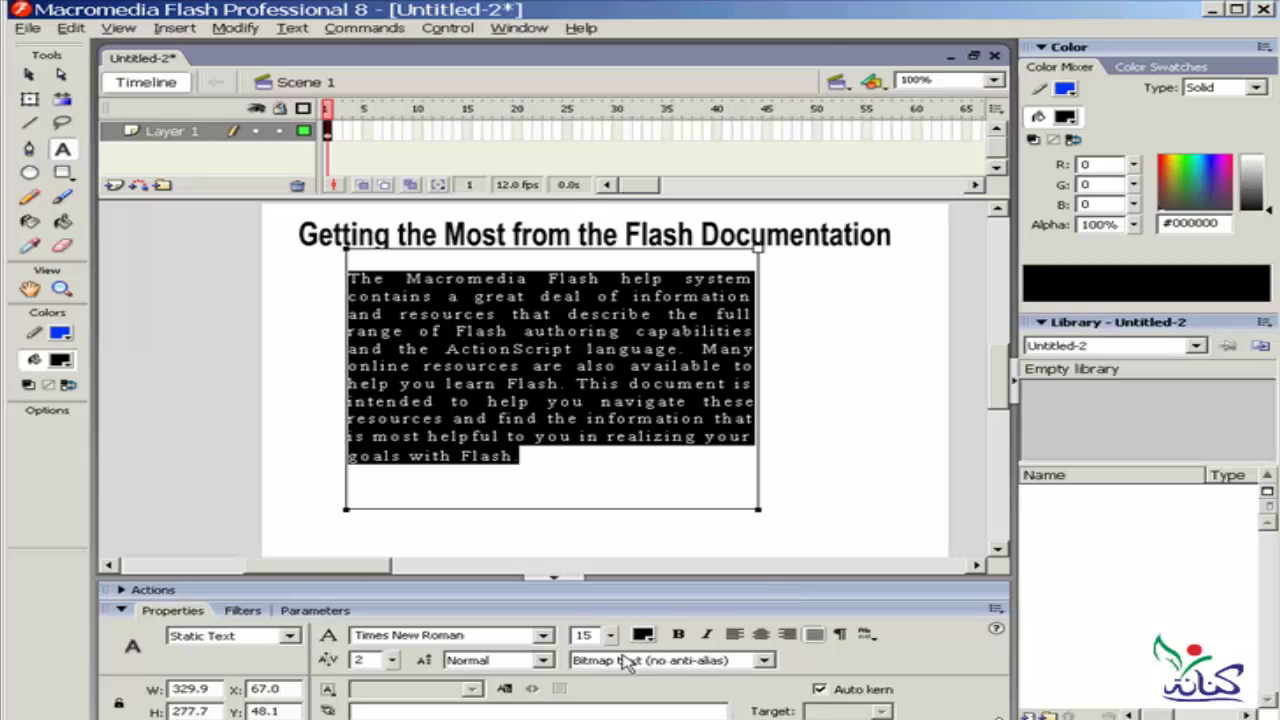
pyautogui.click(586, 635)
pyautogui.write('8')
pyautogui.press('Return')
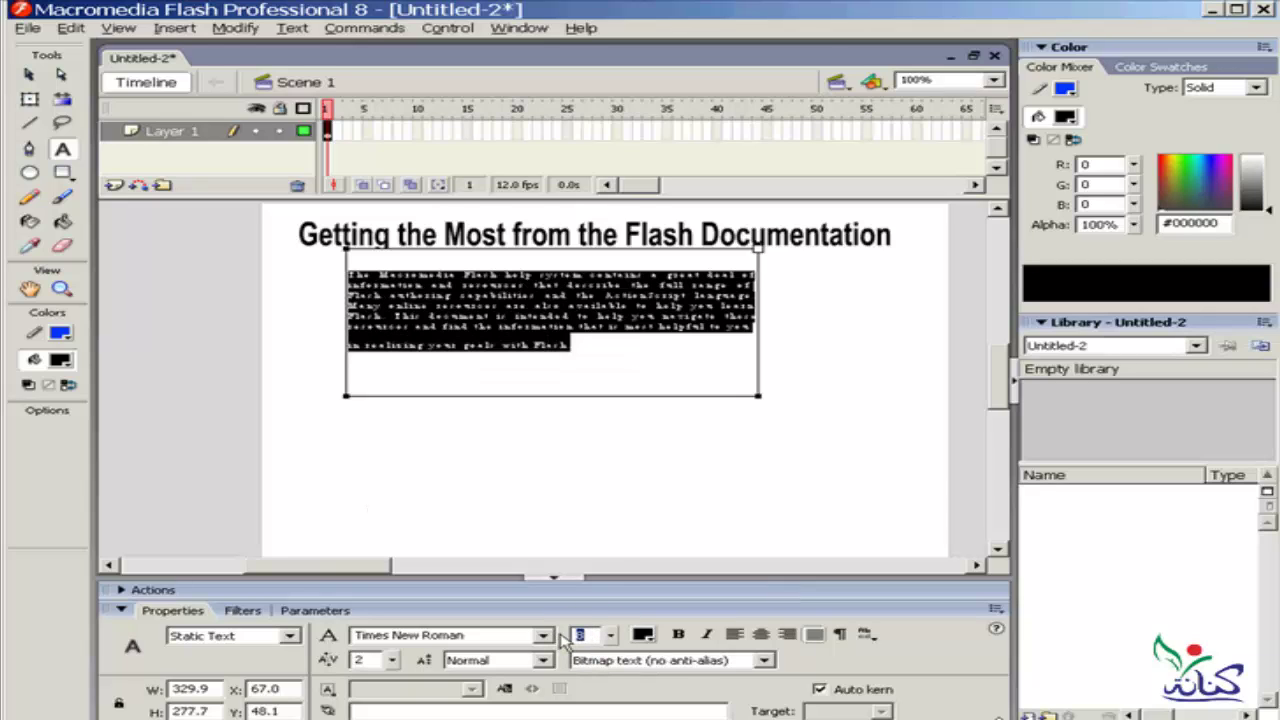
pyautogui.click(318, 345)
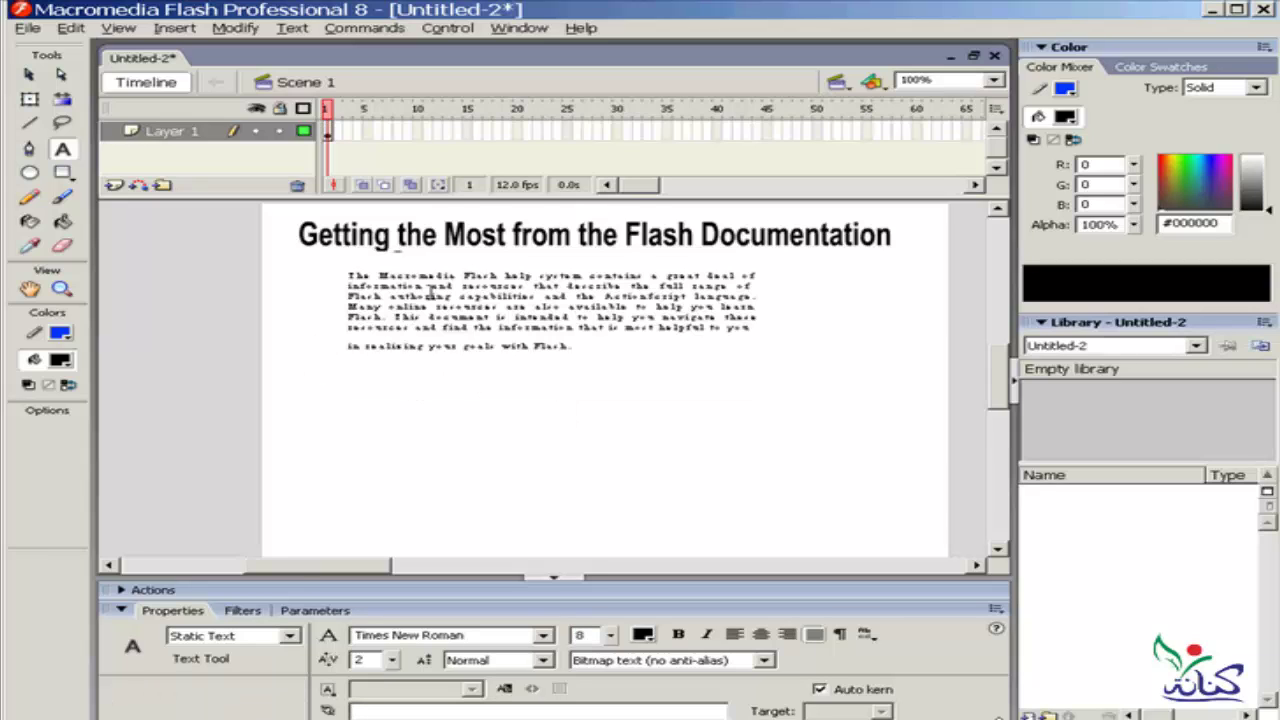
pyautogui.hotkey('ctrl', 'Return')
pyautogui.rightClick(616, 405)
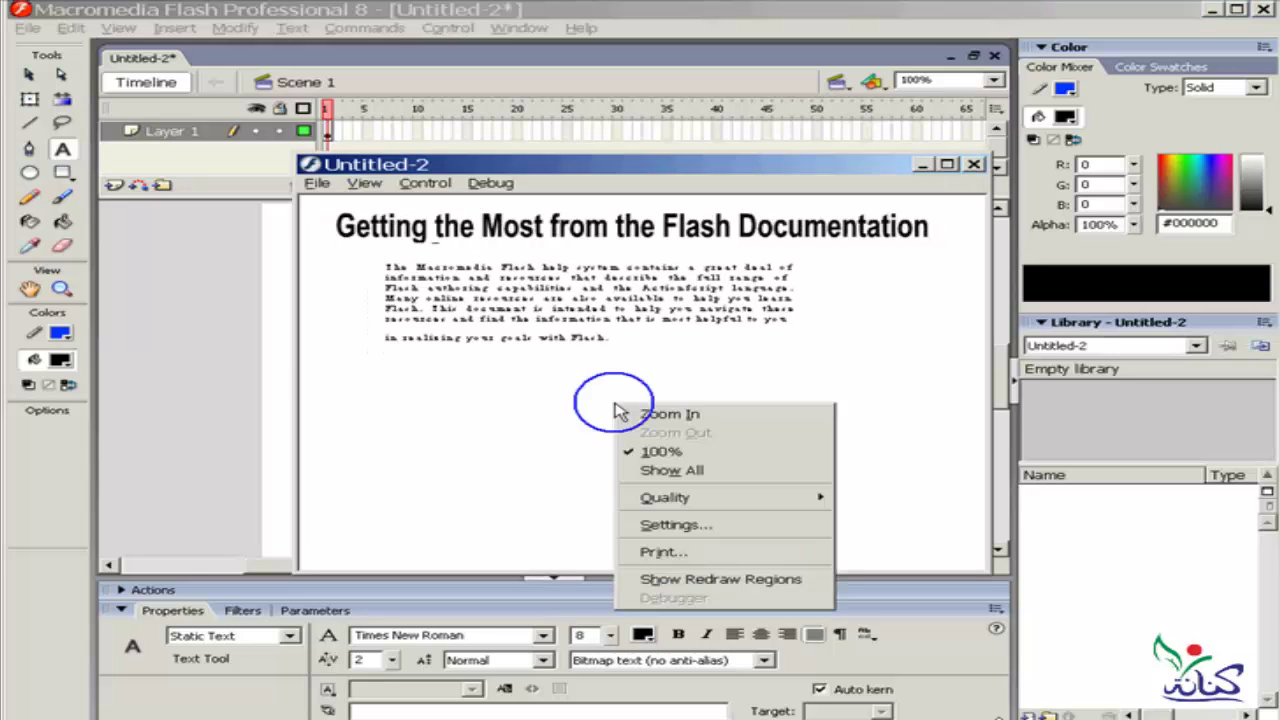
pyautogui.click(670, 414)
pyautogui.moveTo(549, 350); pyautogui.dragTo(651, 391)
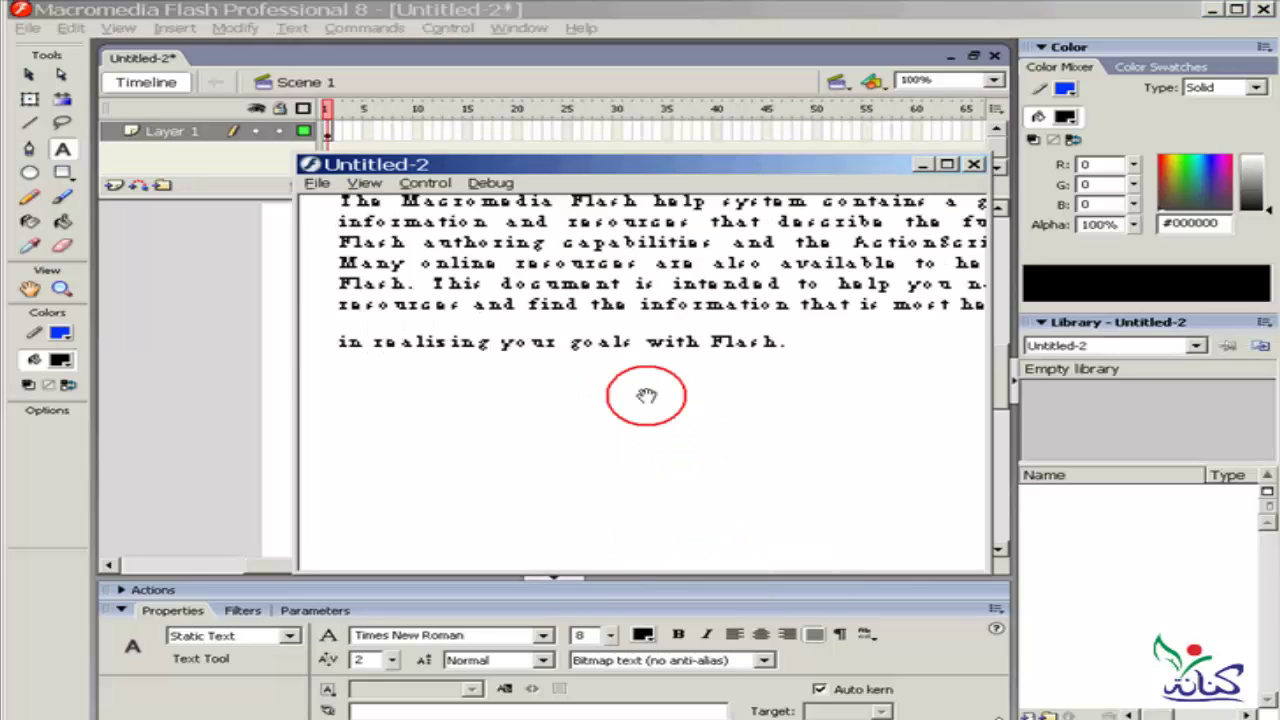
pyautogui.moveTo(508, 337); pyautogui.dragTo(606, 419)
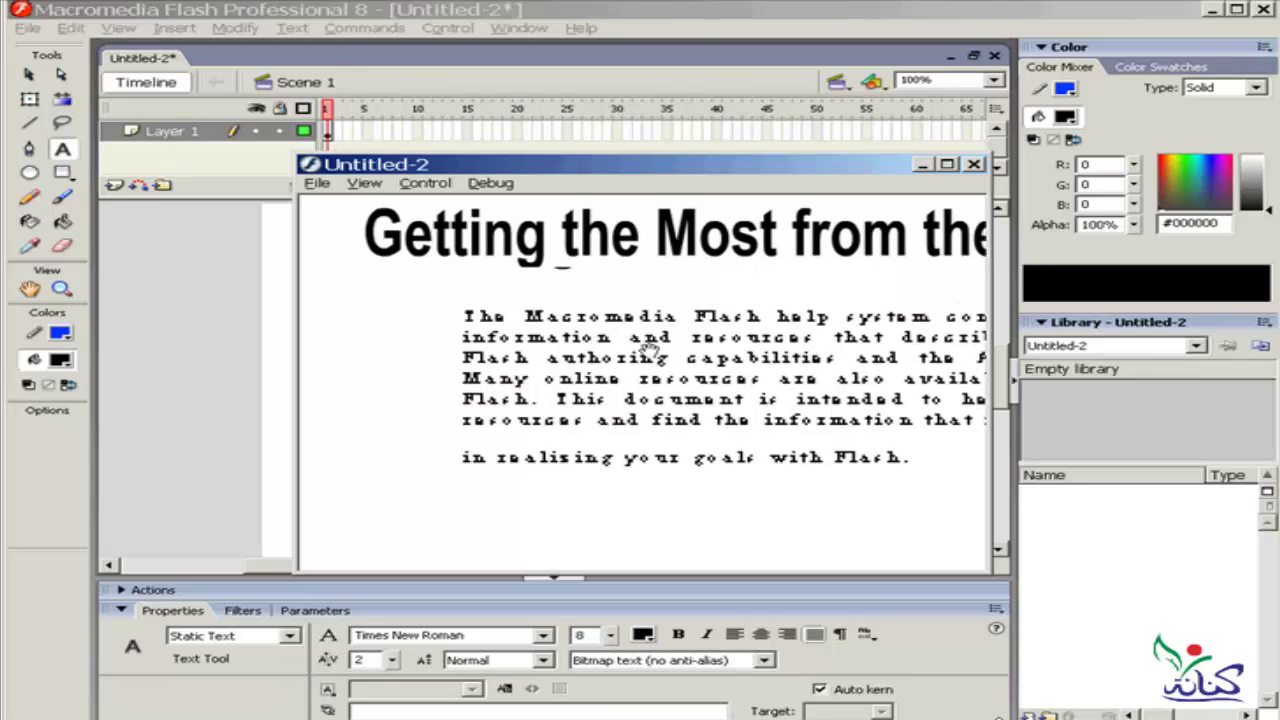
pyautogui.click(973, 164)
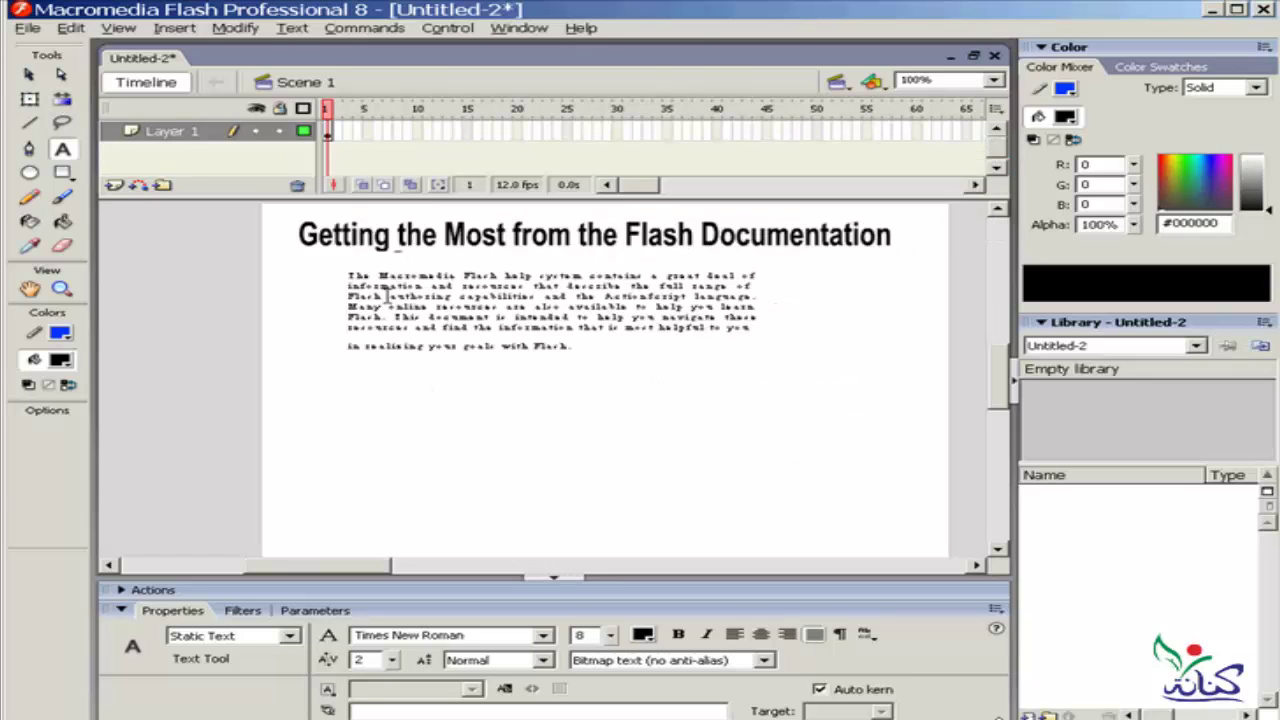
# Set the selected paragraph to Times New Roman with Anti-alias for animation rendering
pyautogui.moveTo(342, 275); pyautogui.dragTo(656, 385)
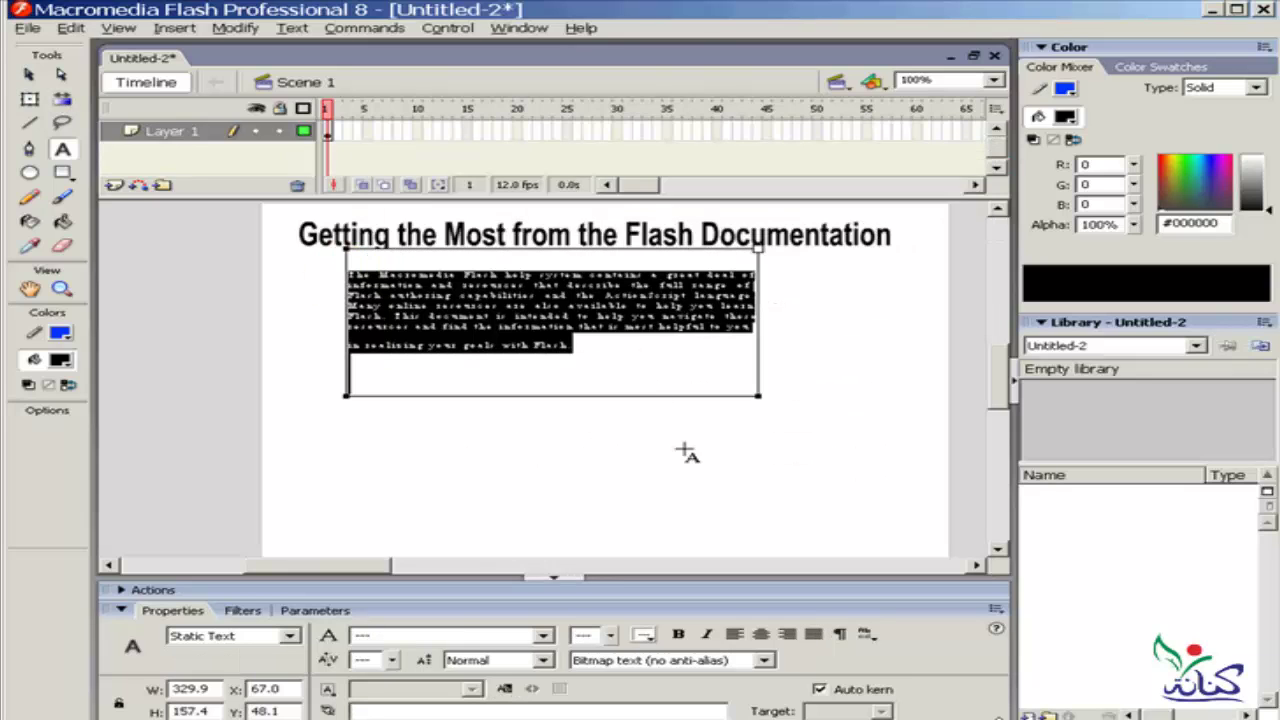
pyautogui.click(543, 635)
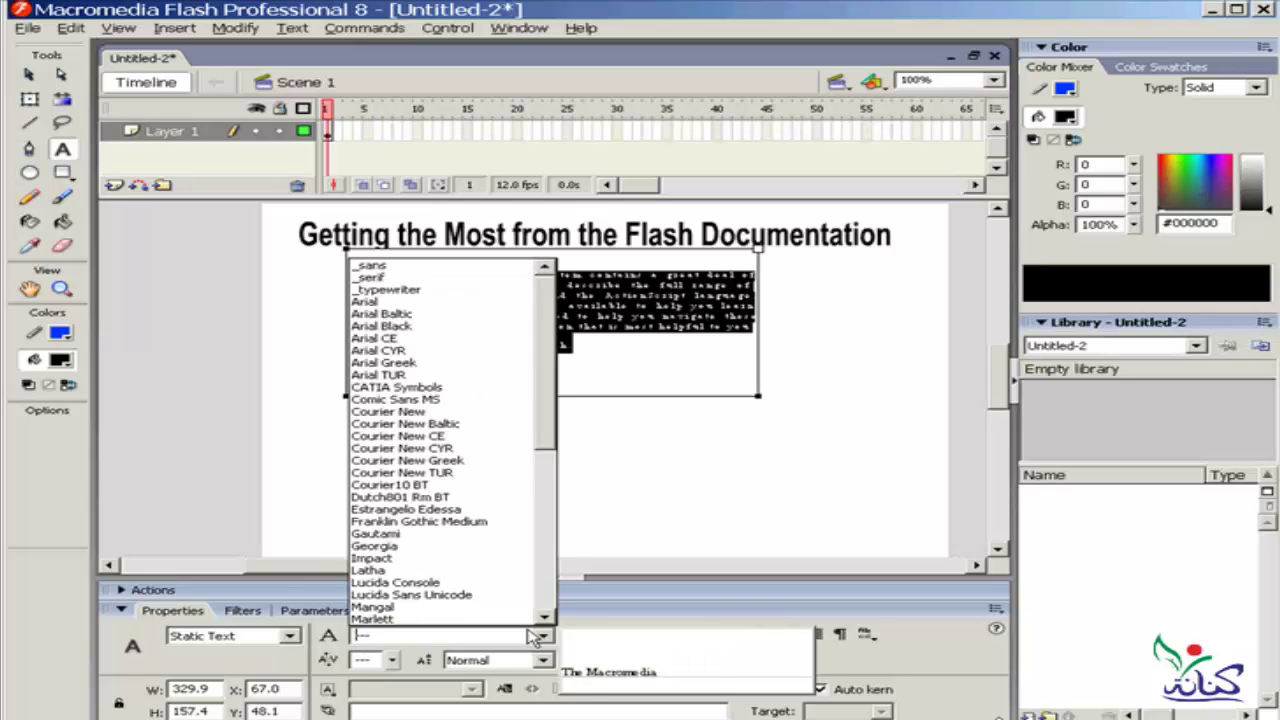
pyautogui.click(555, 400)
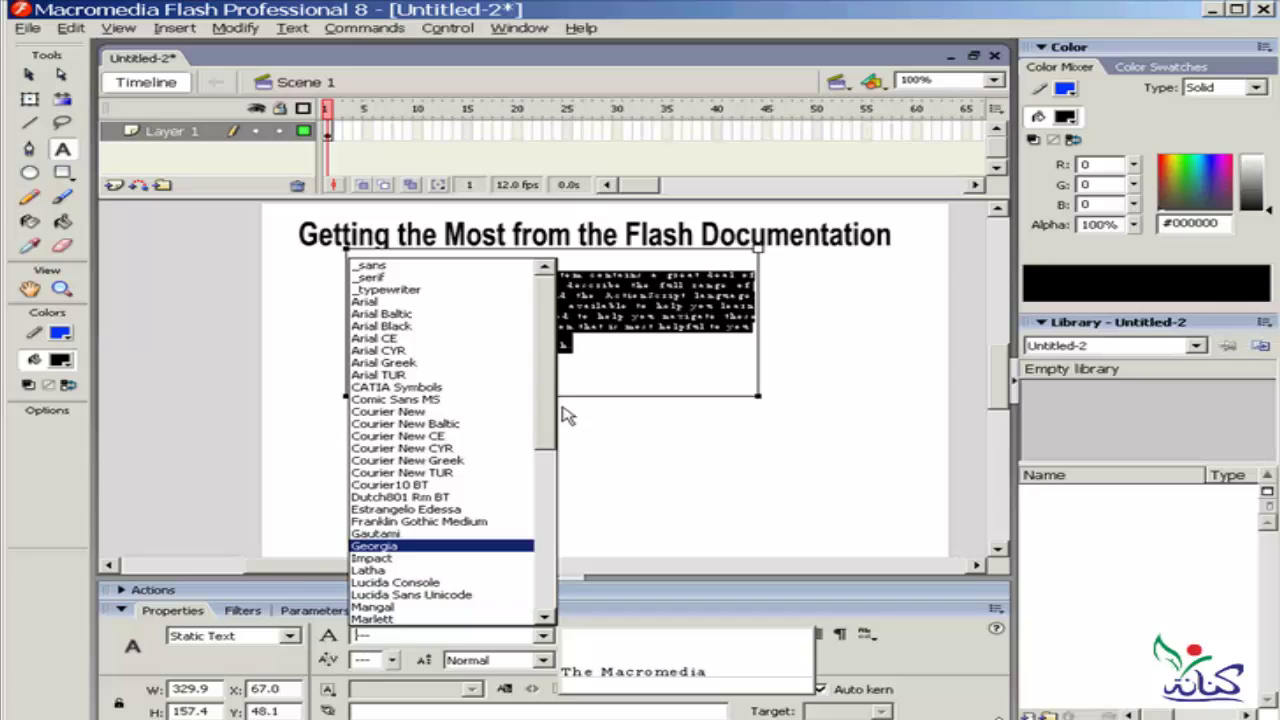
pyautogui.moveTo(548, 410); pyautogui.dragTo(549, 474)
pyautogui.scroll(-4, 553, 478)
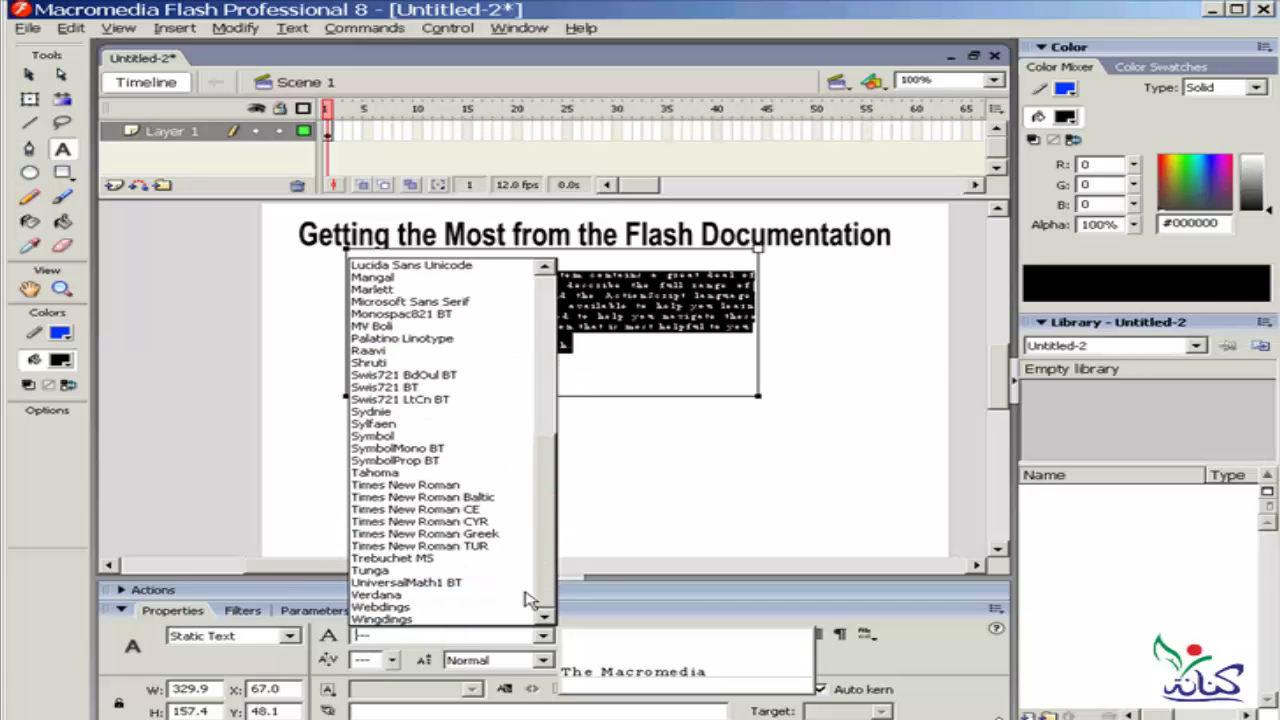
pyautogui.click(460, 484)
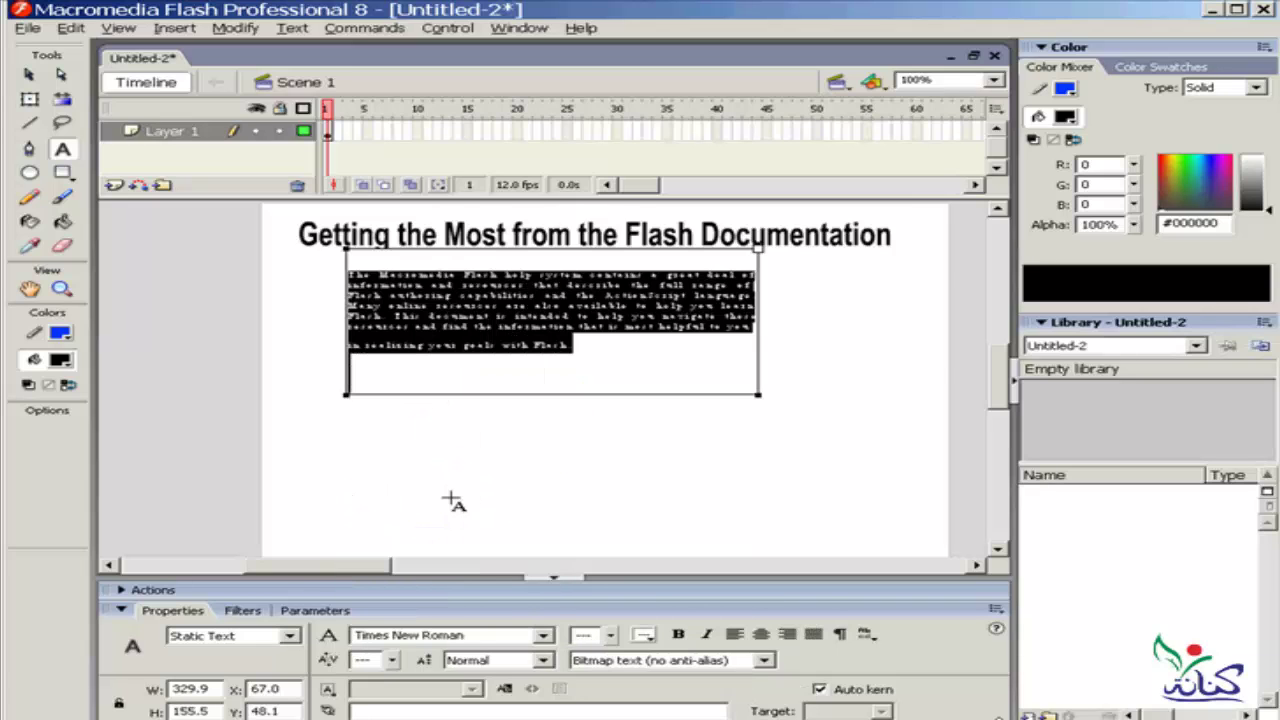
pyautogui.click(764, 661)
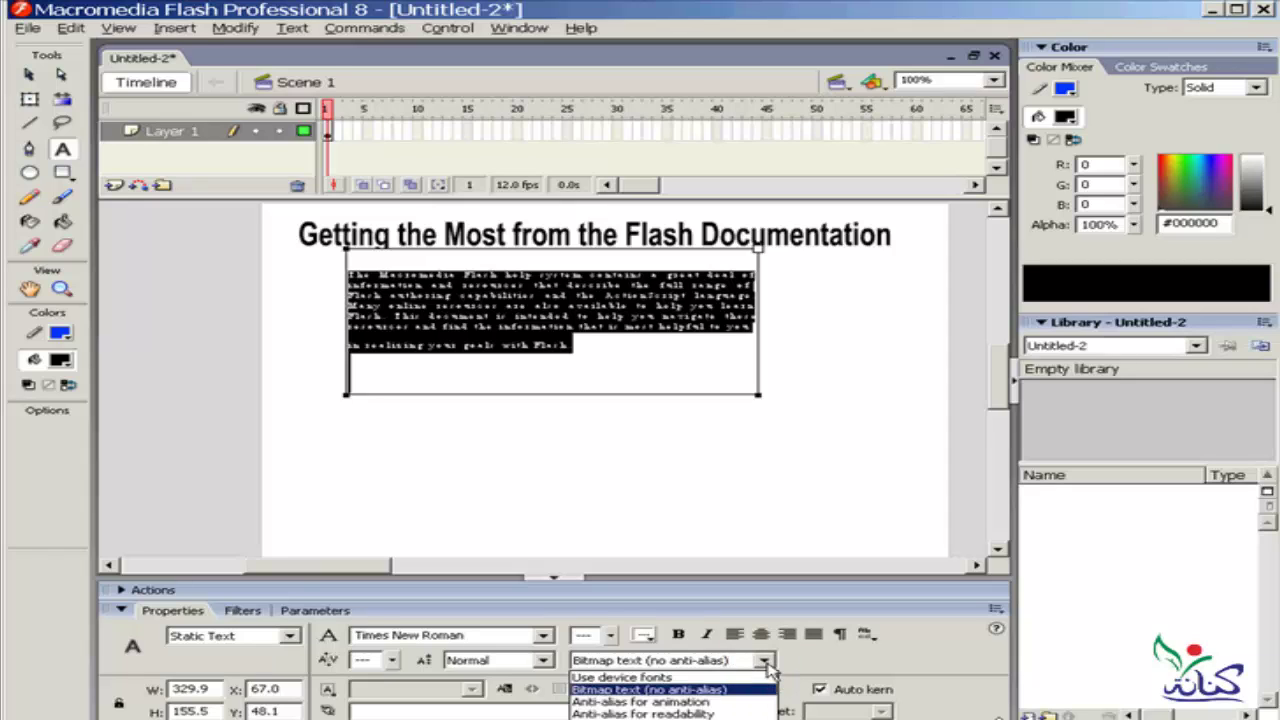
pyautogui.click(714, 702)
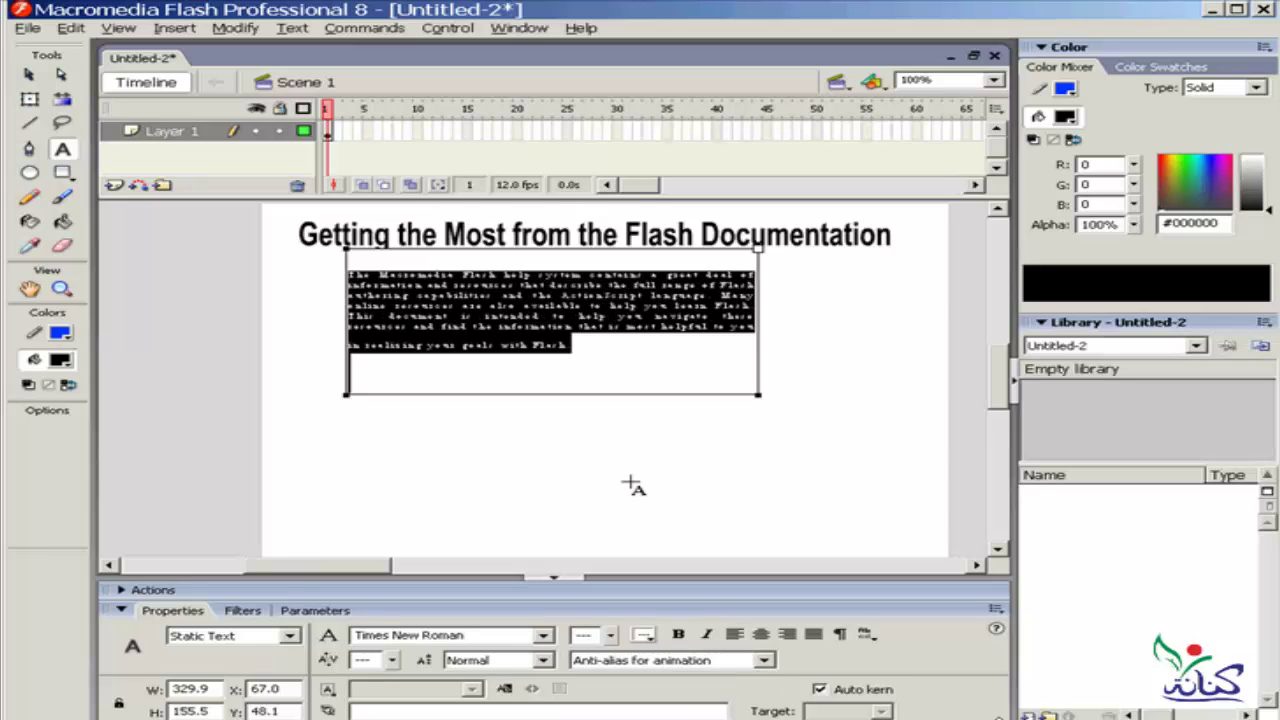
# Exit text editing, test the movie, and zoom in on the paragraph in the preview
pyautogui.press('Escape')
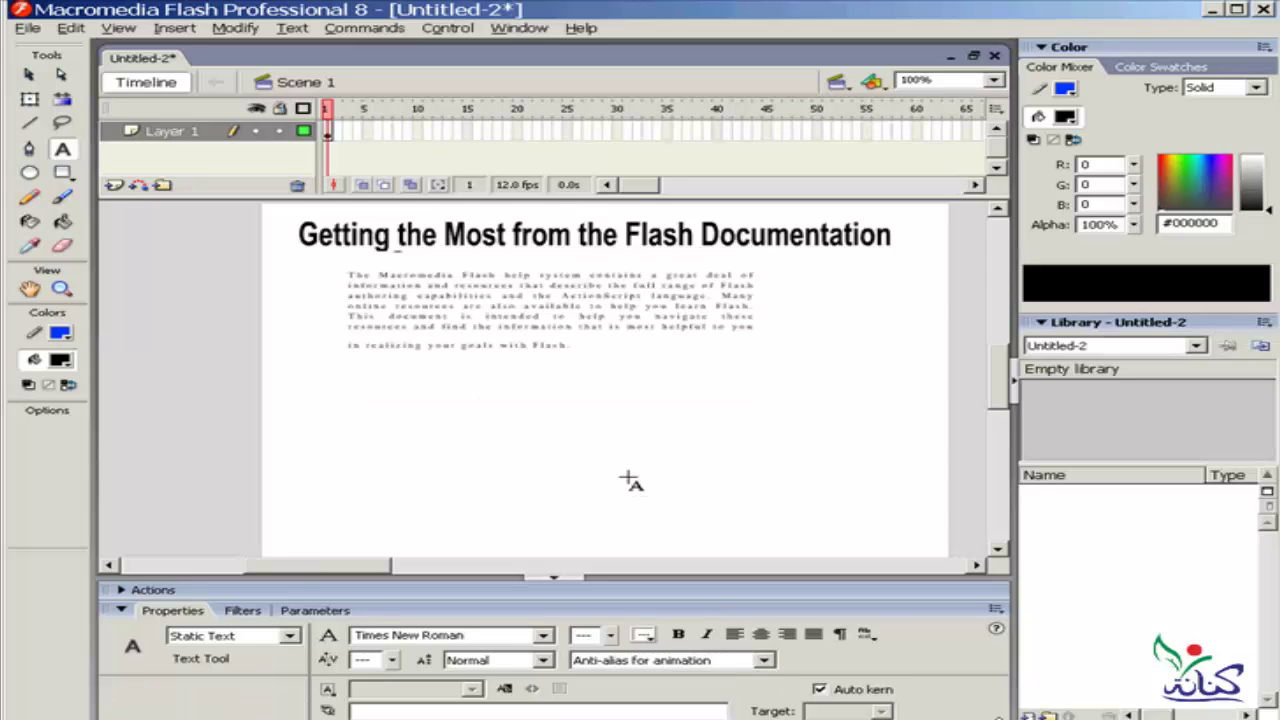
pyautogui.hotkey('ctrl', 'Return')
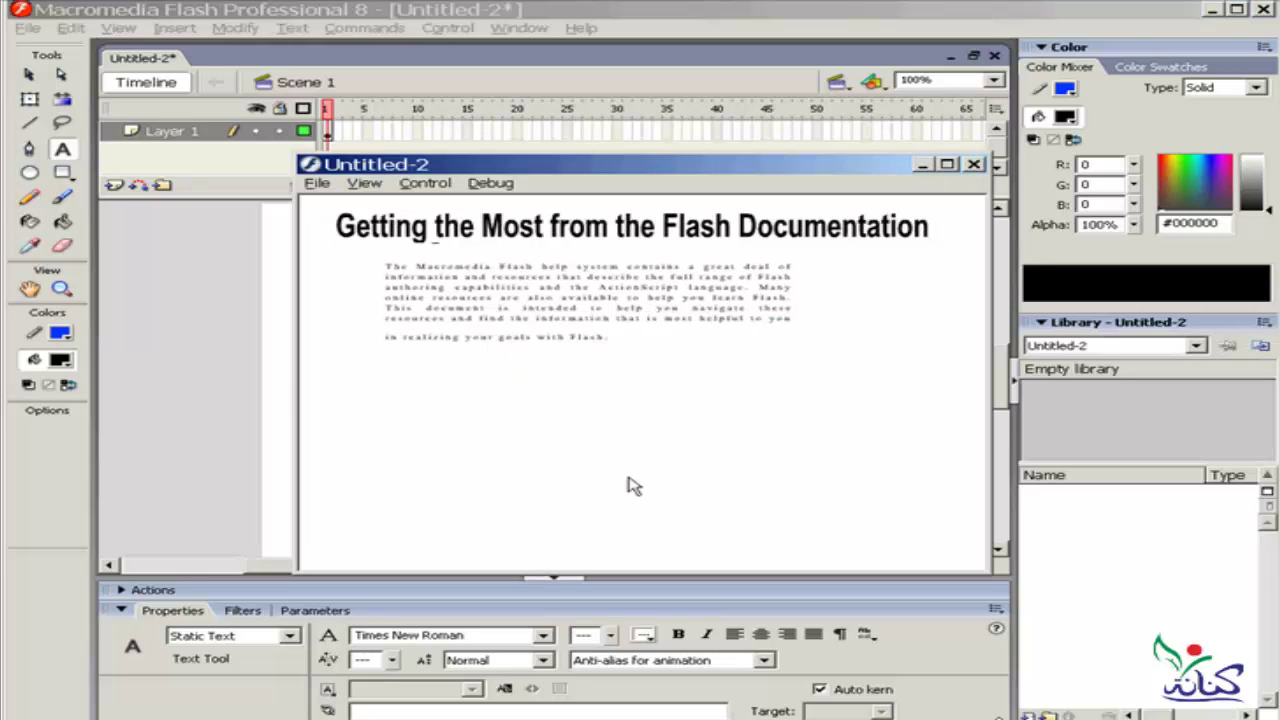
pyautogui.rightClick(522, 340)
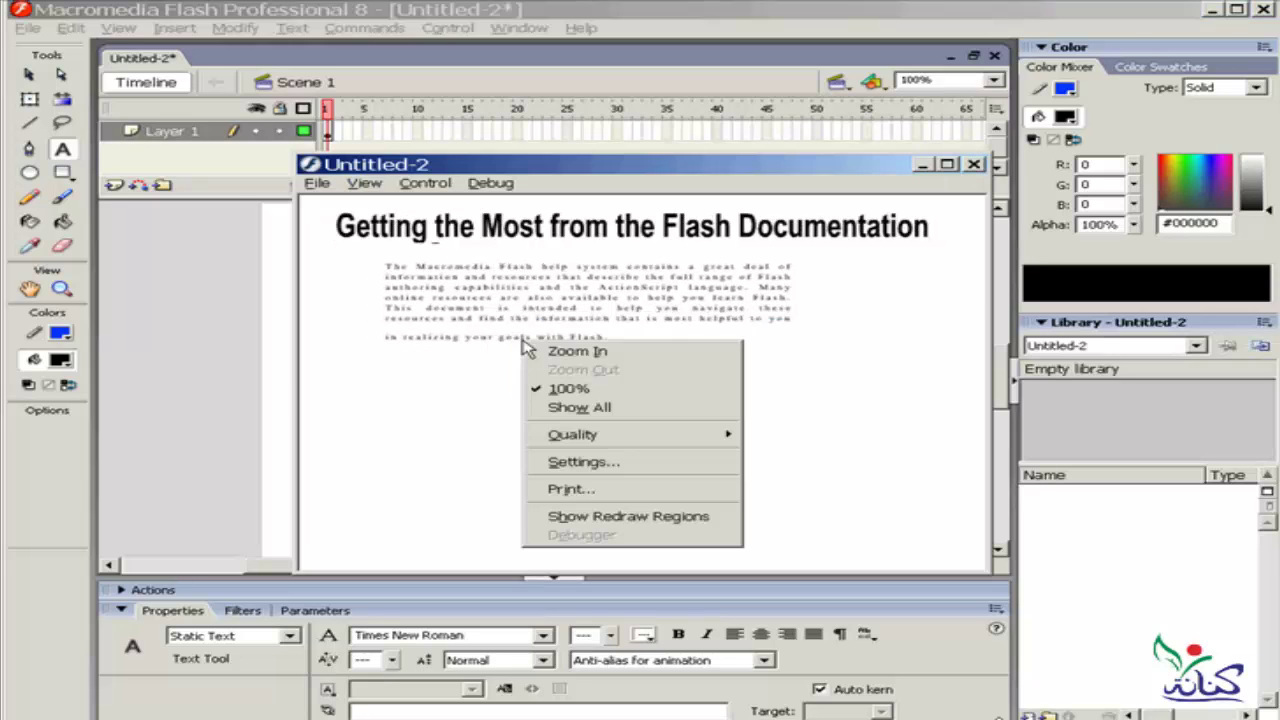
pyautogui.click(590, 347)
pyautogui.rightClick(480, 324)
pyautogui.click(586, 344)
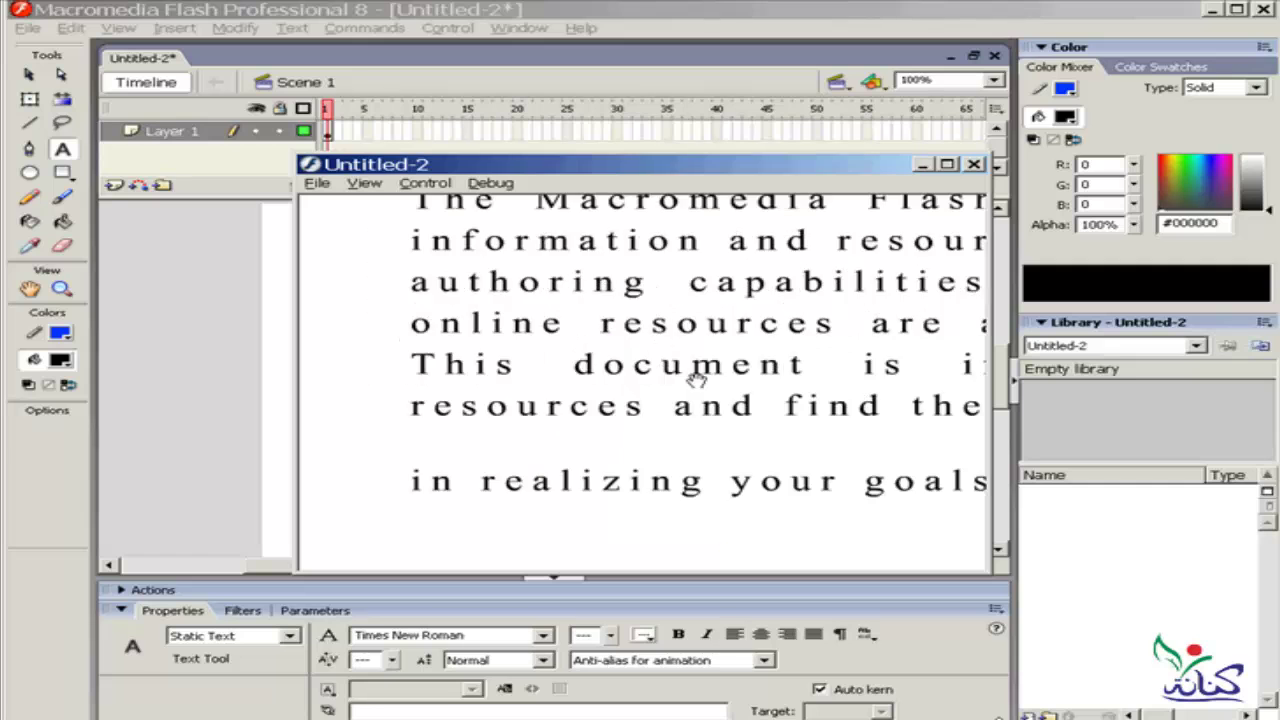
pyautogui.moveTo(462, 281)
pyautogui.mouseDown()
pyautogui.moveTo(556, 410)
pyautogui.moveTo(535, 364)
pyautogui.moveTo(577, 370)
pyautogui.mouseUp()
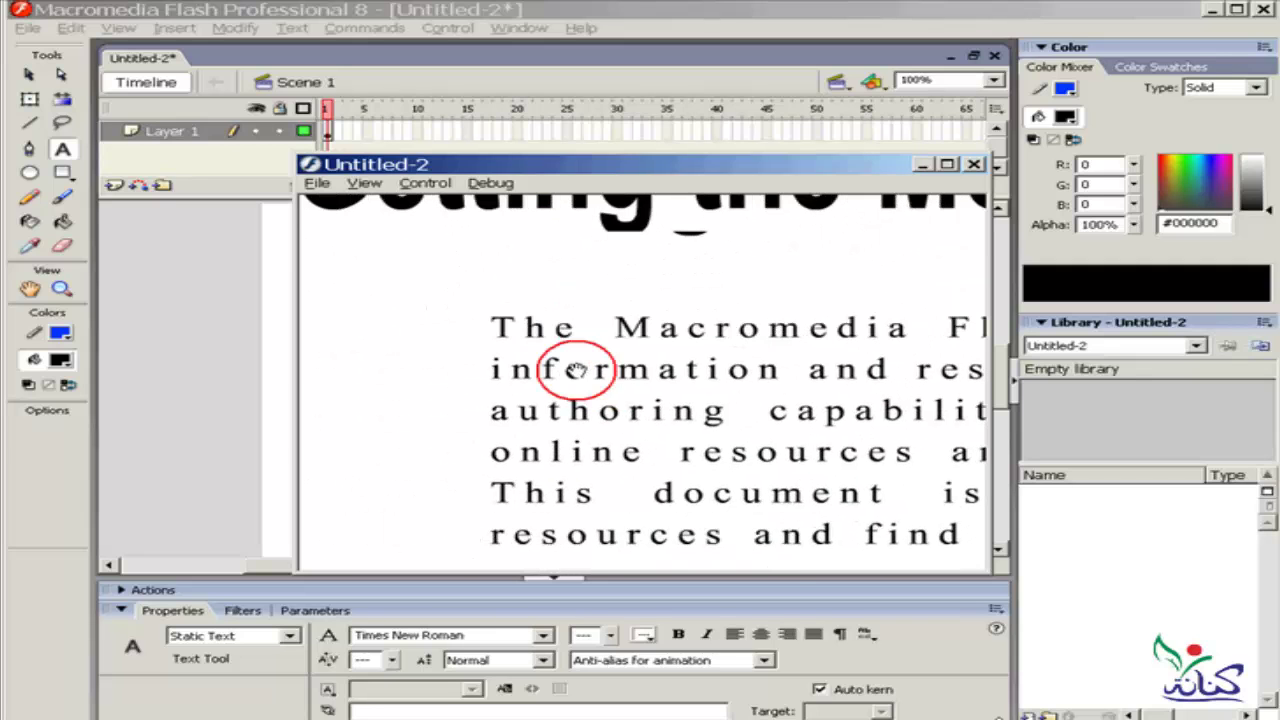
# Zoom the test preview back out and show it at 100% size
pyautogui.rightClick(577, 370)
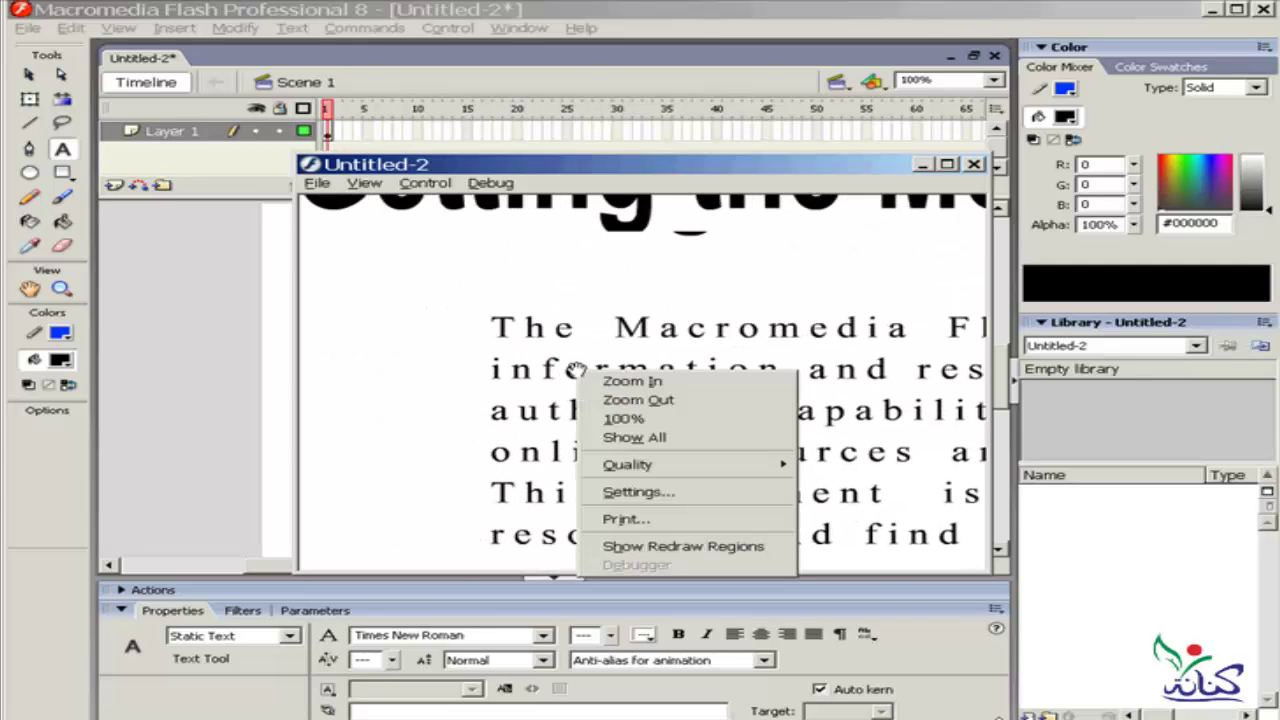
pyautogui.click(648, 399)
pyautogui.rightClick(605, 373)
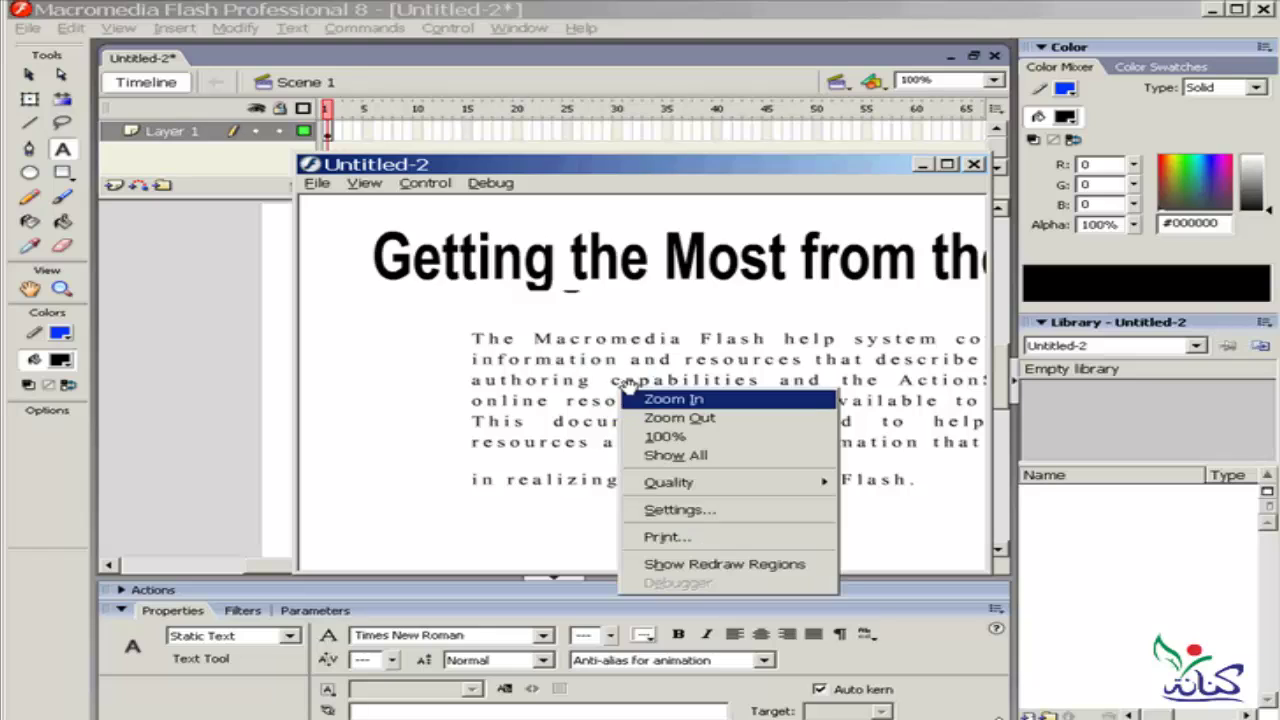
pyautogui.click(680, 432)
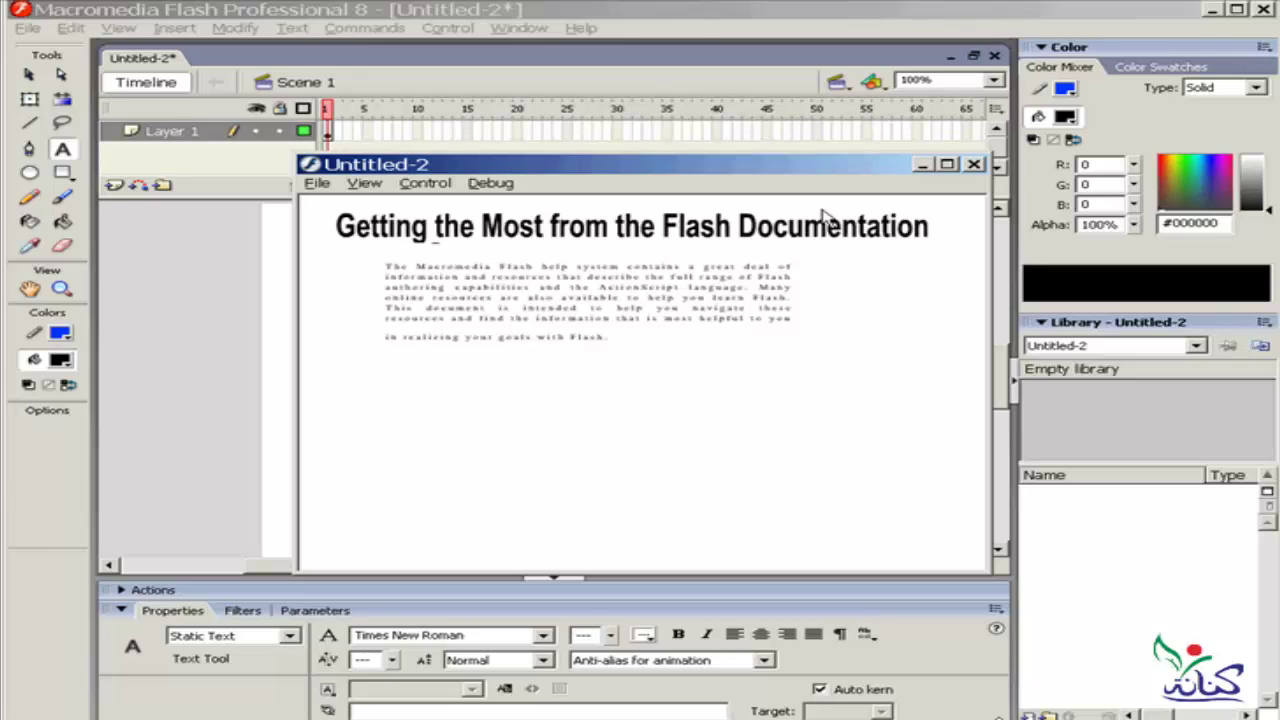
# Give the paragraph Anti-alias for readability and a 10 pt font size
pyautogui.click(973, 165)
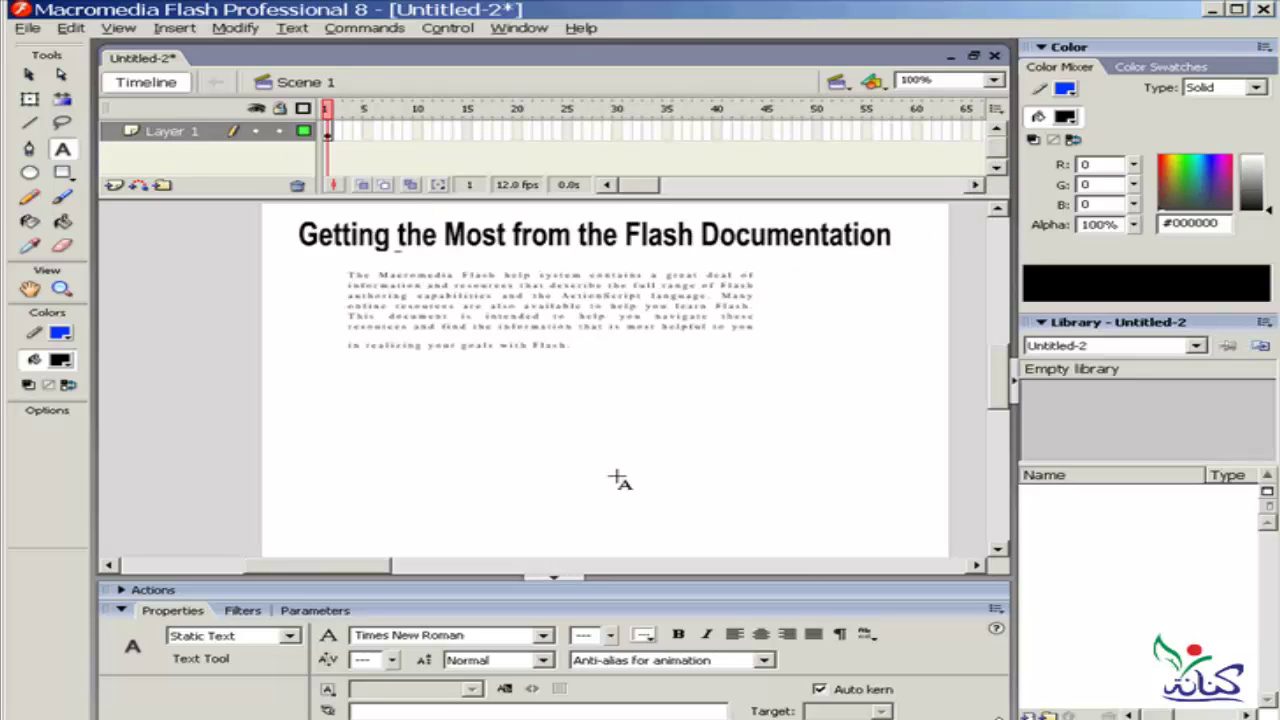
pyautogui.moveTo(347, 278); pyautogui.dragTo(600, 360)
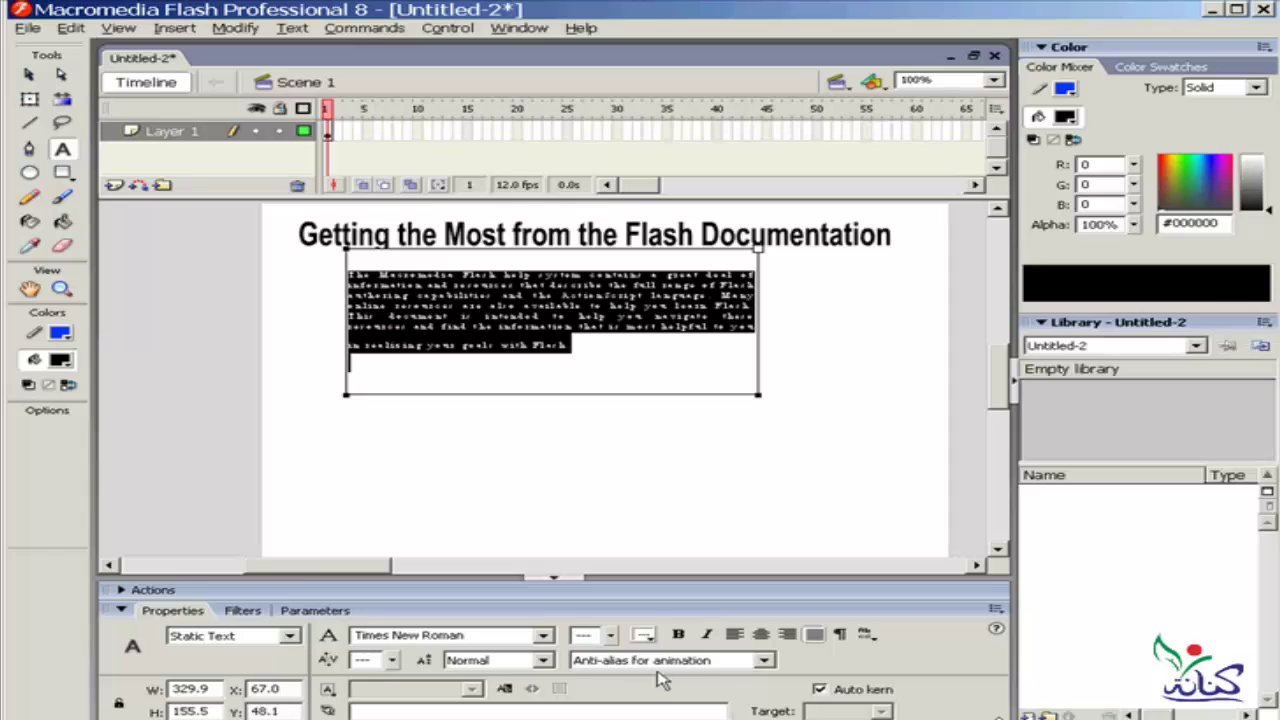
pyautogui.click(765, 662)
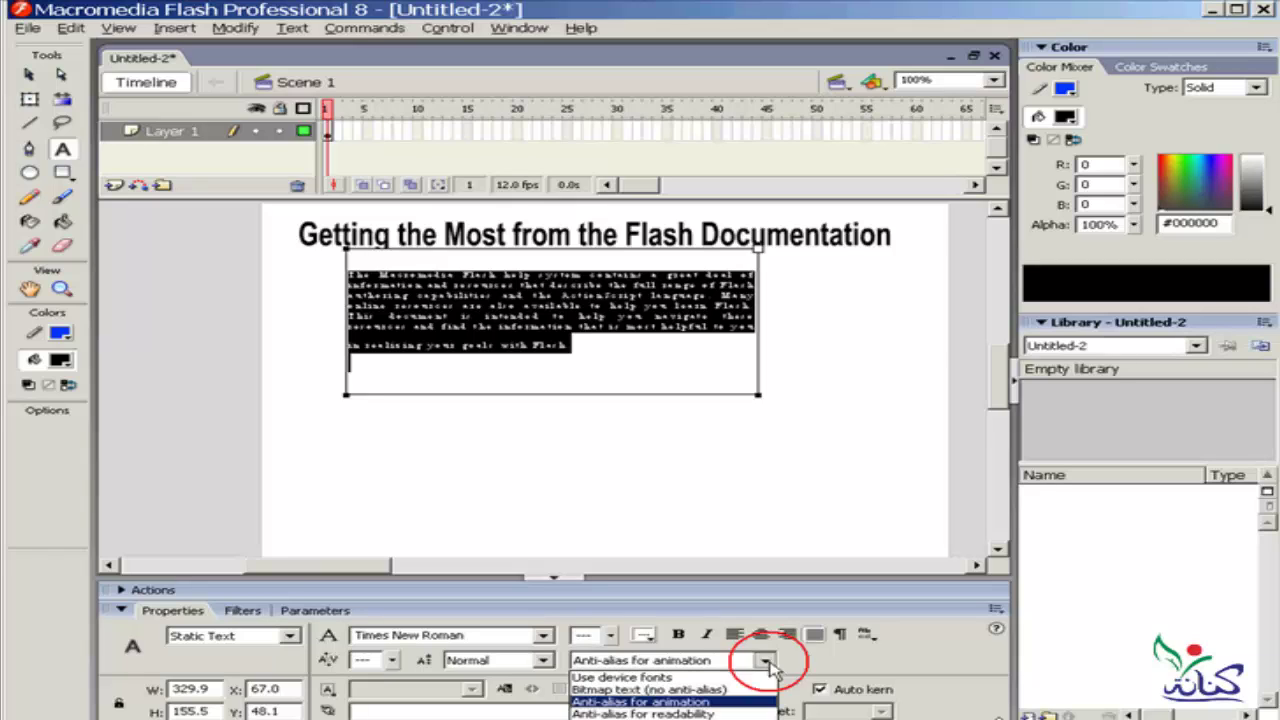
pyautogui.click(720, 714)
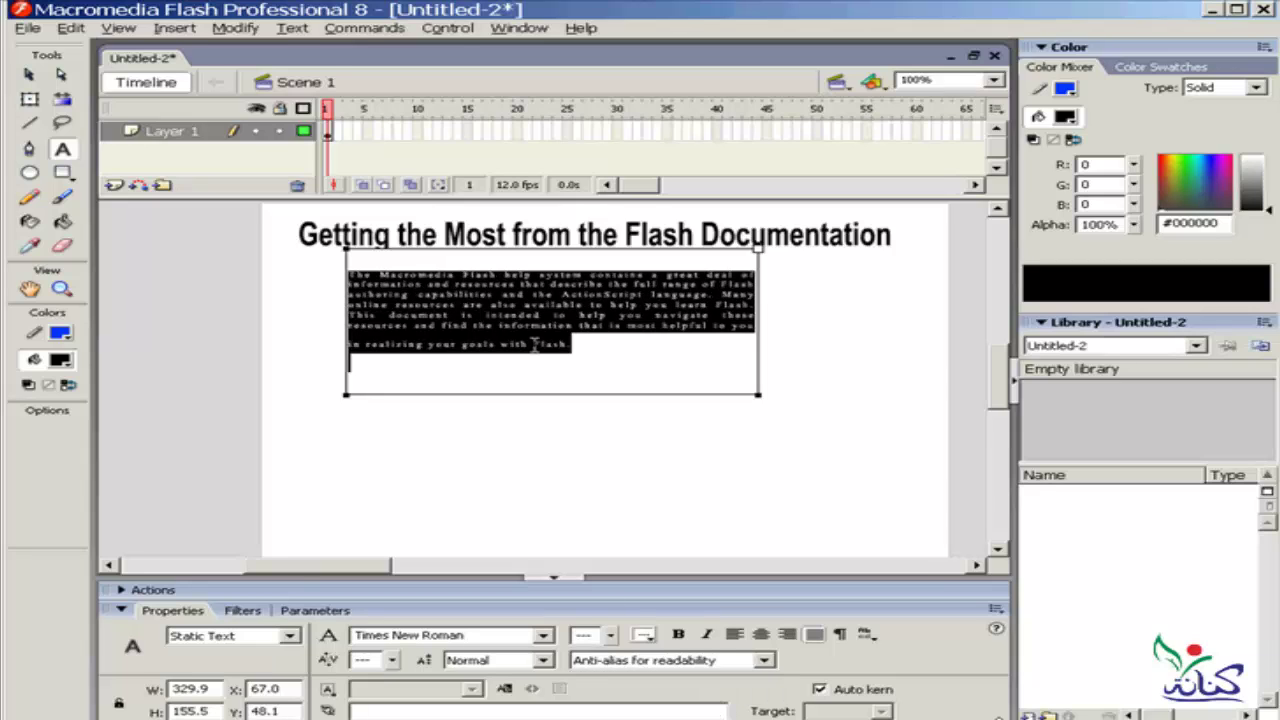
pyautogui.click(612, 645)
pyautogui.write('10')
pyautogui.press('Return')
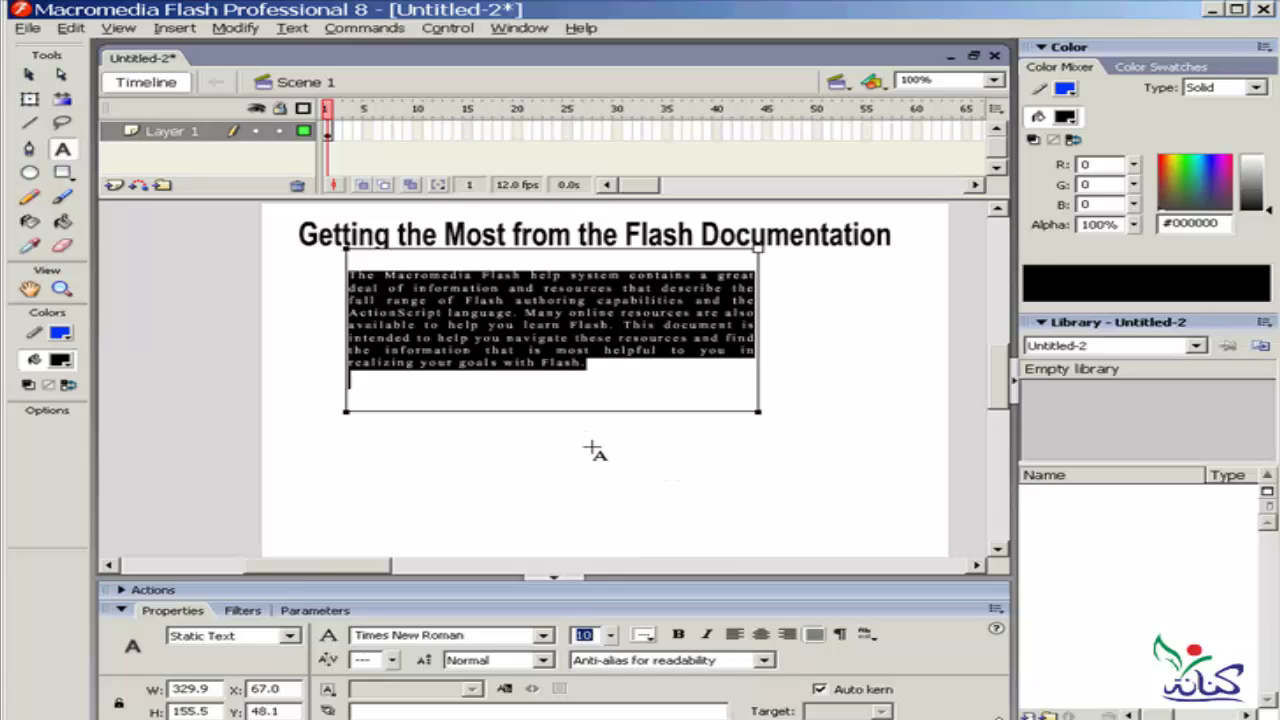
# Preview the 10 pt paragraph in a test movie, then close the preview
pyautogui.hotkey('ctrl', 'Return')
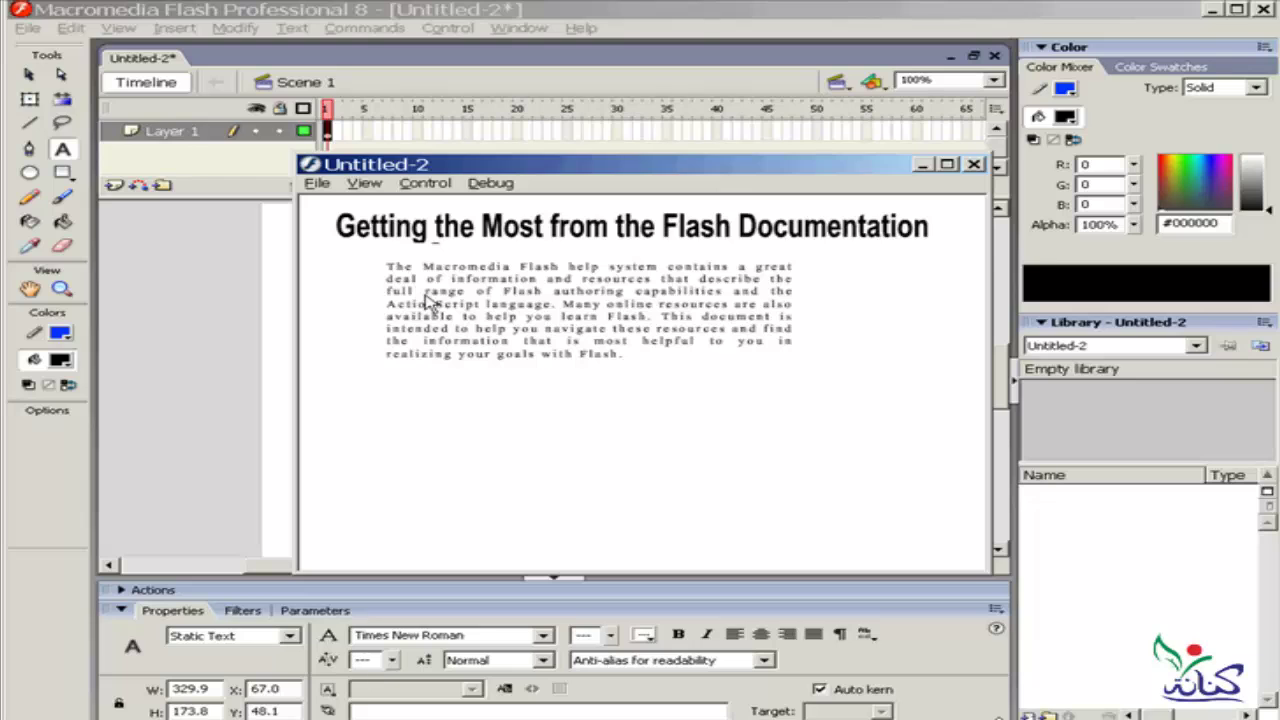
pyautogui.click(973, 165)
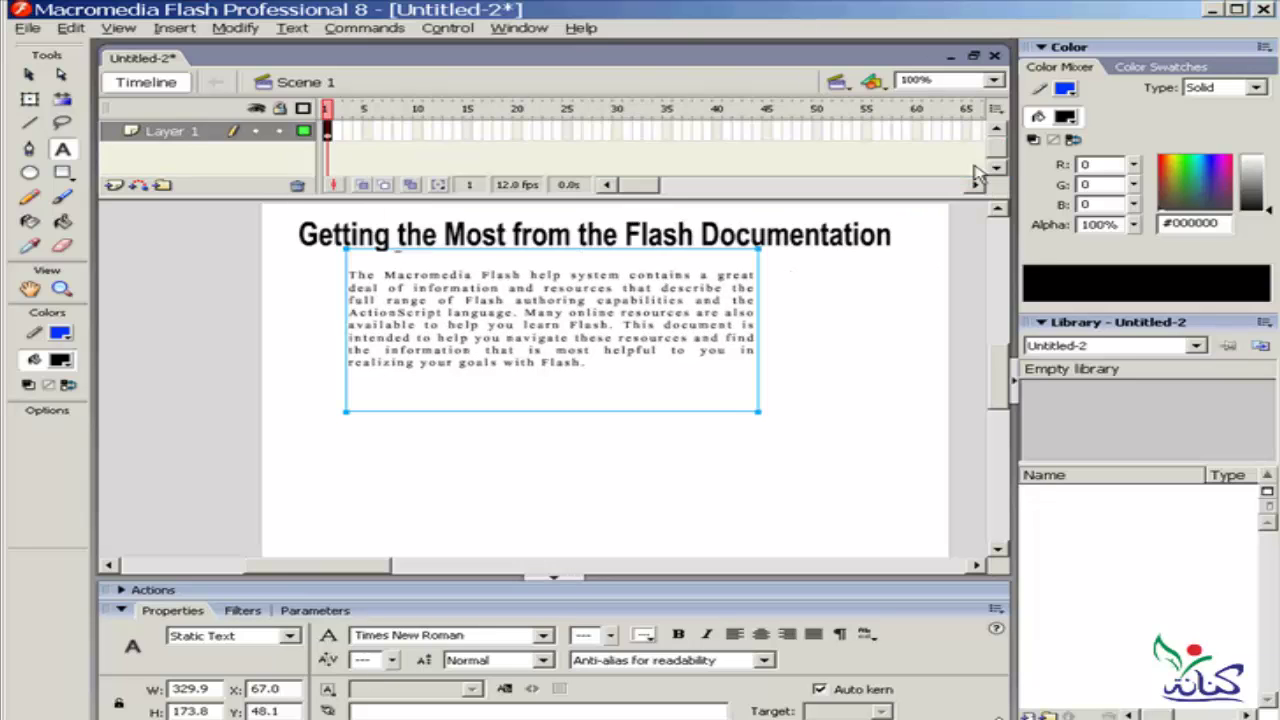
pyautogui.click(763, 661)
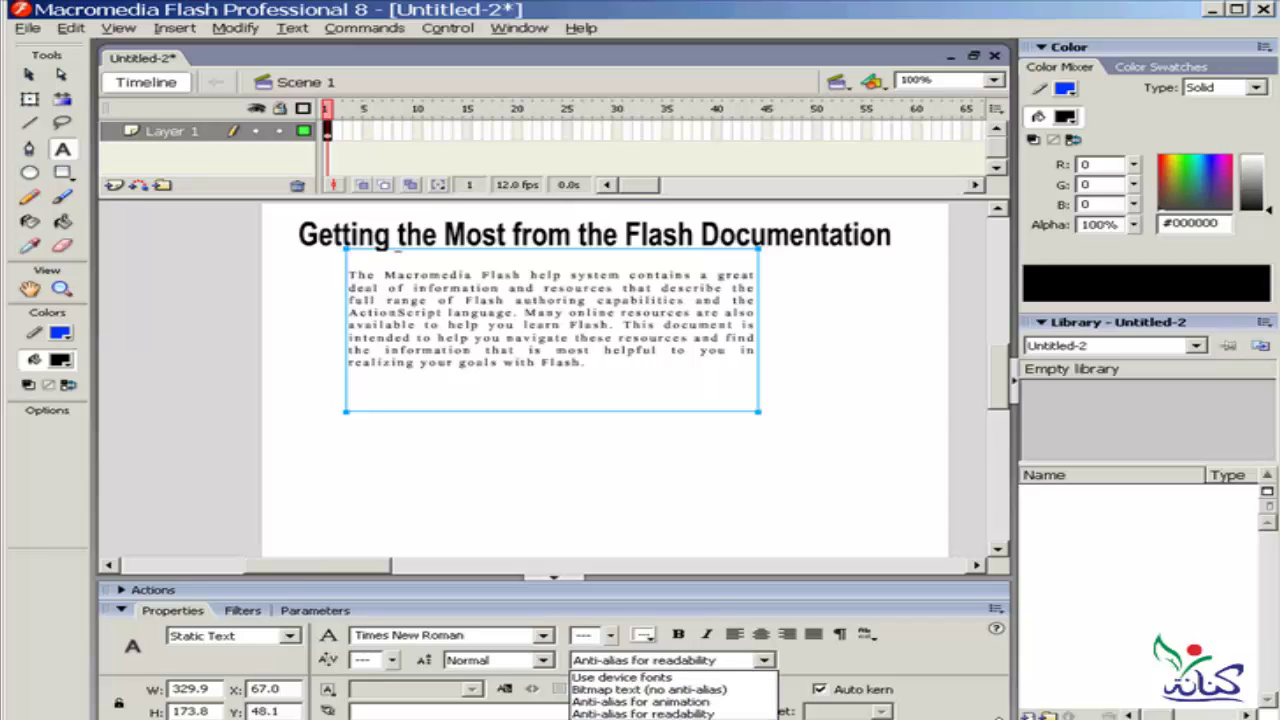
# Apply a first custom anti-alias setting with thickness lowered to -80
pyautogui.click(640, 718)
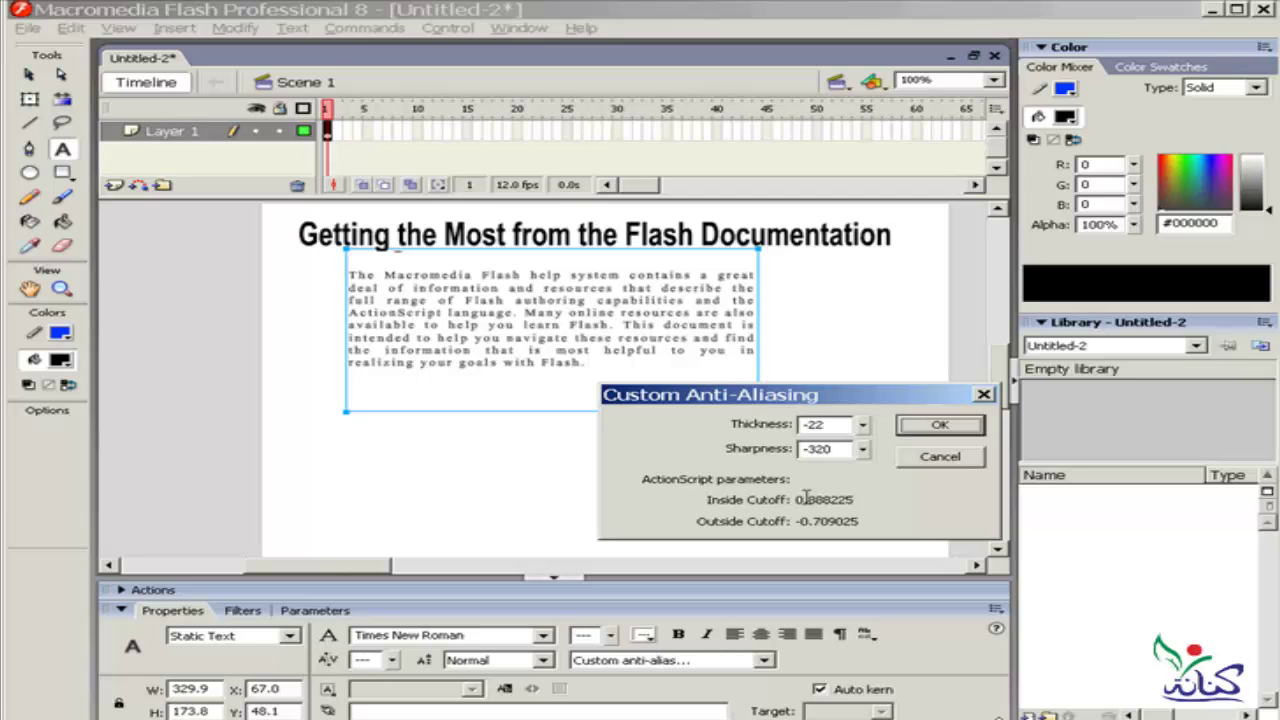
pyautogui.moveTo(862, 424); pyautogui.dragTo(868, 478)
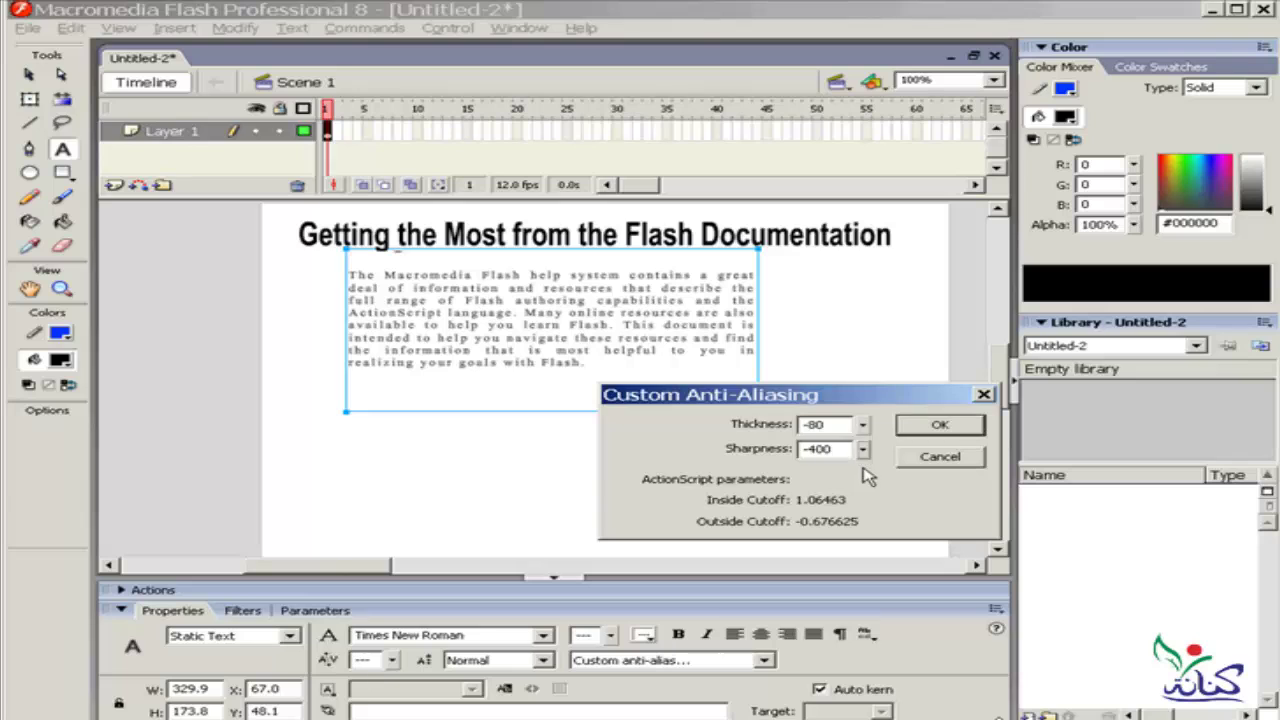
pyautogui.click(940, 424)
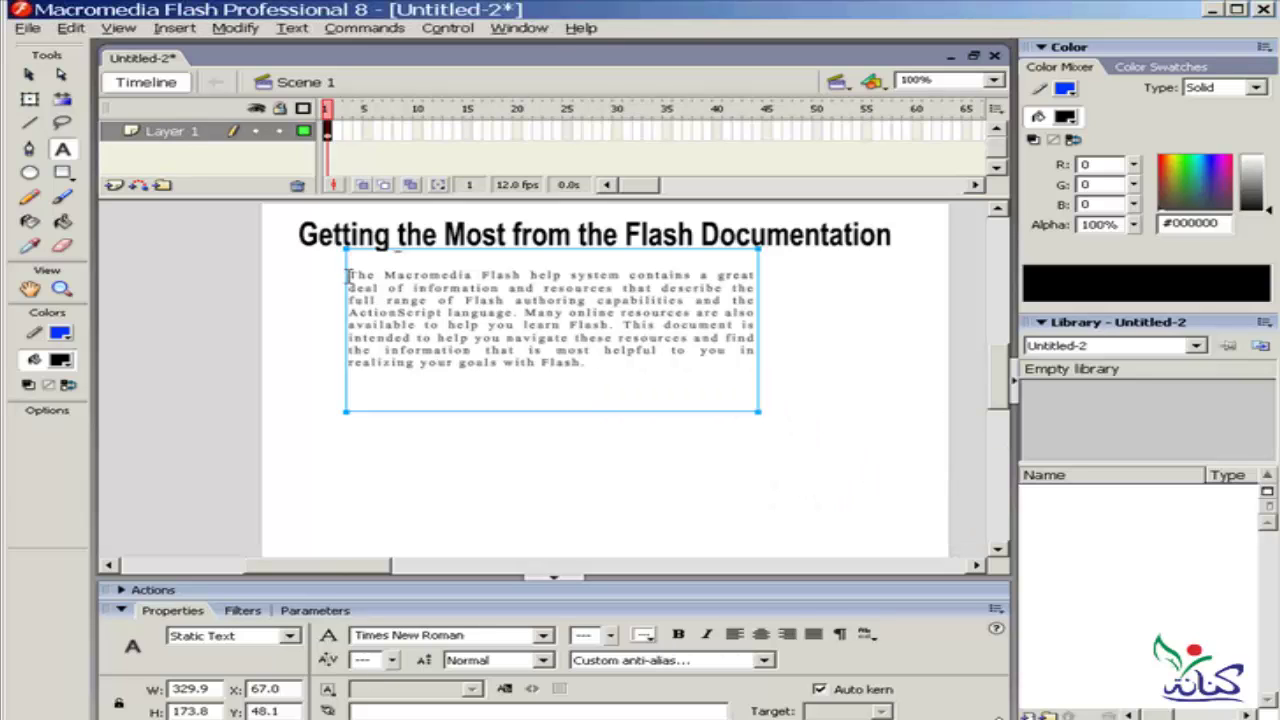
# Reselect the paragraph and set custom anti-alias thickness 21 and sharpness -37
pyautogui.moveTo(348, 275); pyautogui.dragTo(582, 382)
pyautogui.click(763, 660)
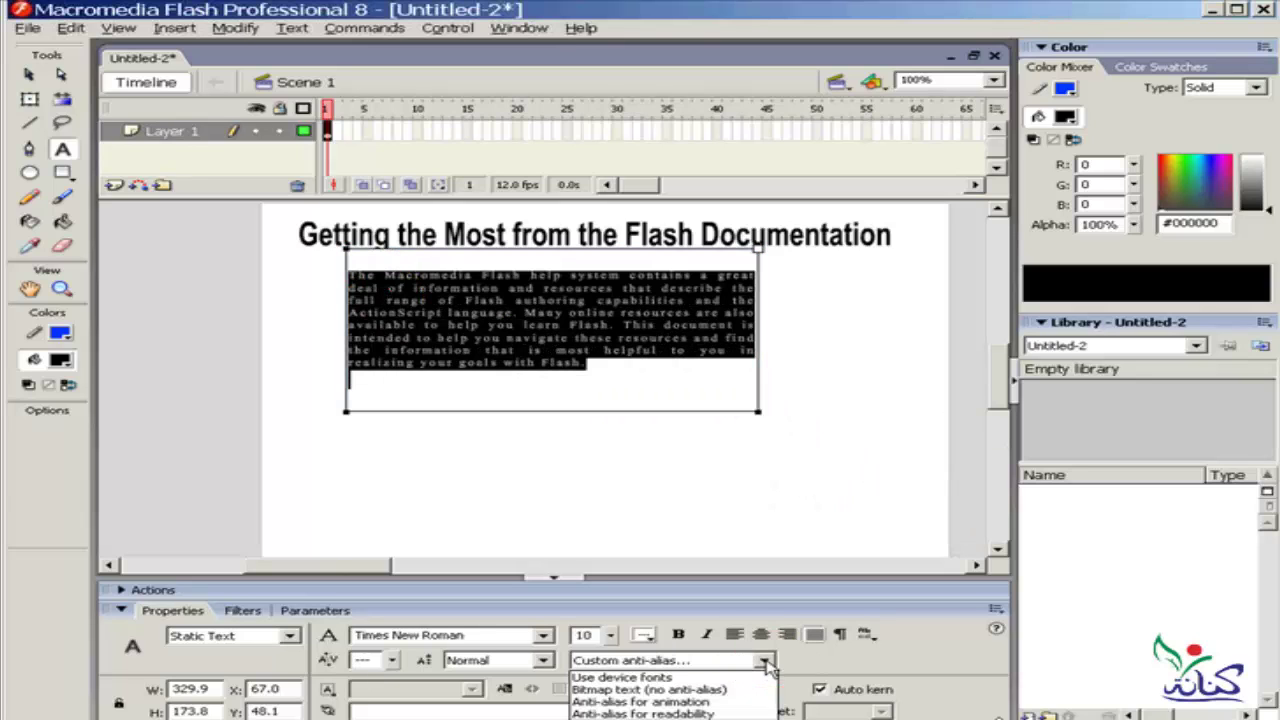
pyautogui.click(640, 718)
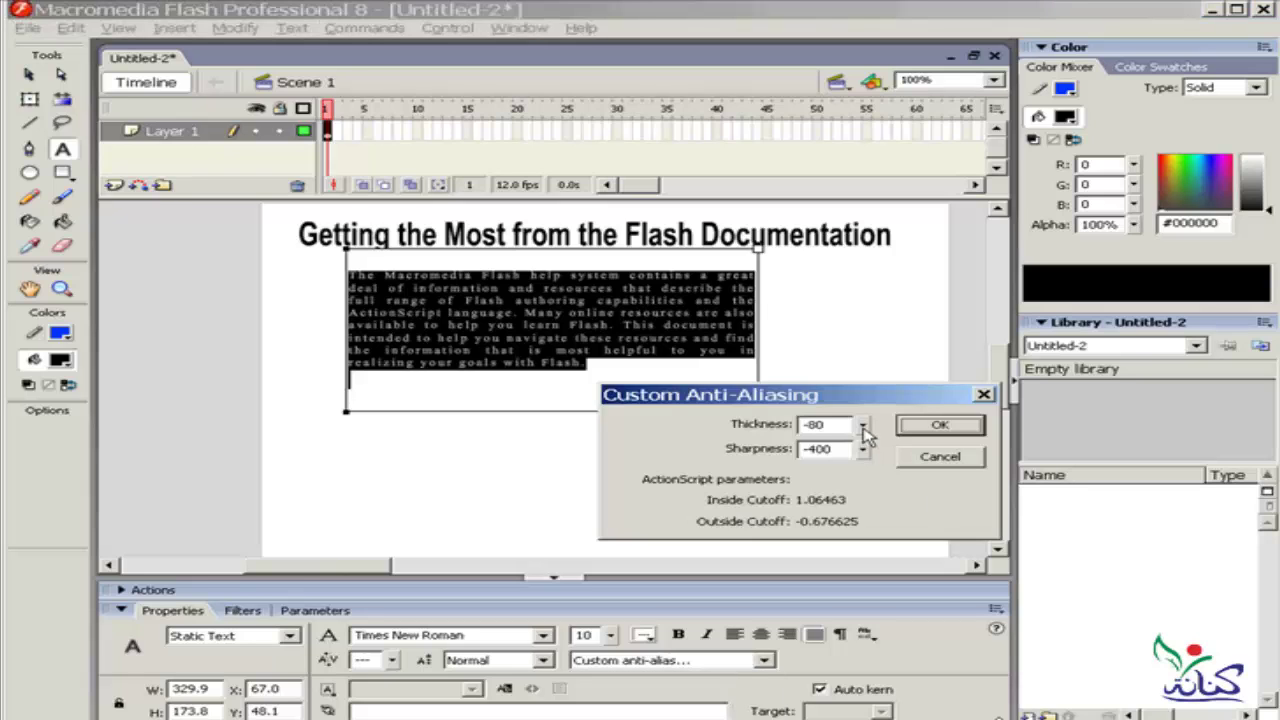
pyautogui.moveTo(863, 430); pyautogui.dragTo(862, 396)
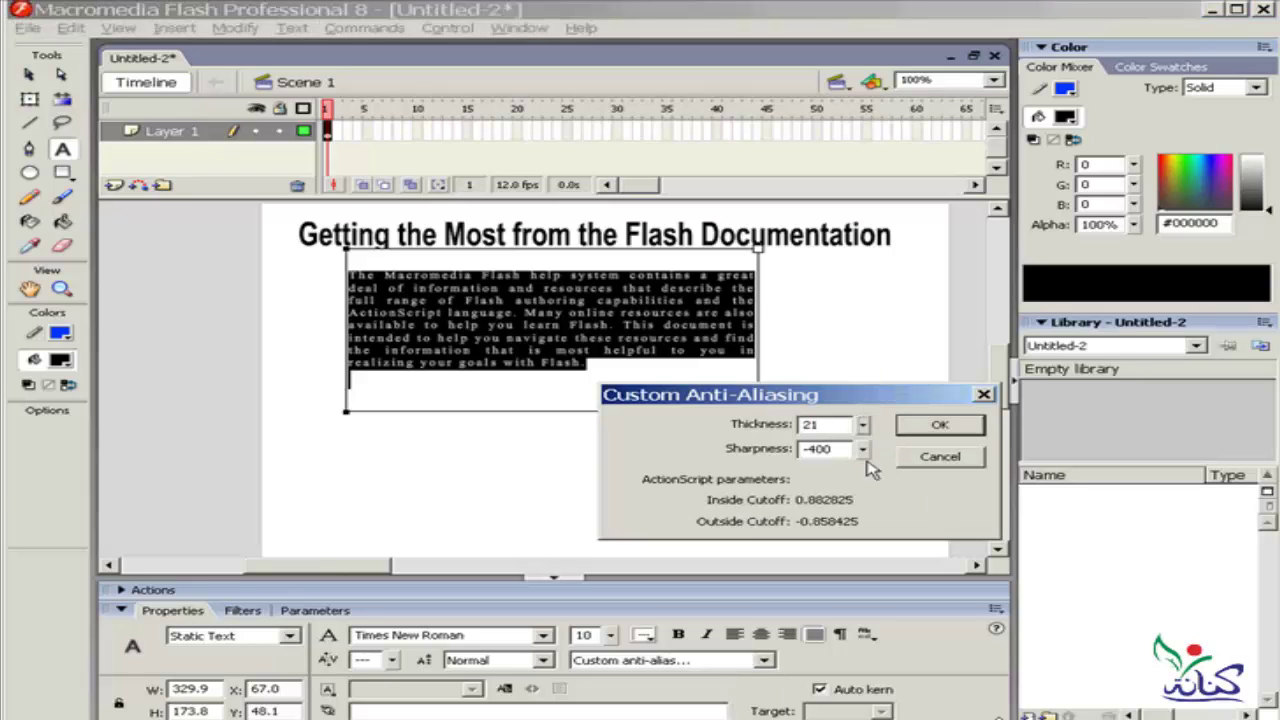
pyautogui.moveTo(862, 449); pyautogui.dragTo(866, 405)
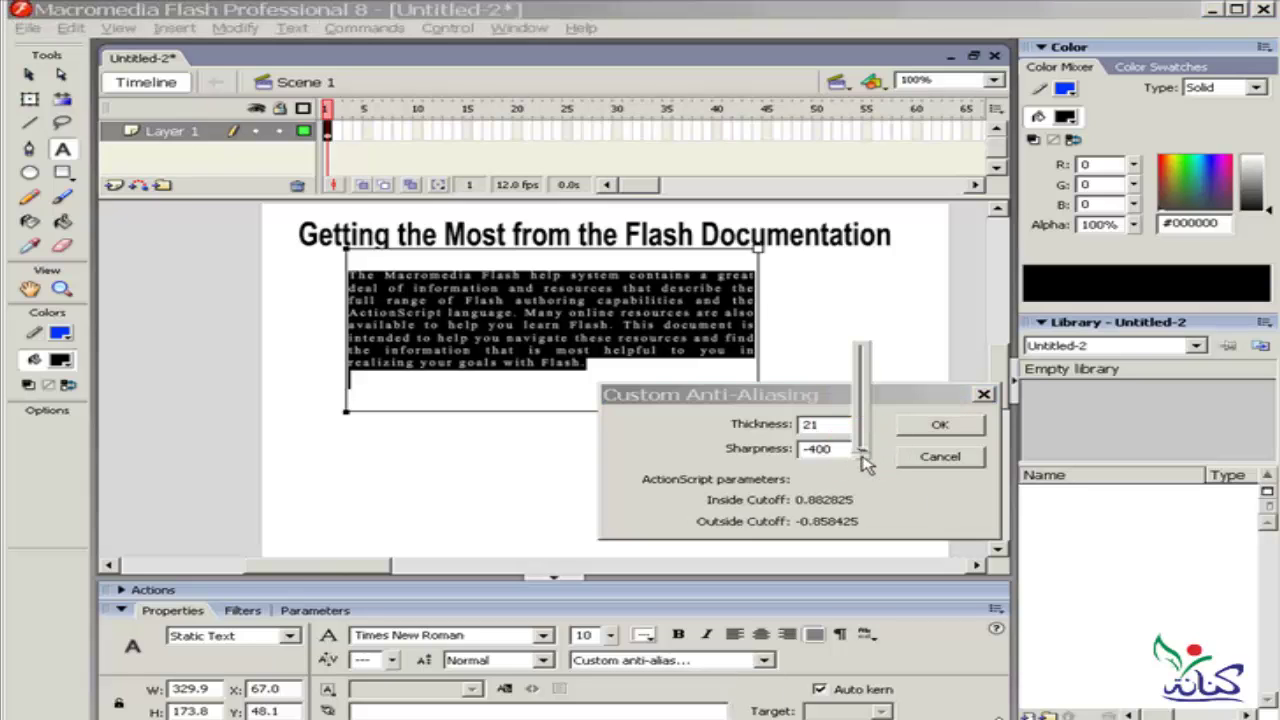
pyautogui.click(938, 425)
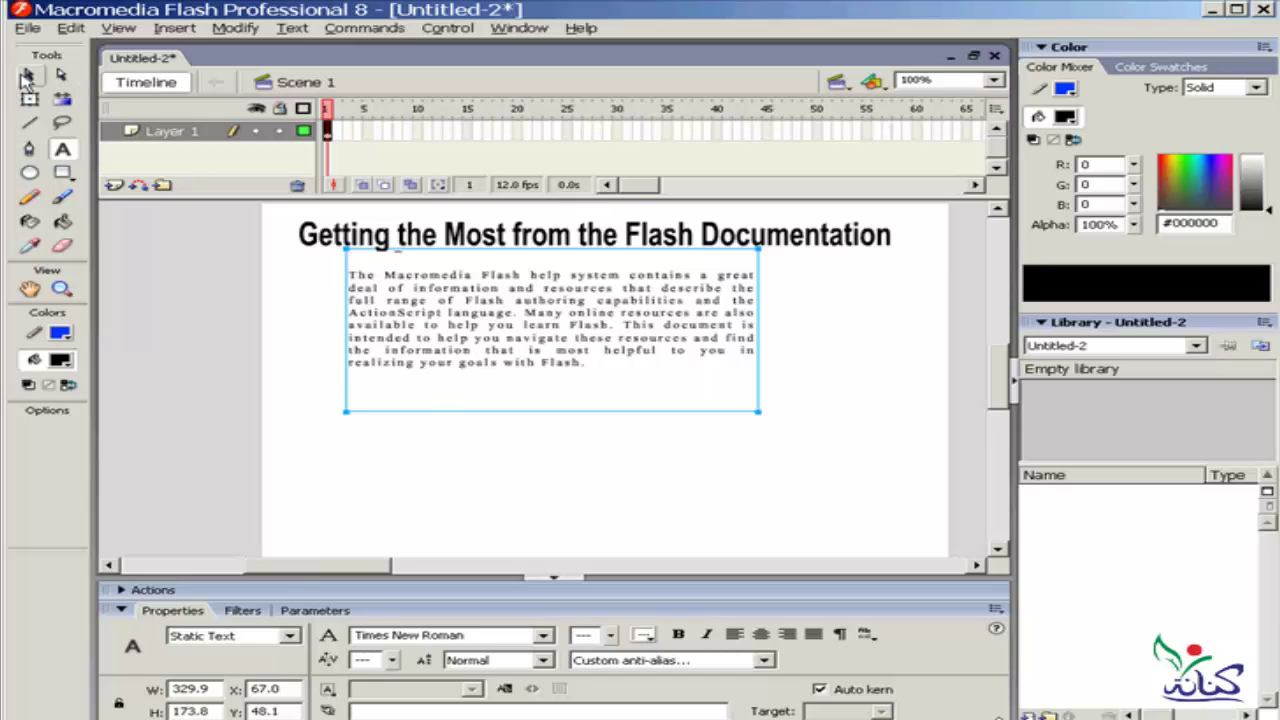
# Drag the 10 pt body text block down to y 94.1, below the bold heading
pyautogui.click(29, 75)
pyautogui.moveTo(543, 322); pyautogui.dragTo(538, 366)
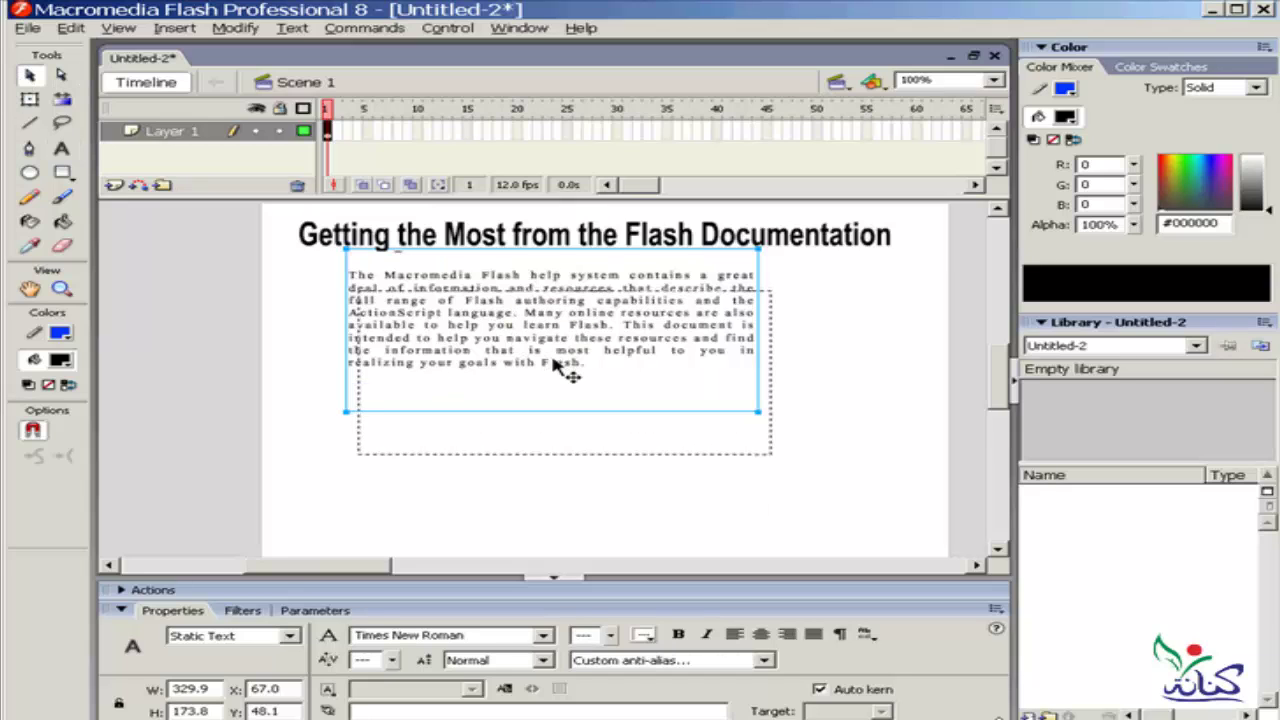
pyautogui.click(805, 368)
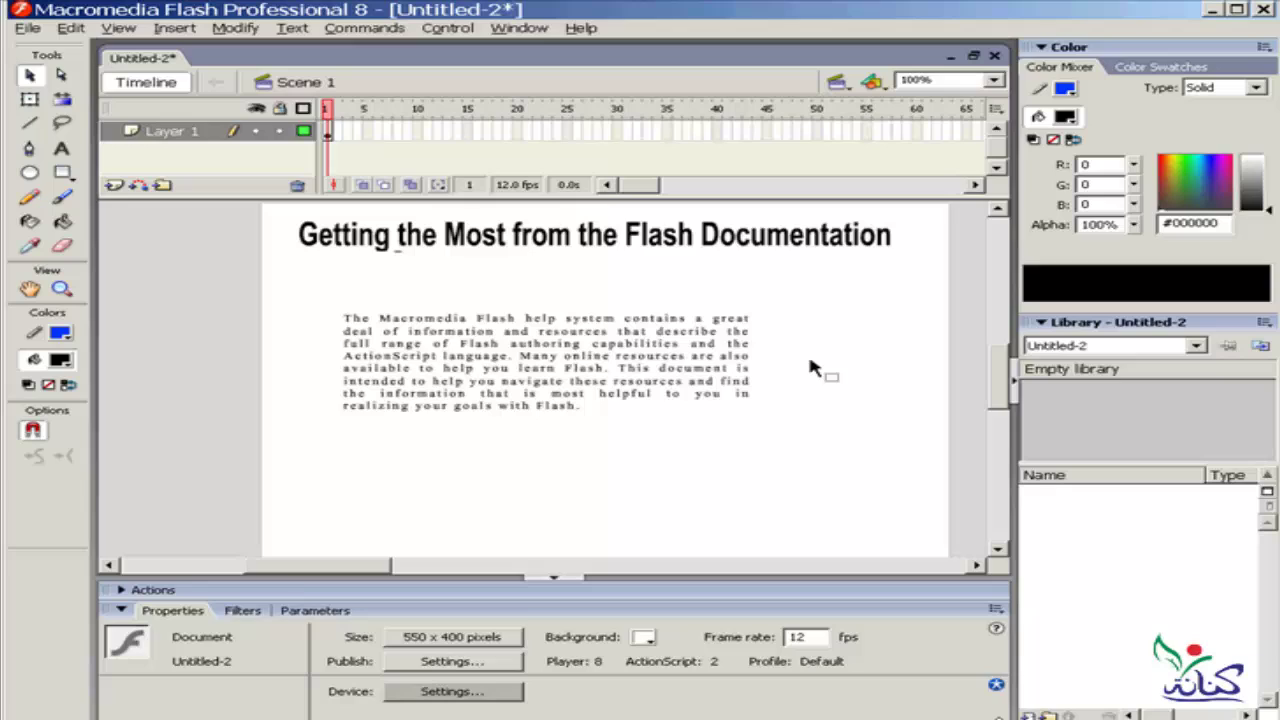
pyautogui.click(748, 372)
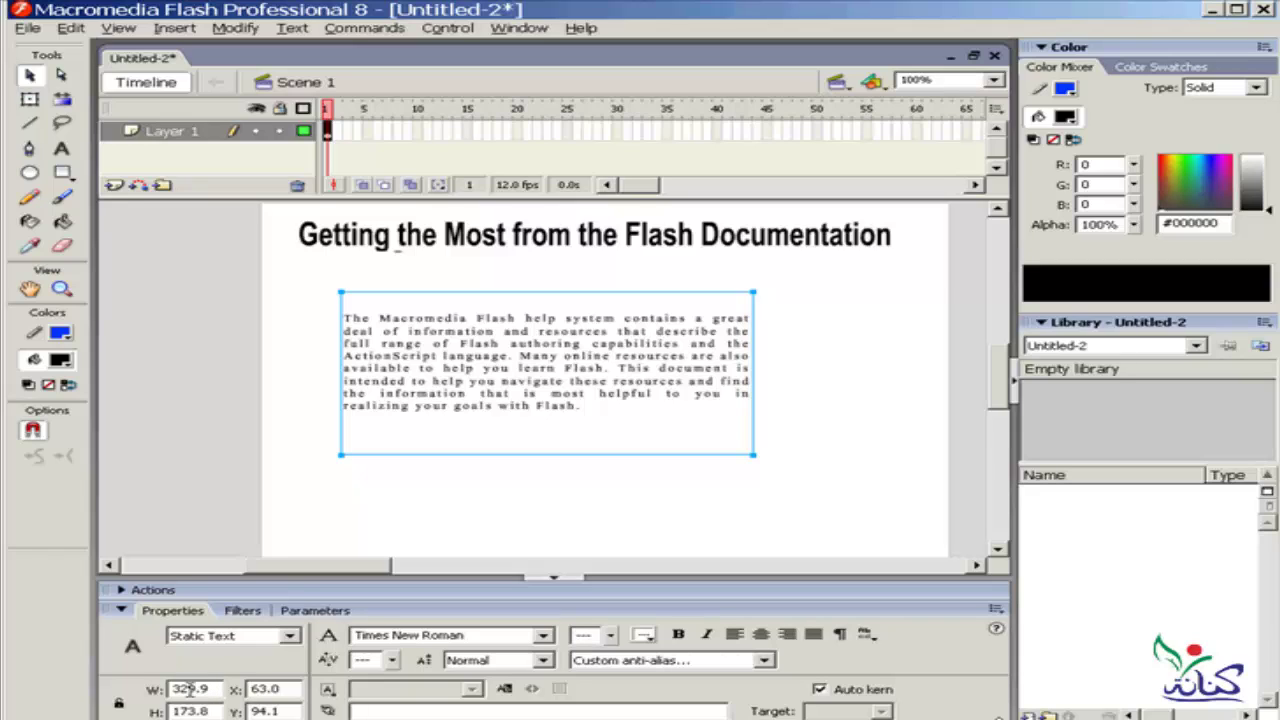
pyautogui.doubleClick(194, 689)
pyautogui.write('0')
pyautogui.press('Return')
pyautogui.click(61, 148)
pyautogui.click(518, 343)
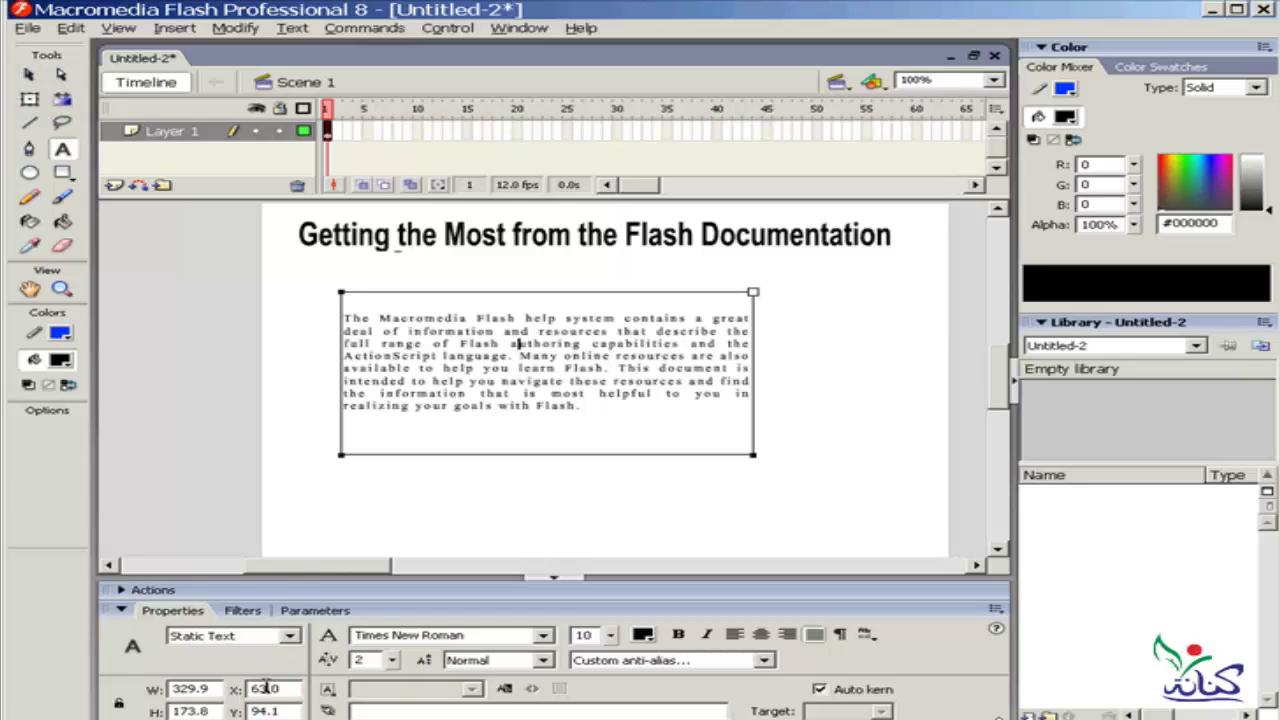
pyautogui.moveTo(266, 688); pyautogui.dragTo(250, 689)
pyautogui.write('0')
pyautogui.press('Return')
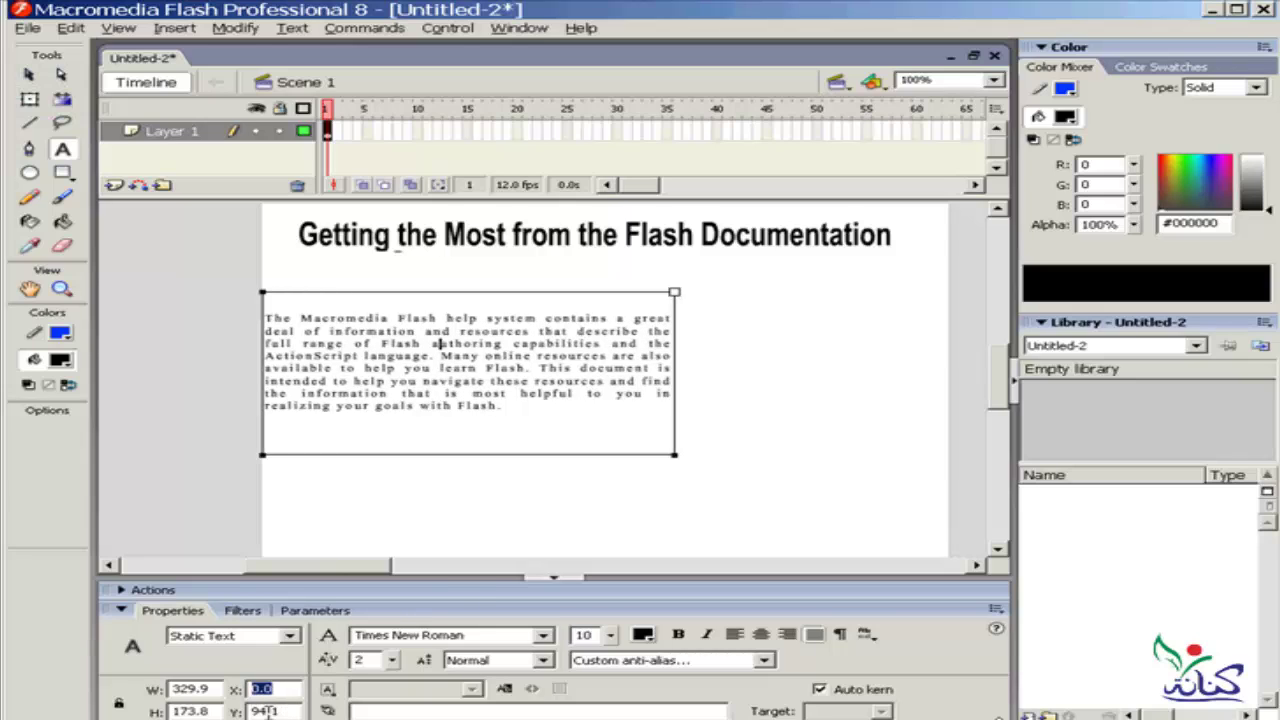
pyautogui.doubleClick(262, 710)
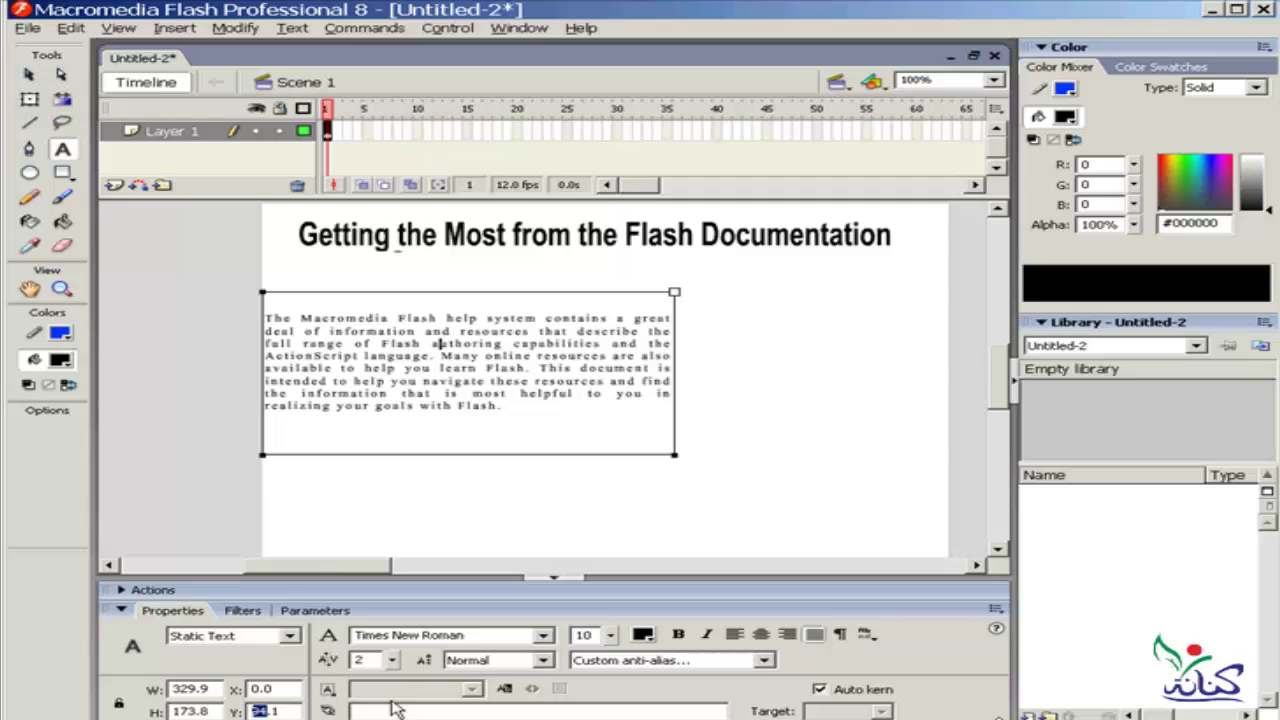
pyautogui.write('0')
pyautogui.press('Return')
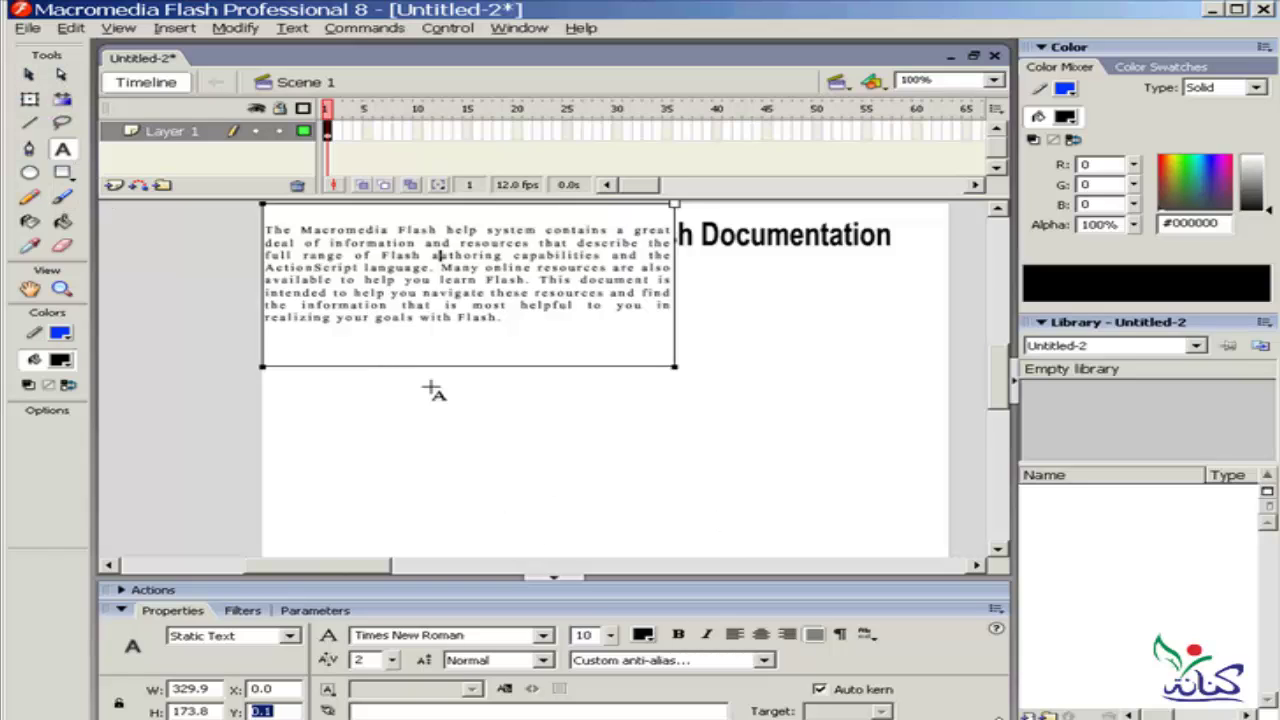
pyautogui.hotkey('ctrl', 'z')
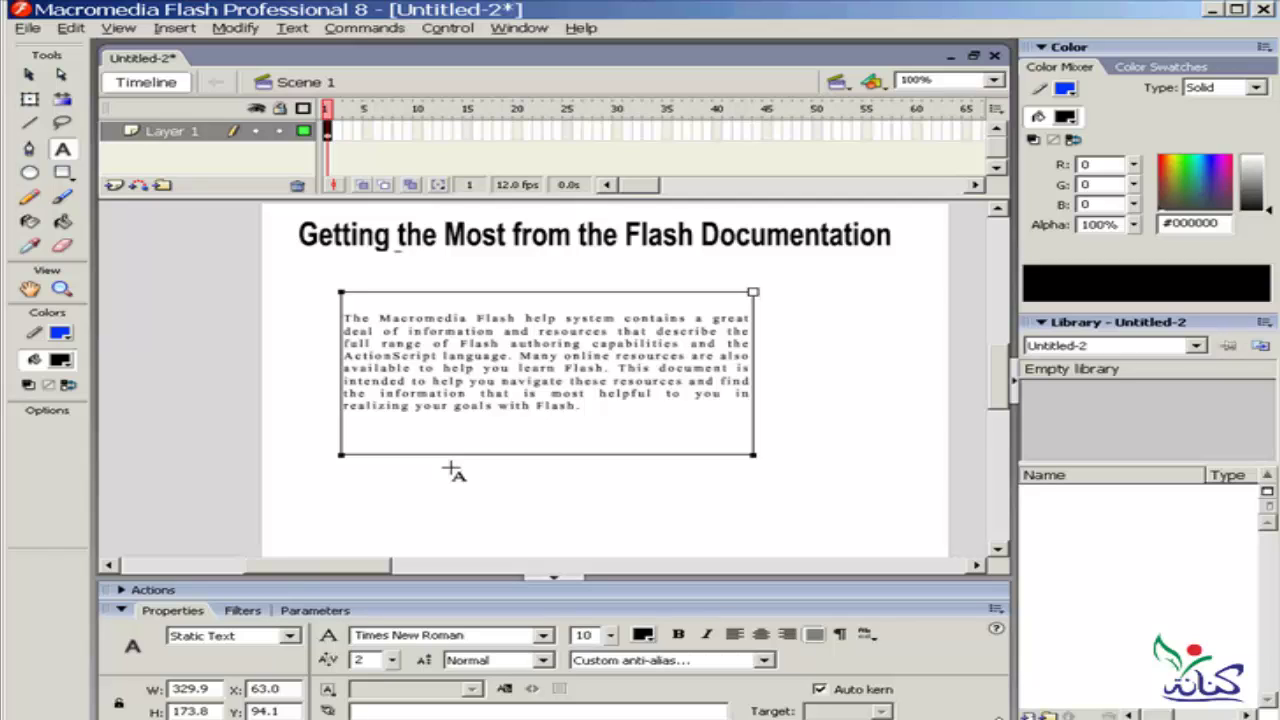
pyautogui.click(240, 611)
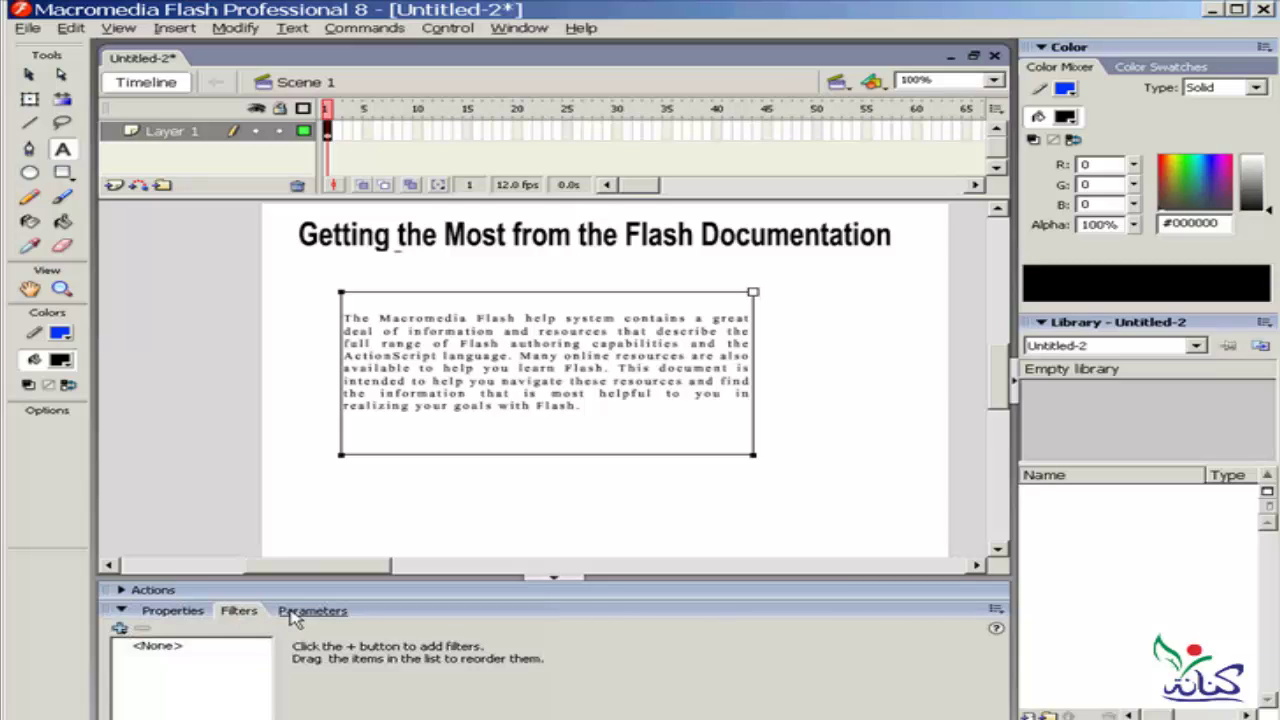
pyautogui.click(172, 611)
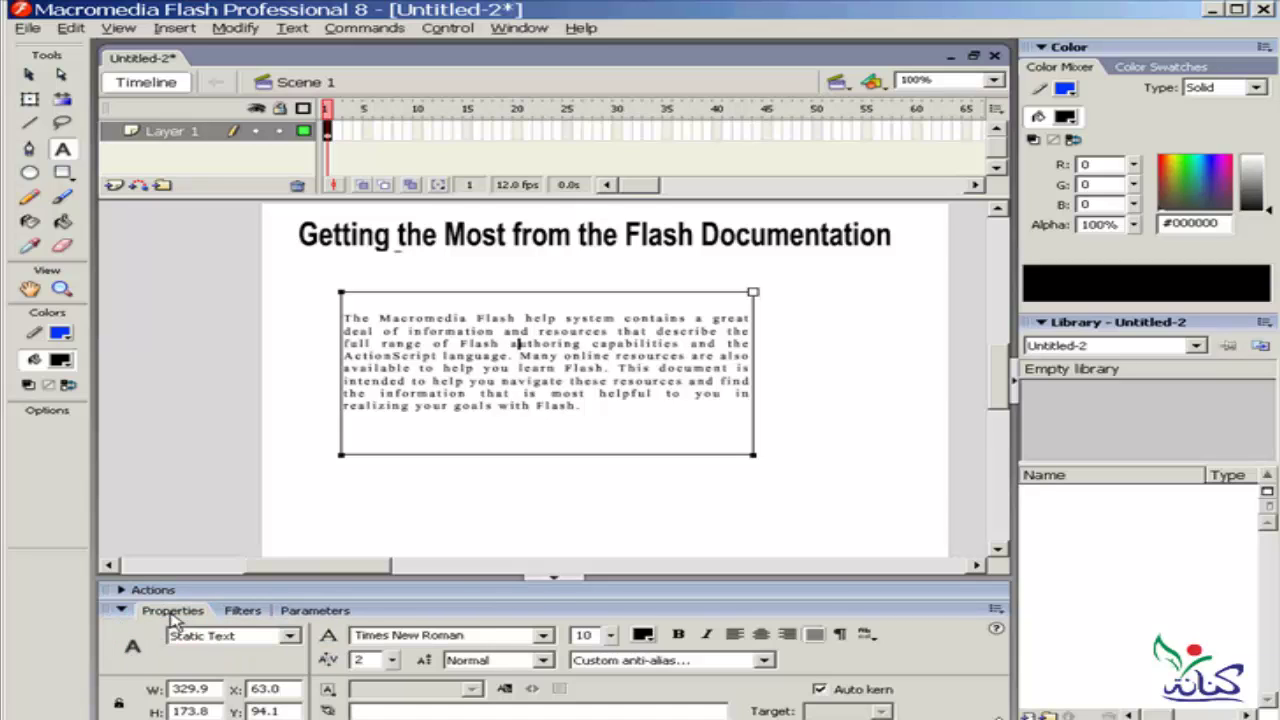